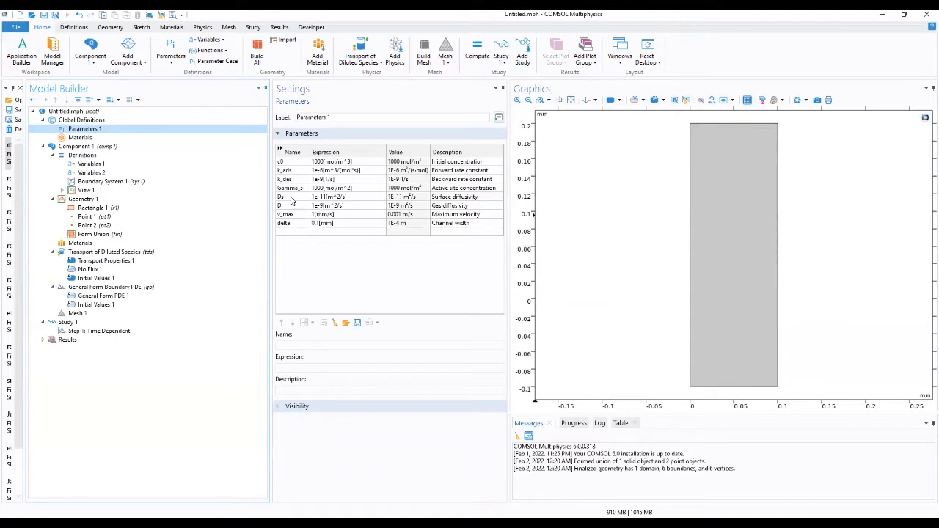
- Set the diffusion coefficient in Transport Properties 1 to the gas diffusivity parameter D
left_click(285, 205)
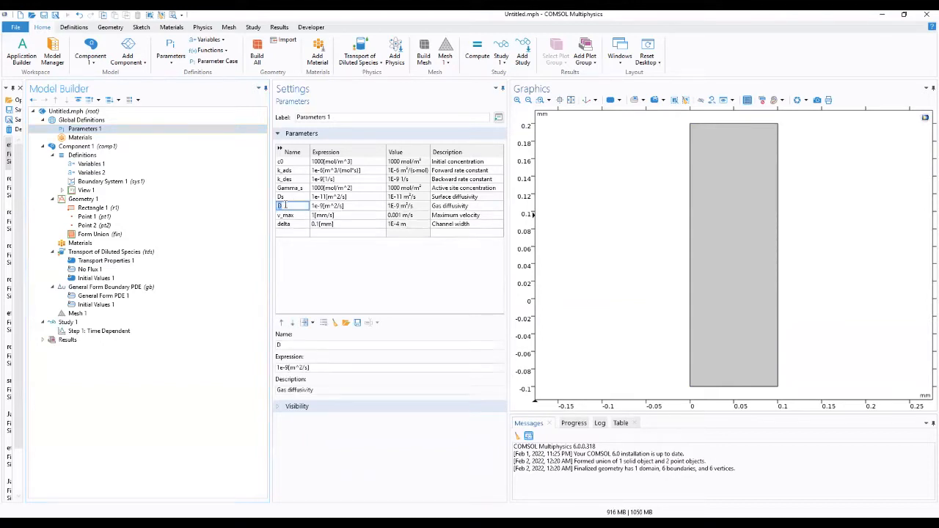
left_click(138, 262)
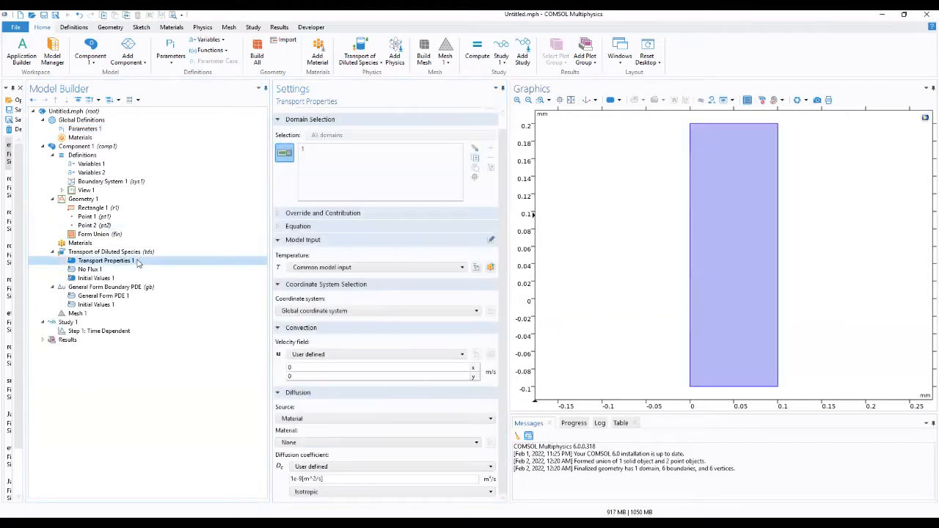
left_click_drag(326, 478, 277, 480)
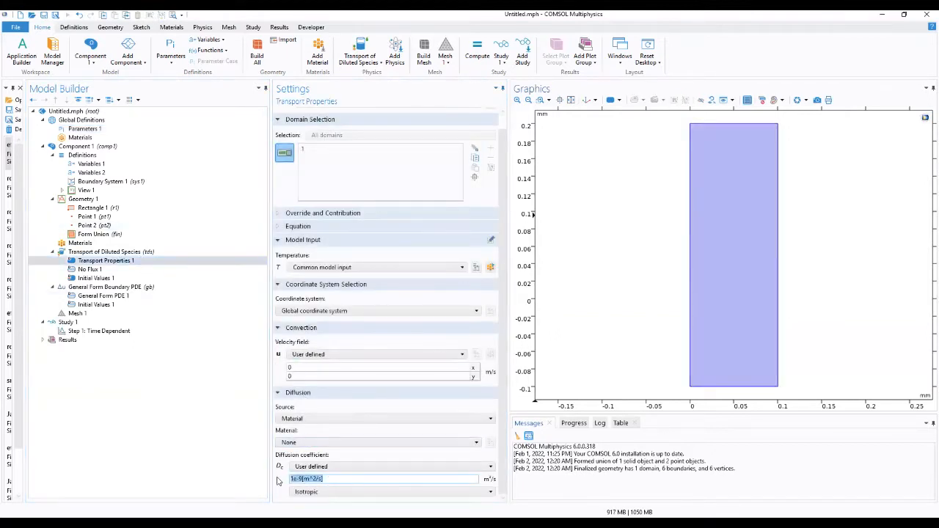
type("D")
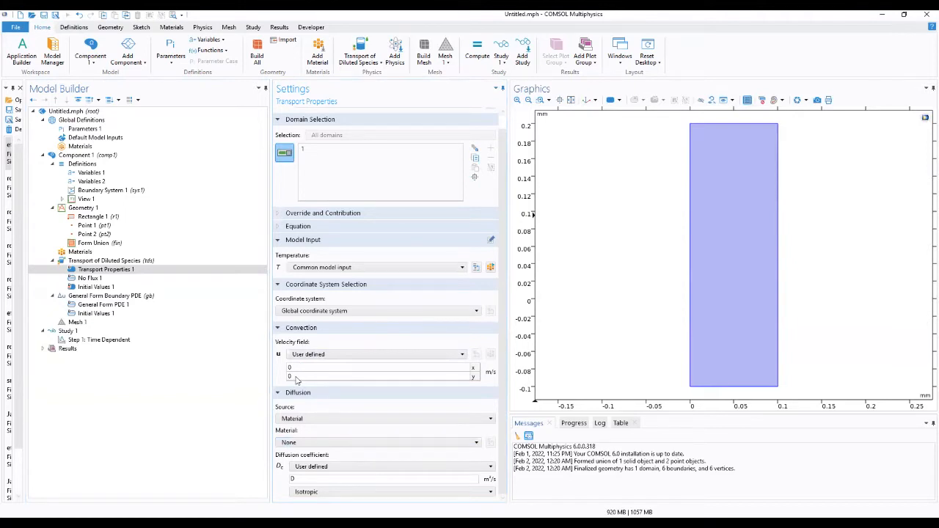
- Look up the inlet velocity variable in Variables 2 and set the y-component of the Transport Properties velocity field to v_lam
left_click(99, 173)
left_click(115, 182)
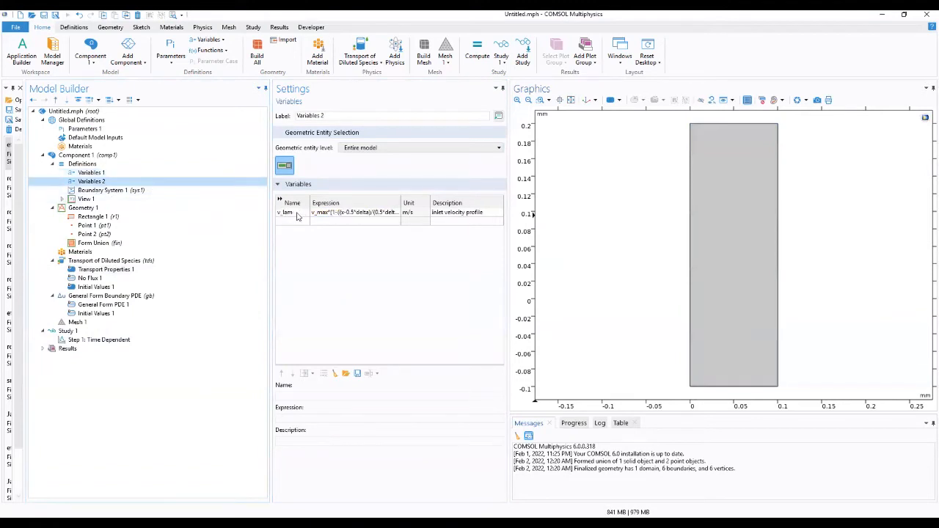
left_click(297, 214)
right_click(295, 217)
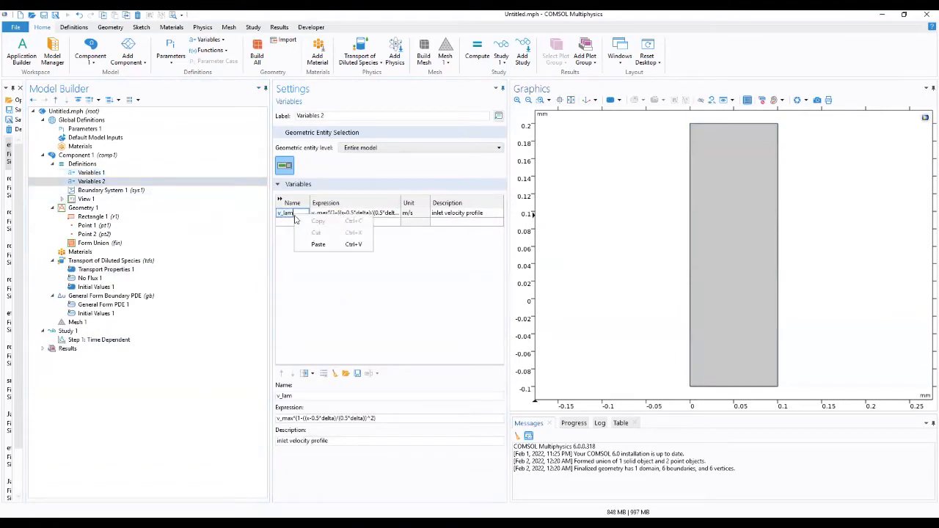
key("Escape")
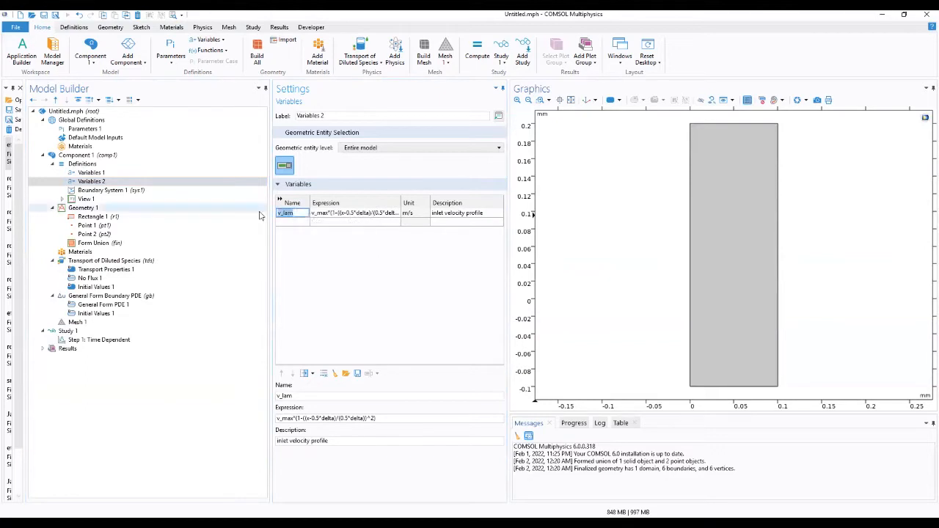
left_click(117, 269)
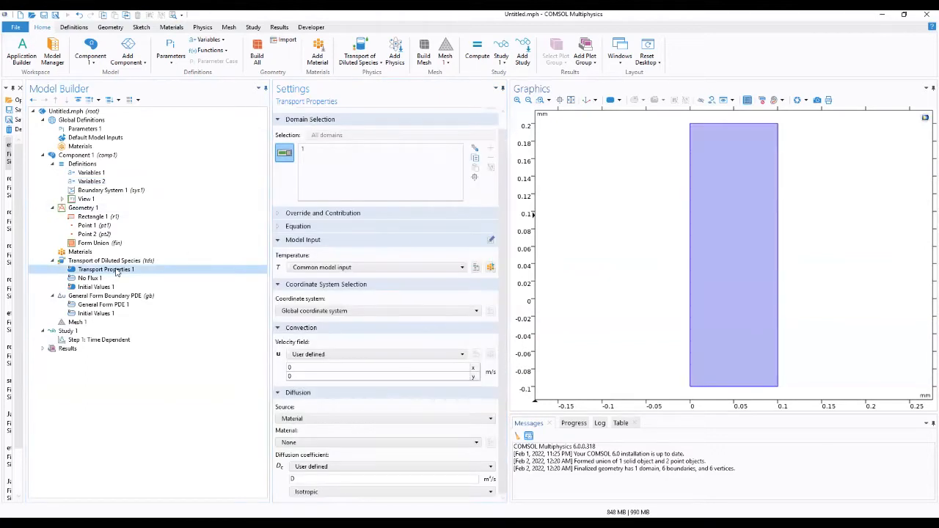
left_click(317, 375)
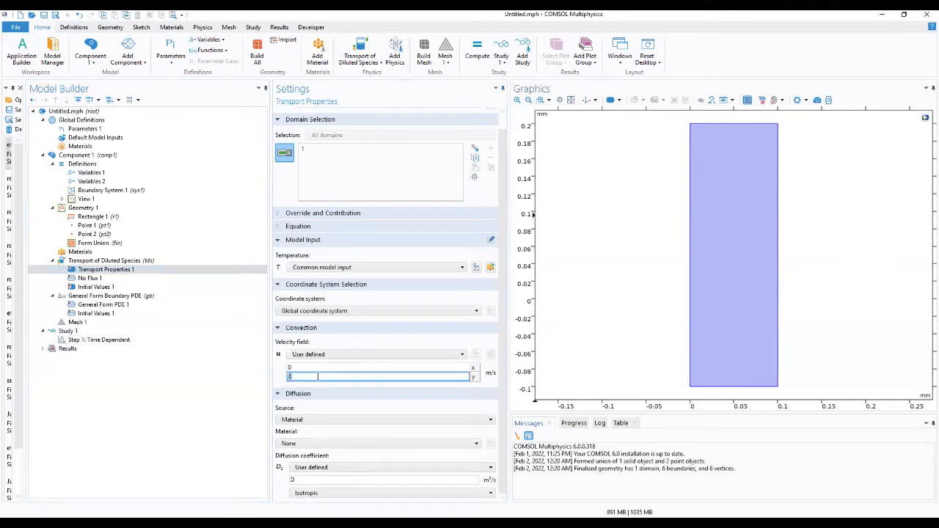
type("v_lam")
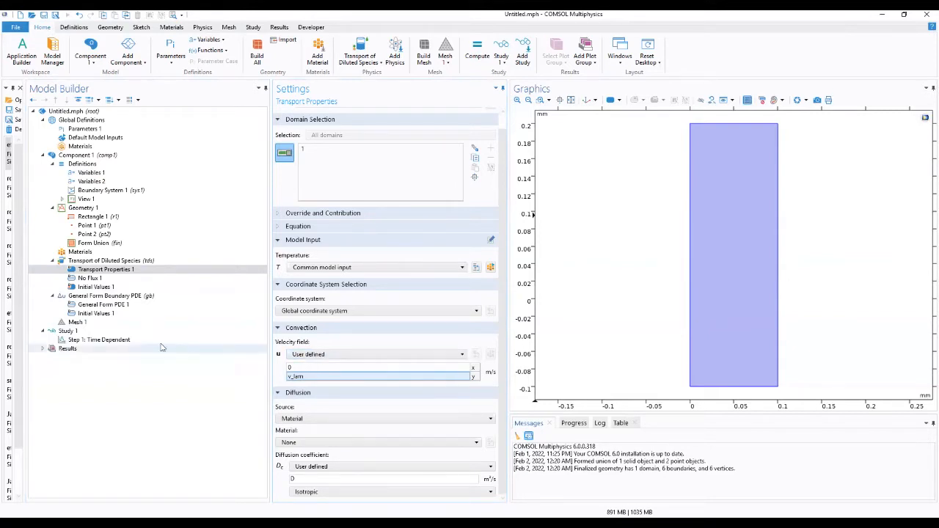
- Set the initial concentration of the Transport of Diluted Species interface to c0
left_click(106, 287)
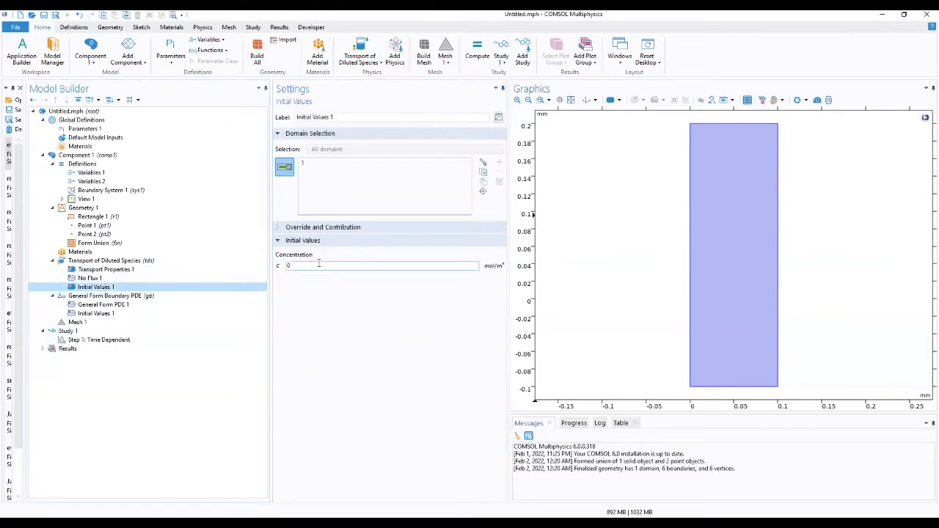
double_click(289, 266)
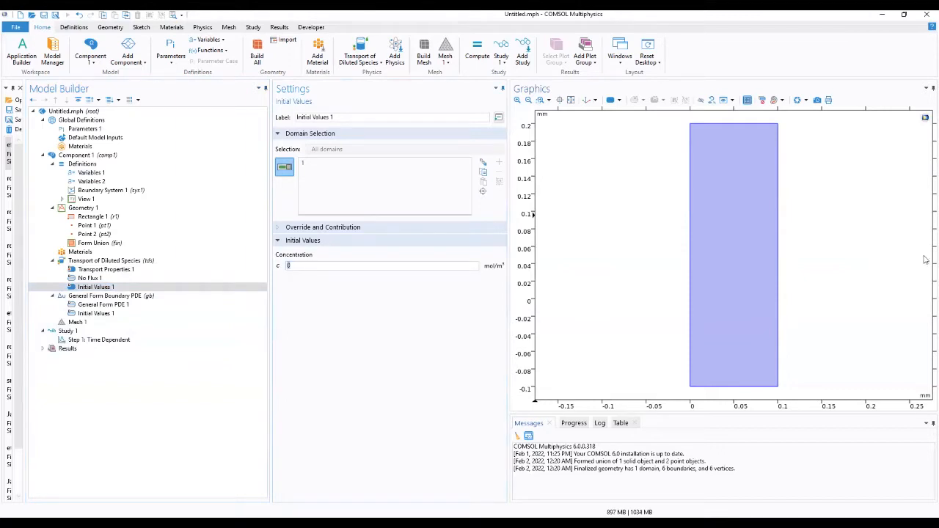
type("c0")
left_click(110, 287)
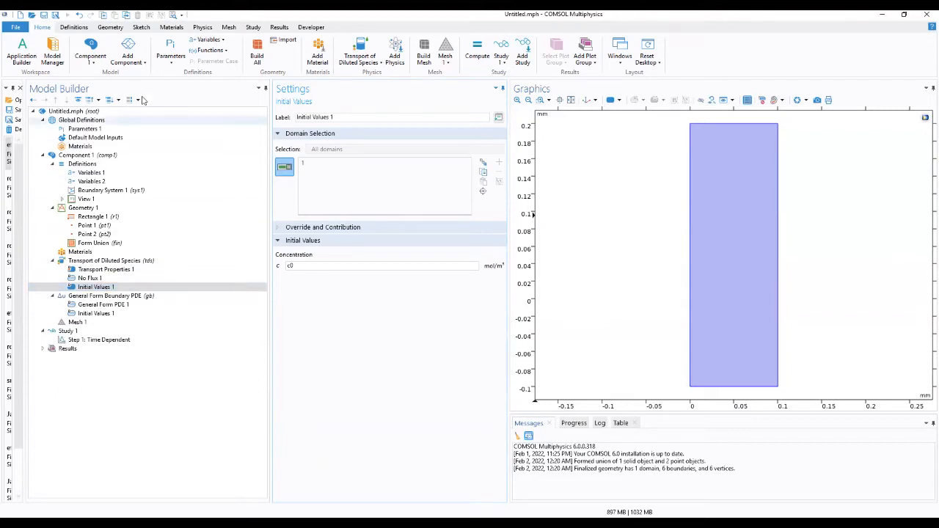
- Add a Concentration boundary condition to the Transport of Diluted Species interface
left_click(202, 27)
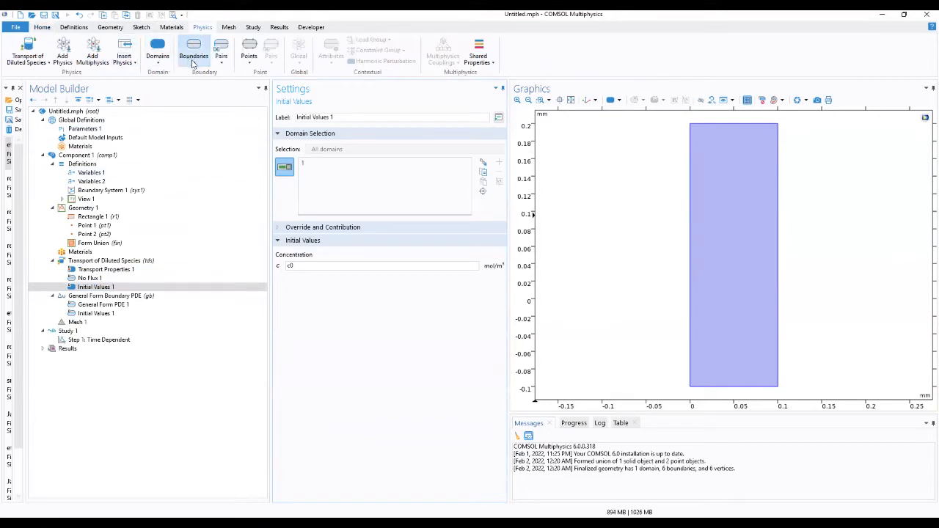
left_click(193, 58)
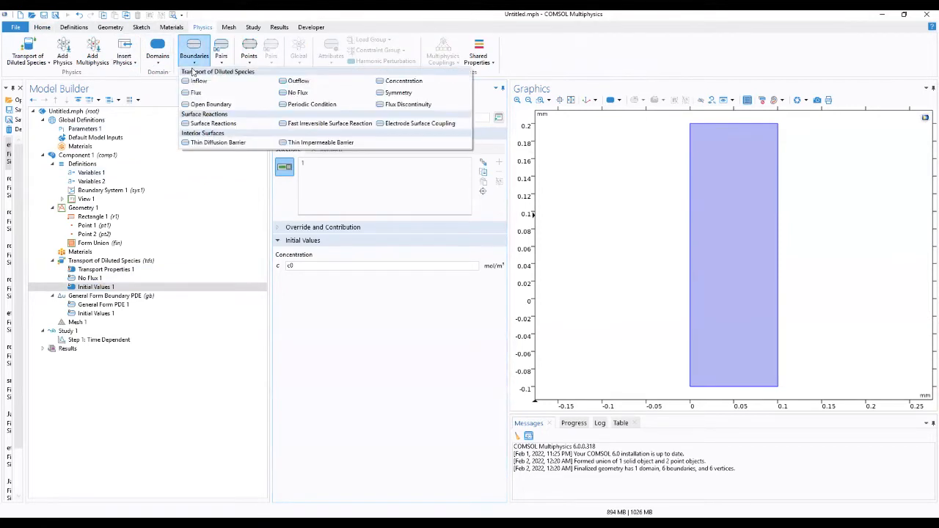
left_click(402, 82)
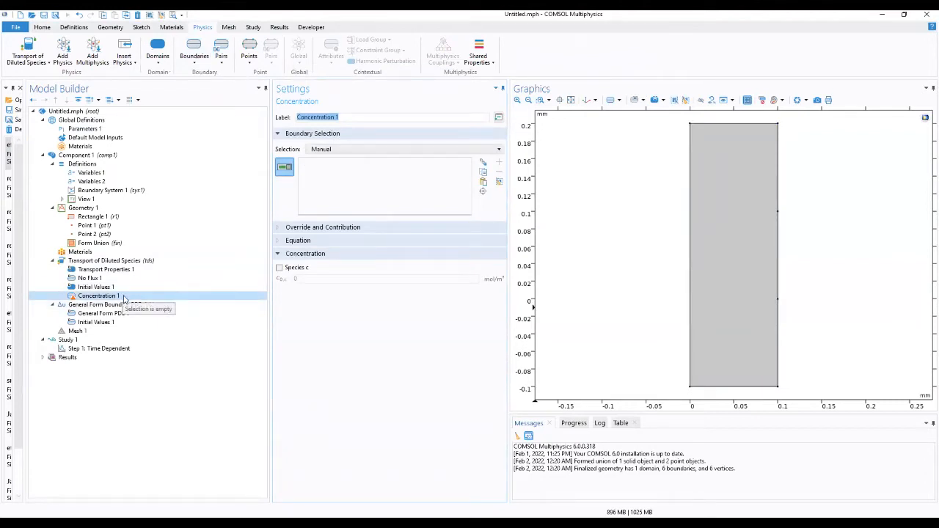
left_click(778, 229)
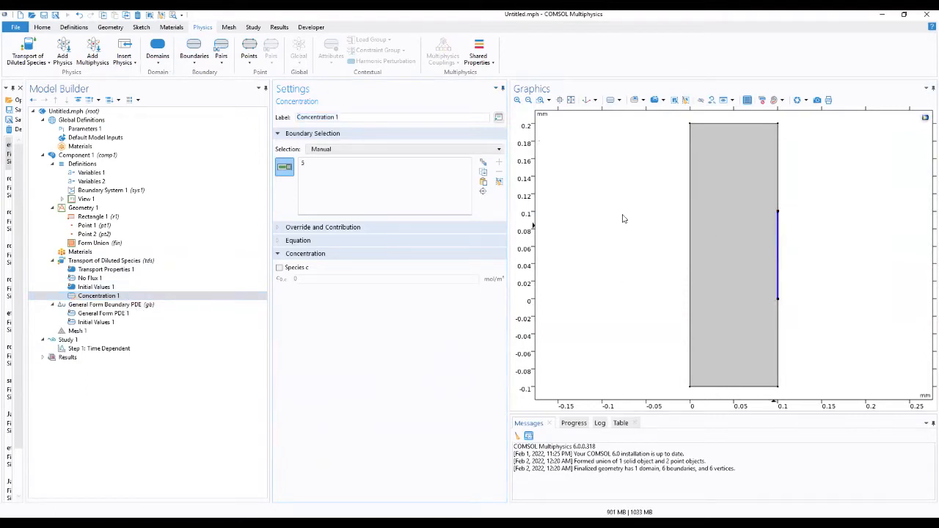
left_click(409, 150)
left_click(408, 151)
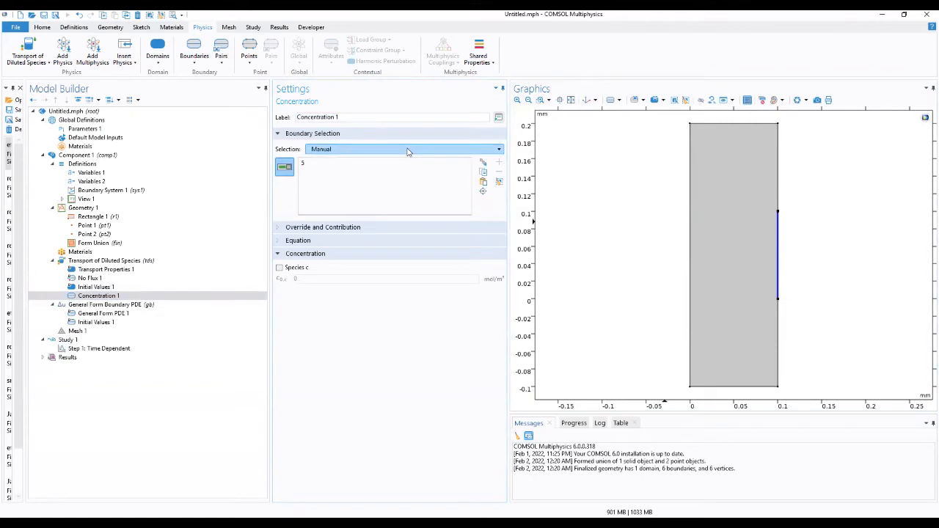
left_click(778, 269)
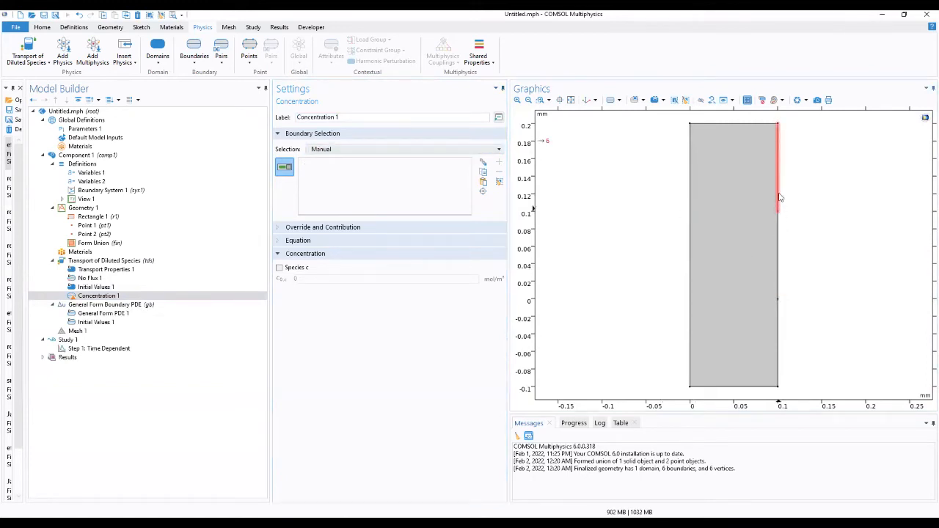
left_click(779, 198)
left_click(779, 197)
left_click(689, 235)
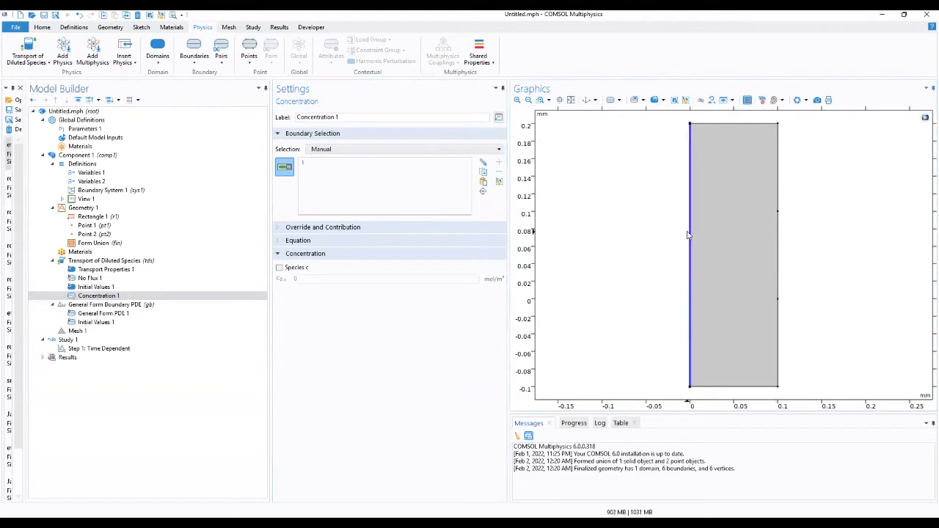
left_click(689, 235)
left_click(779, 321)
left_click(780, 321)
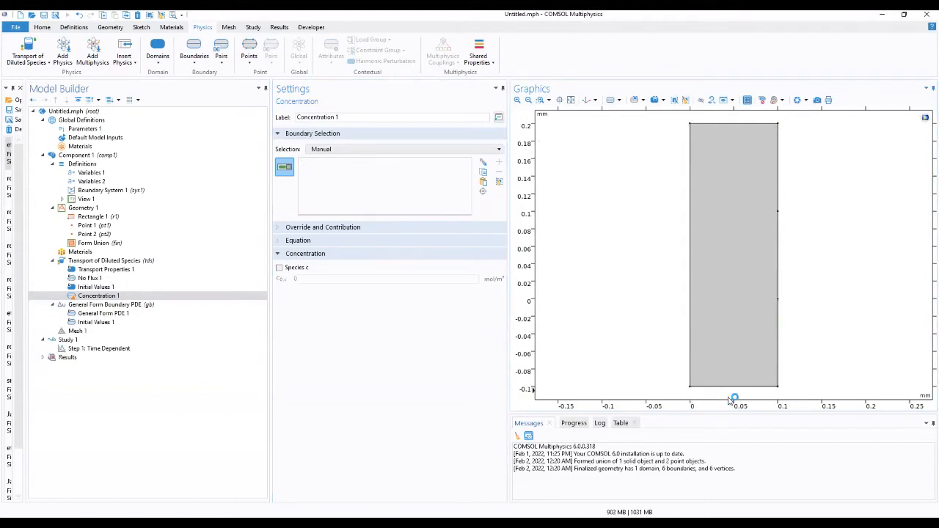
- Apply the Concentration condition to the rectangle's bottom edge (boundary 2), enable Species c and set its concentration to c
left_click(729, 386)
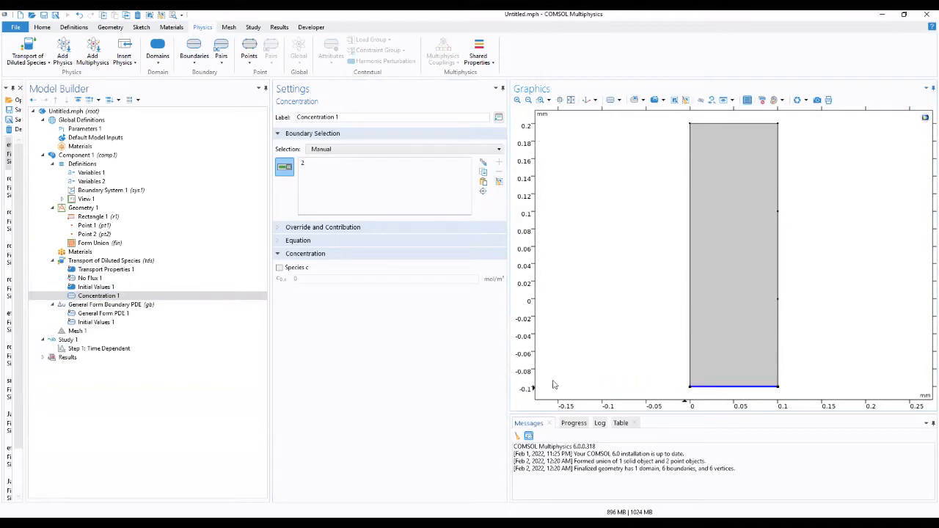
left_click(279, 268)
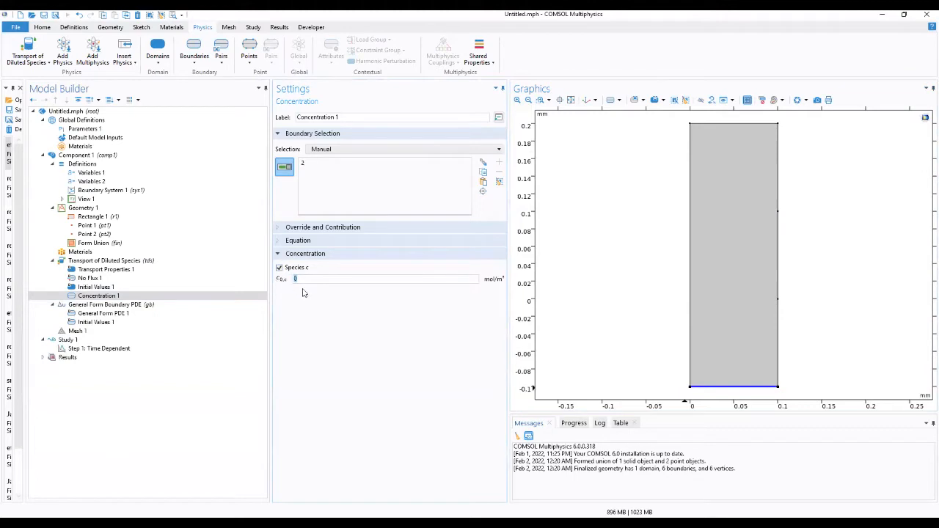
key("BackSpace")
type("c")
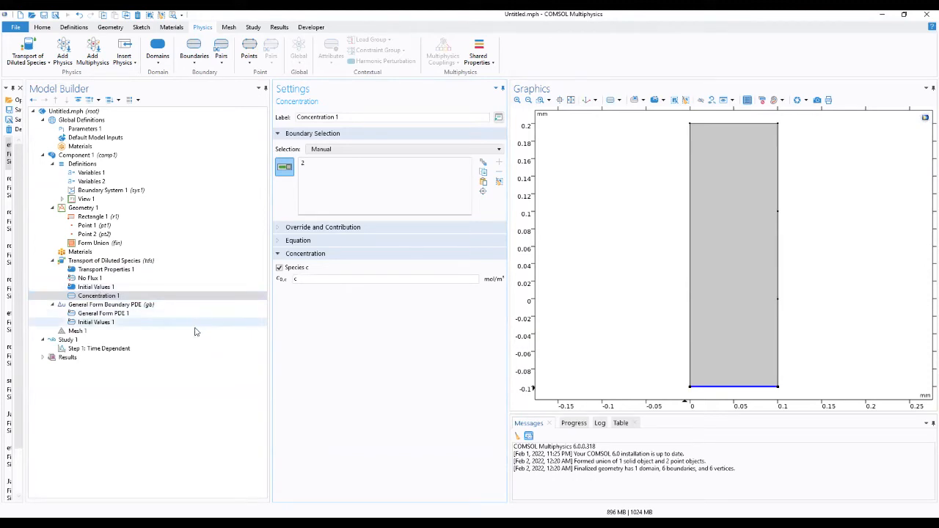
- Add a Flux boundary condition and assign it to the middle segment of the rectangle's right edge (boundary 5)
left_click(194, 59)
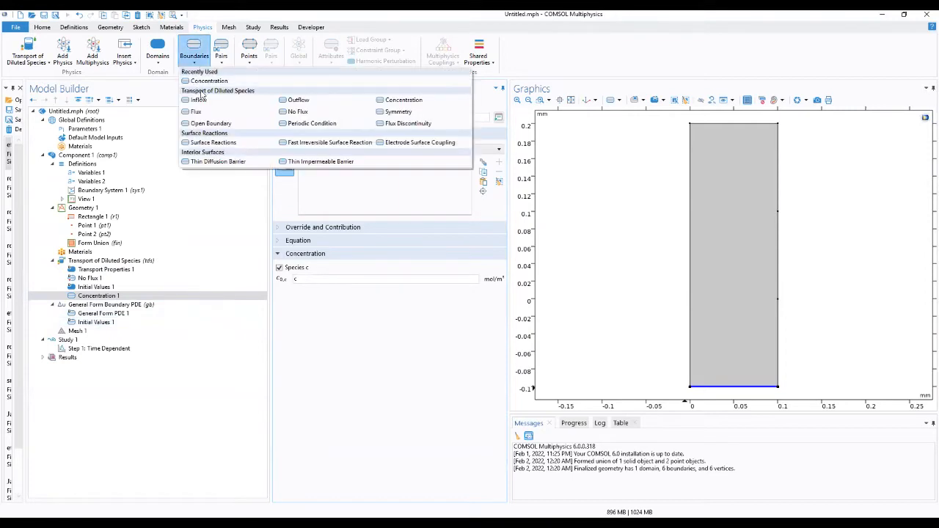
left_click(196, 112)
left_click(149, 305)
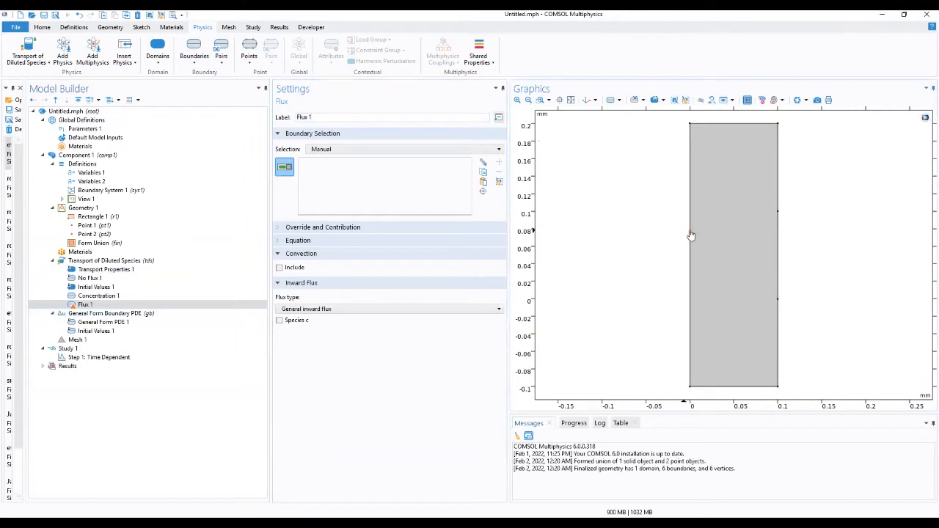
left_click(779, 324)
left_click(781, 268)
- Leave convection excluded from the Flux condition, enable Species c and set its general inward flux to -R
left_click(283, 269)
left_click(280, 267)
left_click(281, 322)
left_click_drag(318, 331, 245, 329)
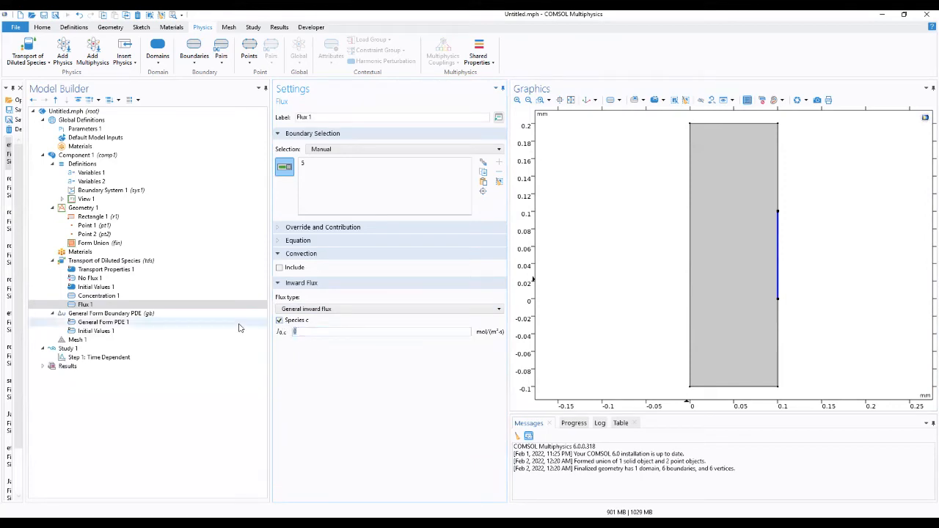
type("-R")
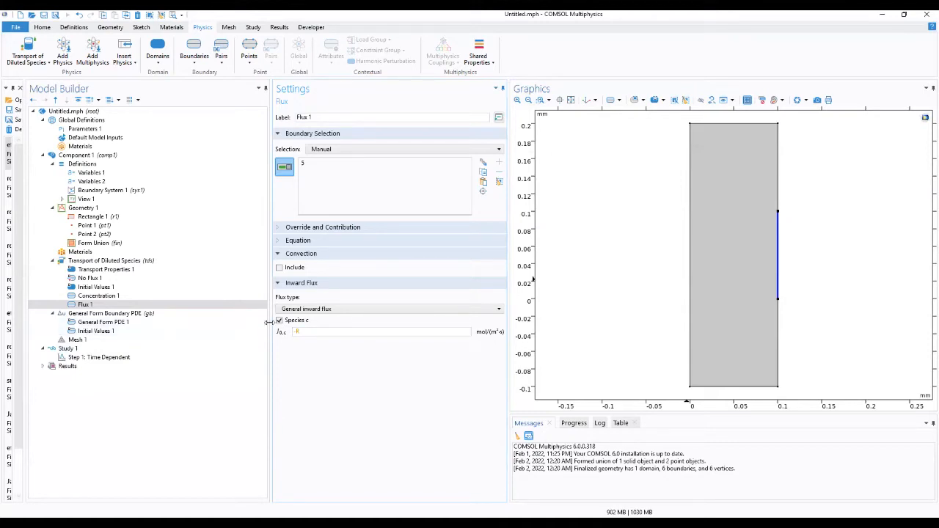
- Add an Outflow boundary condition to the Transport of Diluted Species interface
left_click(195, 63)
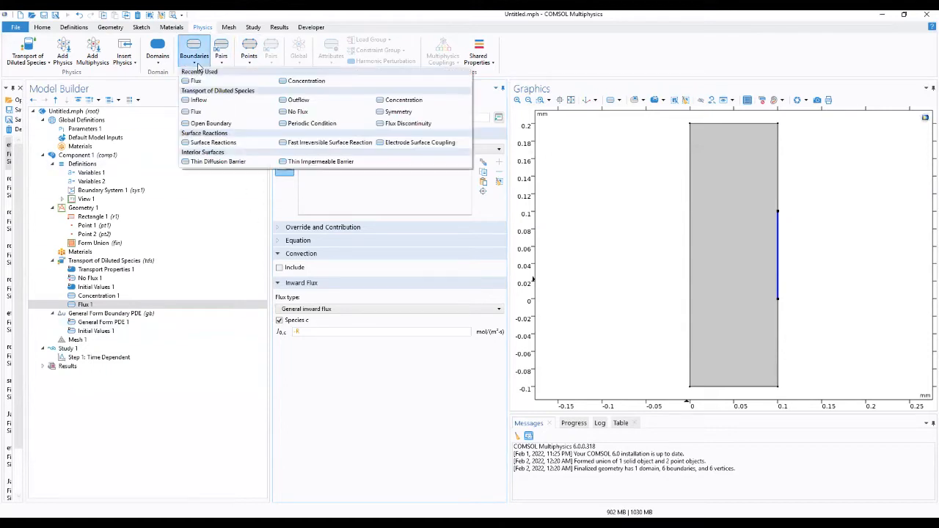
left_click(297, 100)
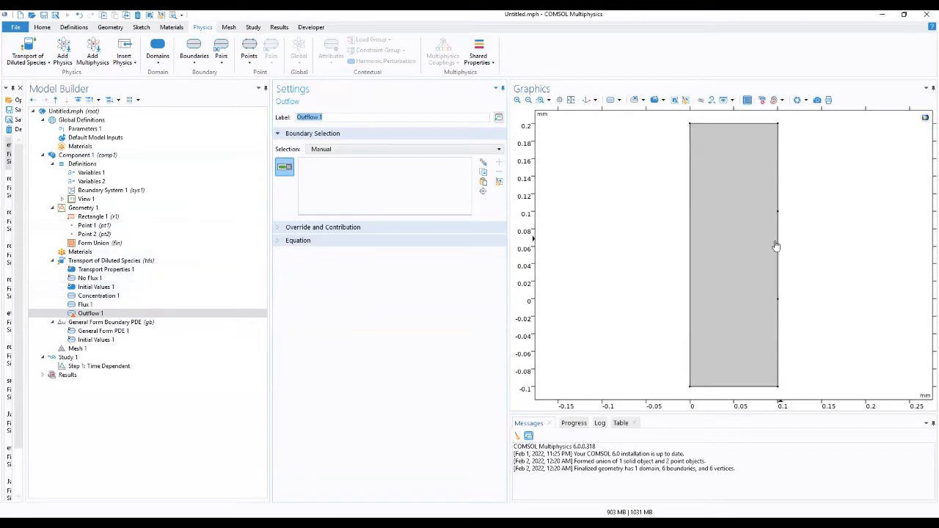
left_click(778, 198)
left_click(777, 197)
left_click(691, 244)
left_click(691, 244)
left_click(778, 332)
left_click(778, 331)
left_click(778, 193)
left_click(778, 193)
- Assign the Outflow condition to the rectangle's top edge (boundary 3)
left_click(749, 125)
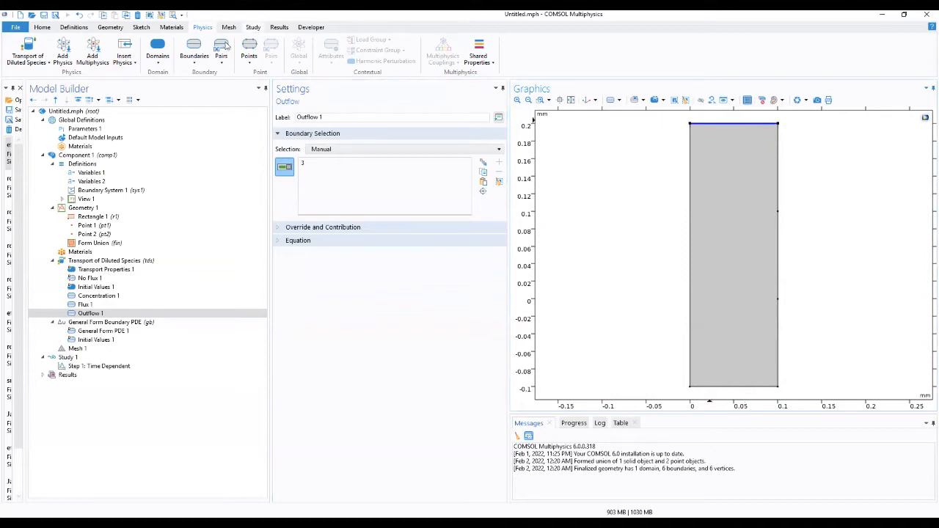
- Add a Symmetry condition on the rectangle's left edge and the lower and upper segments of its right edge (boundaries 1, 4, 6)
left_click(195, 59)
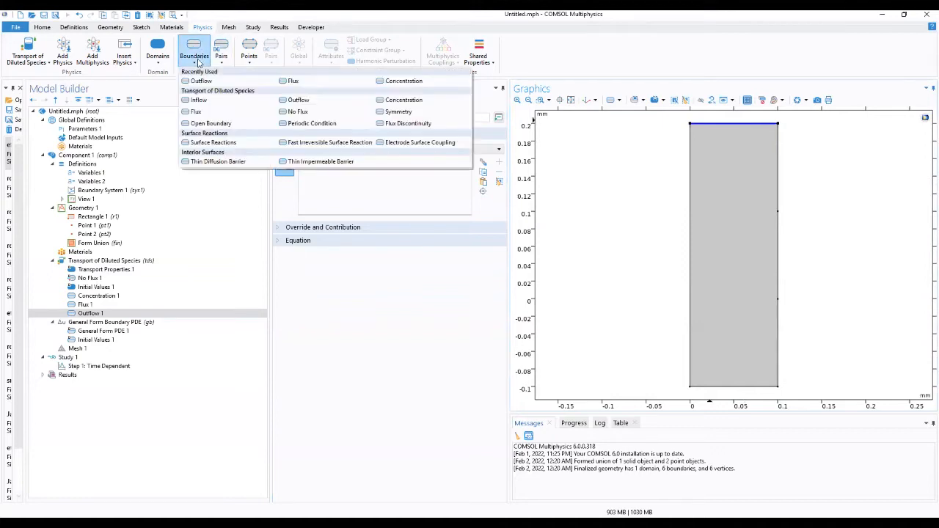
left_click(400, 112)
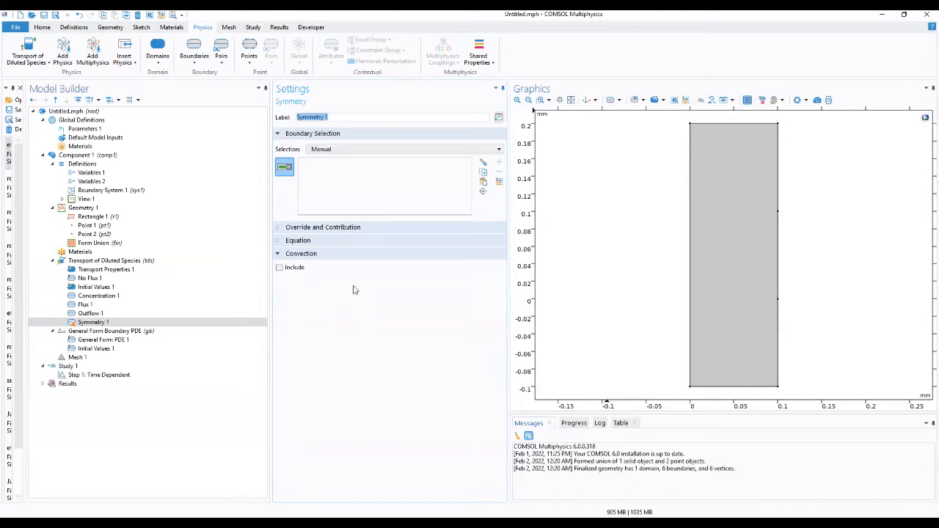
left_click(735, 124)
left_click(690, 171)
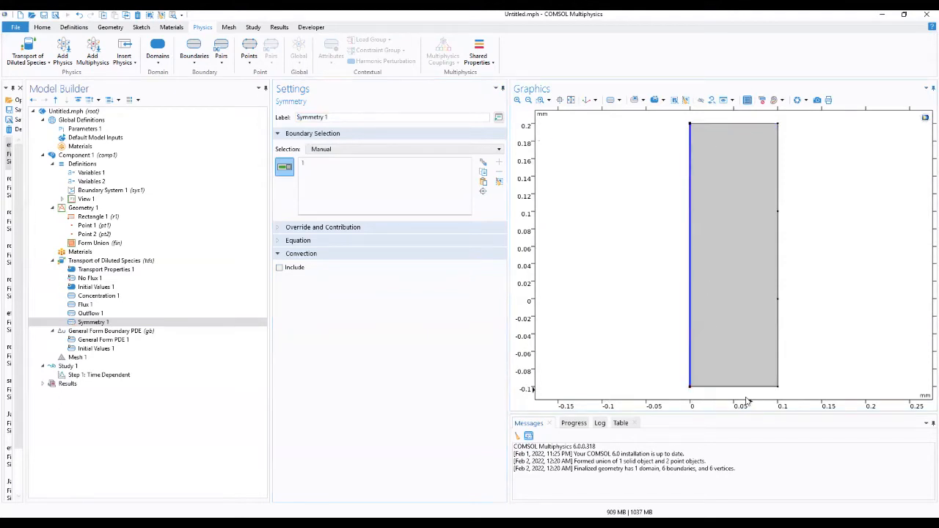
left_click(778, 339)
left_click(778, 196)
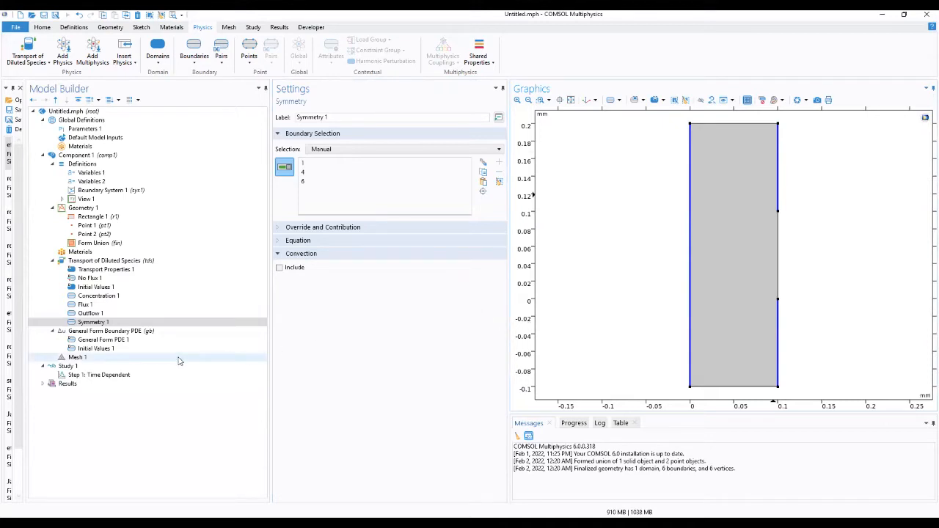
- Restrict the General Form Boundary PDE interface to the middle segment of the rectangle's right edge (boundary 5) with a manual selection
left_click(120, 332)
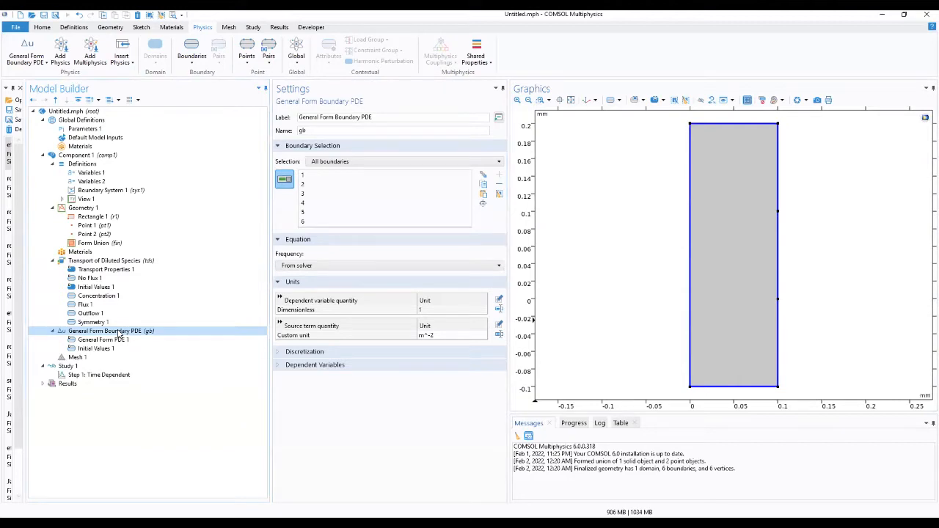
left_click(347, 162)
left_click(344, 171)
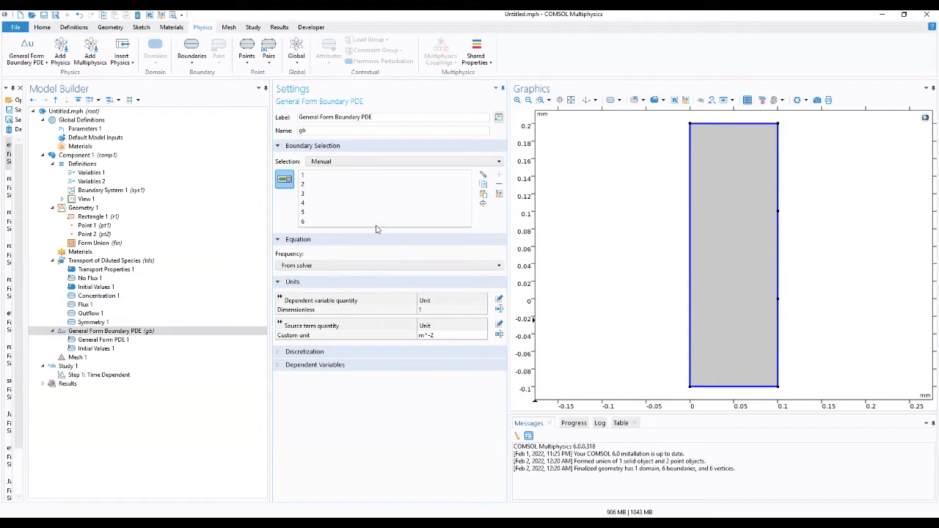
left_click(499, 197)
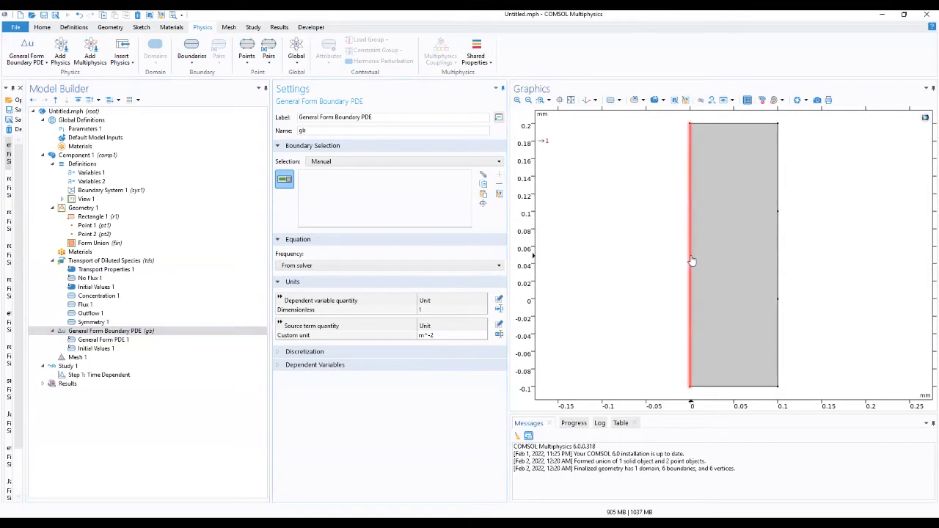
left_click(737, 386)
left_click(779, 284)
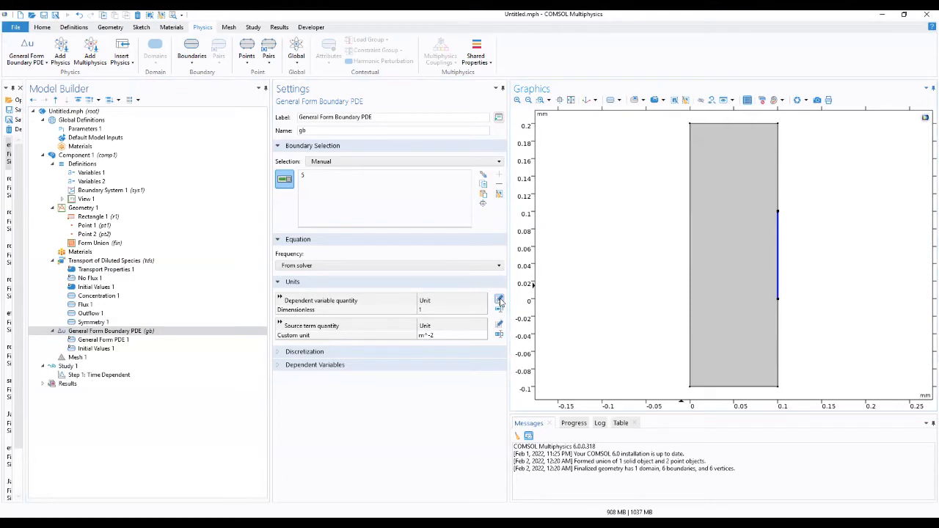
- Define a custom unit of mol/m^2 for the dependent variable quantity of the General Form Boundary PDE
left_click(500, 301)
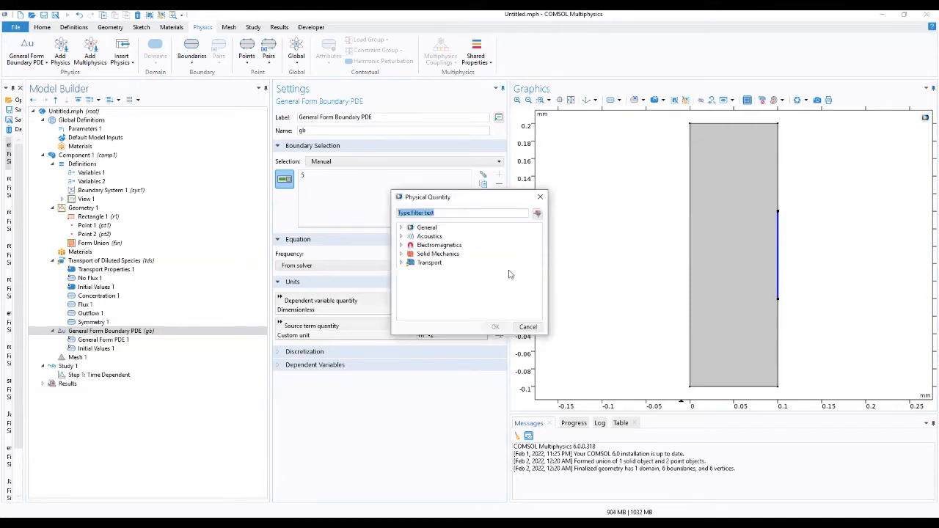
left_click(524, 330)
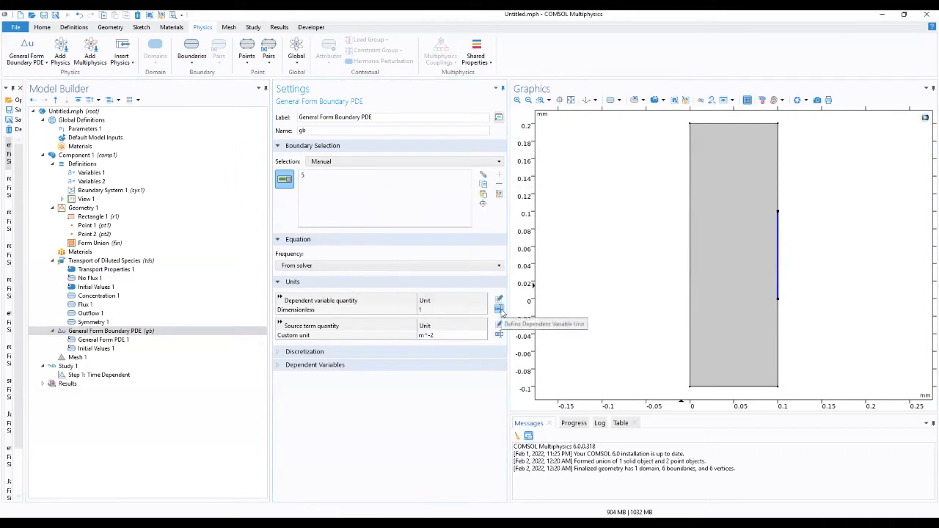
left_click(499, 309)
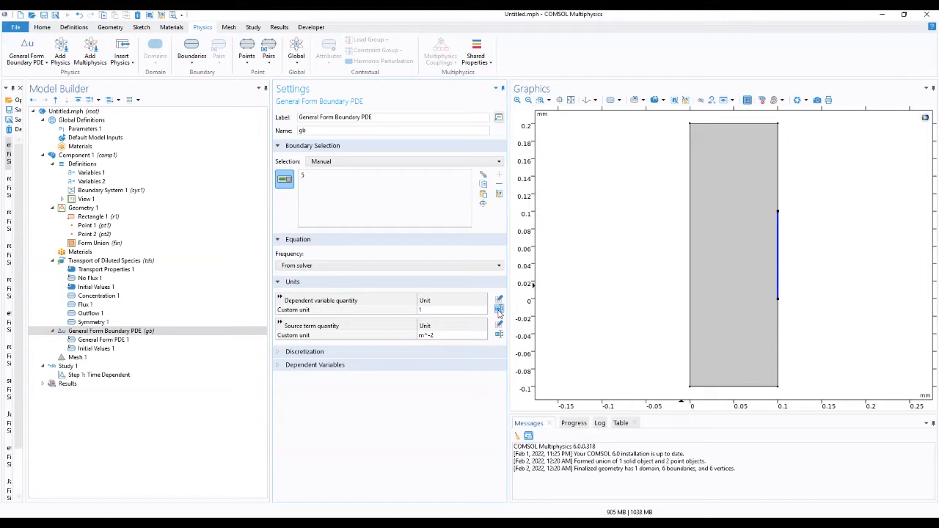
left_click(435, 310)
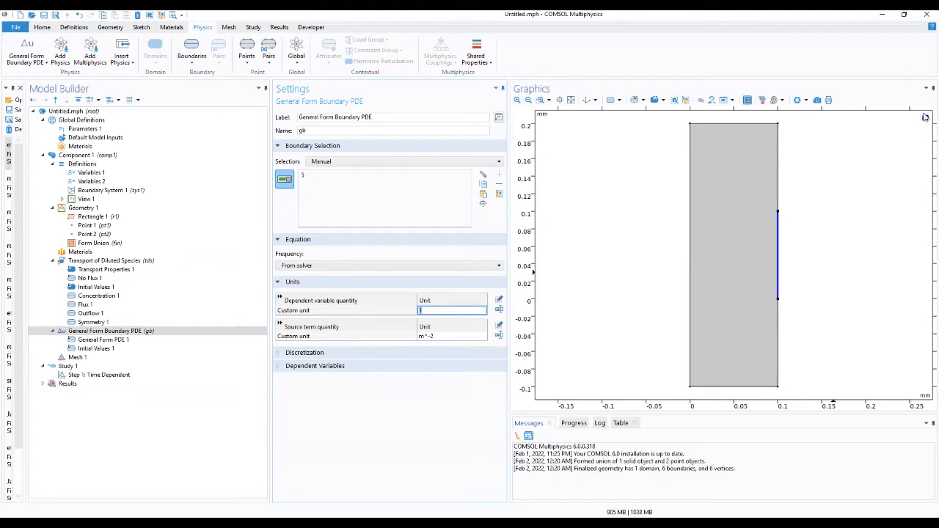
type("mol/m^2")
left_click(498, 310)
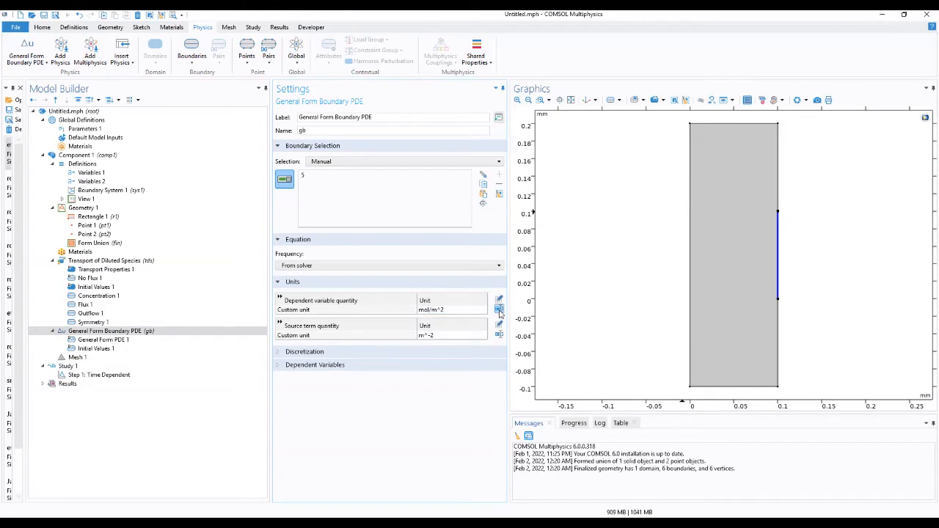
- Set the custom unit of the source term quantity to mol/(m^2*s)
left_click(454, 335)
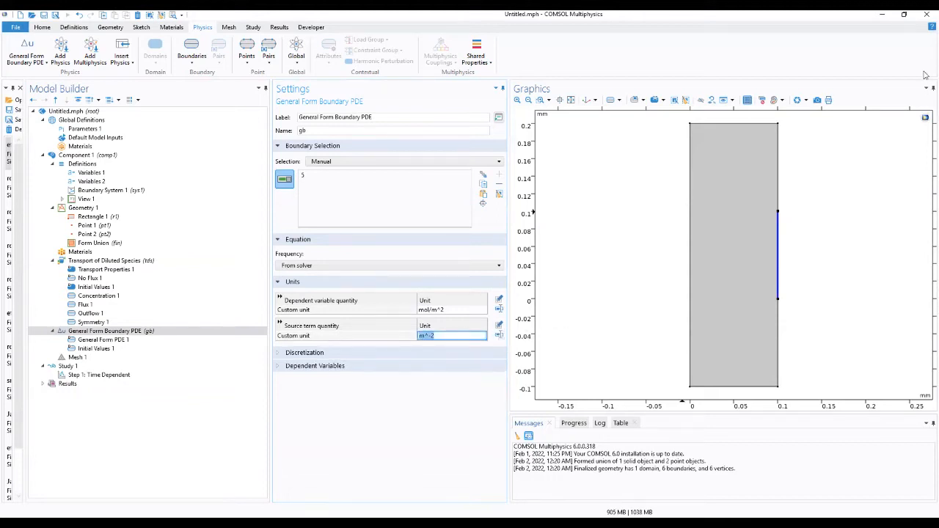
type("mol/(m^2")
left_click(500, 337)
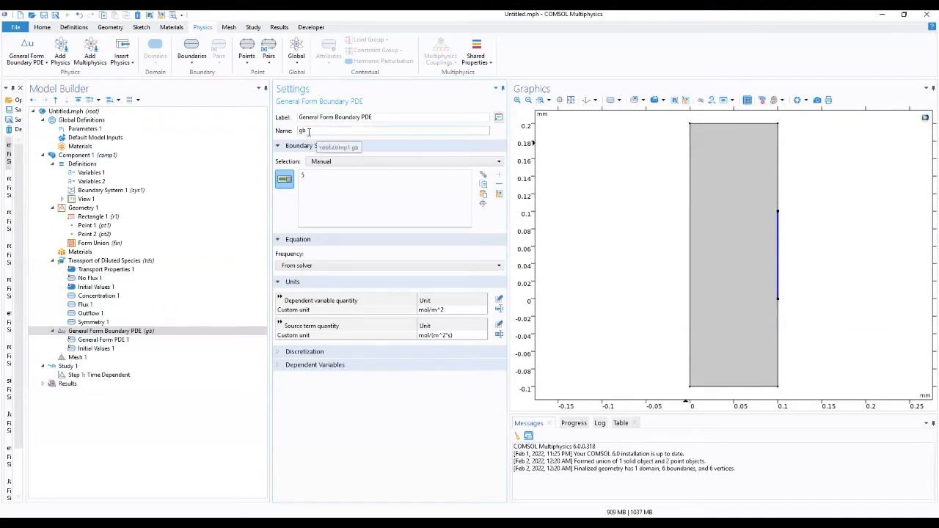
- Change the name of the General Form Boundary PDE interface to cs and review its nodes
left_click_drag(315, 130, 286, 137)
type("c")
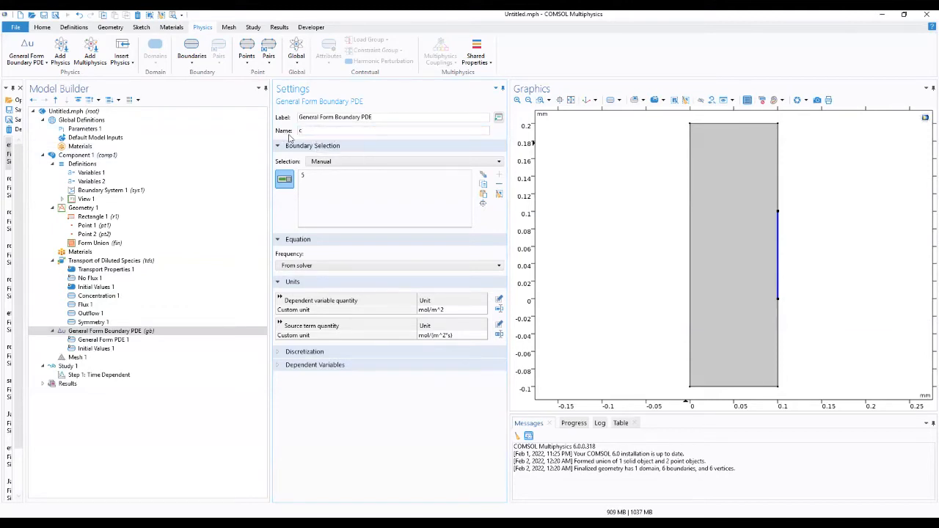
type("s")
left_click(105, 173)
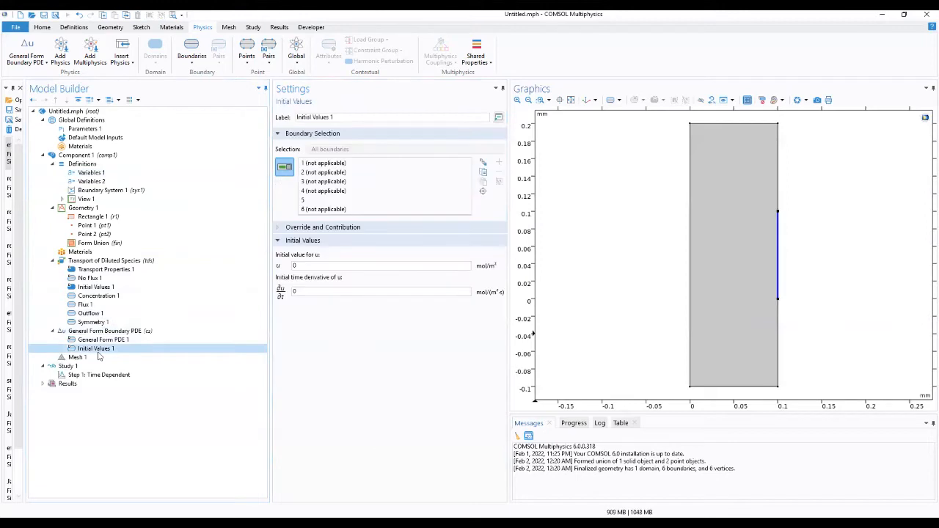
left_click(132, 332)
left_click(134, 341)
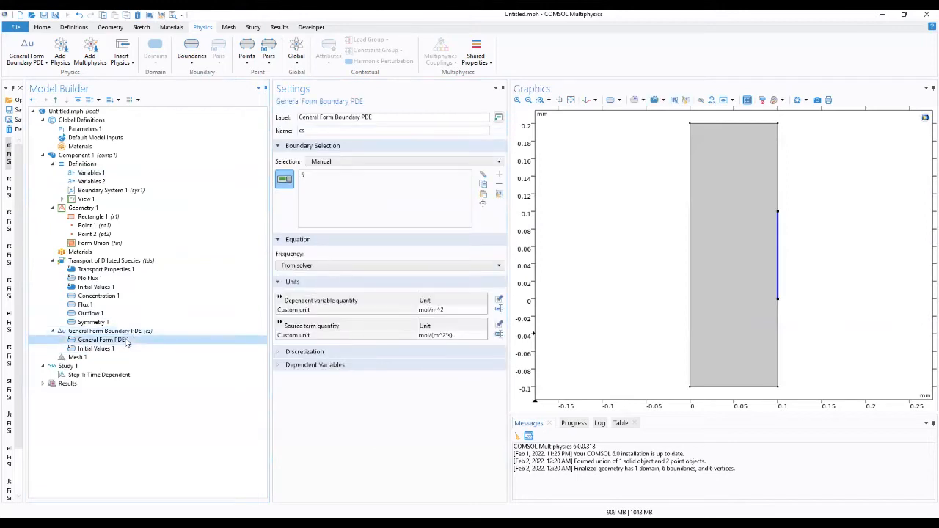
left_click(134, 332)
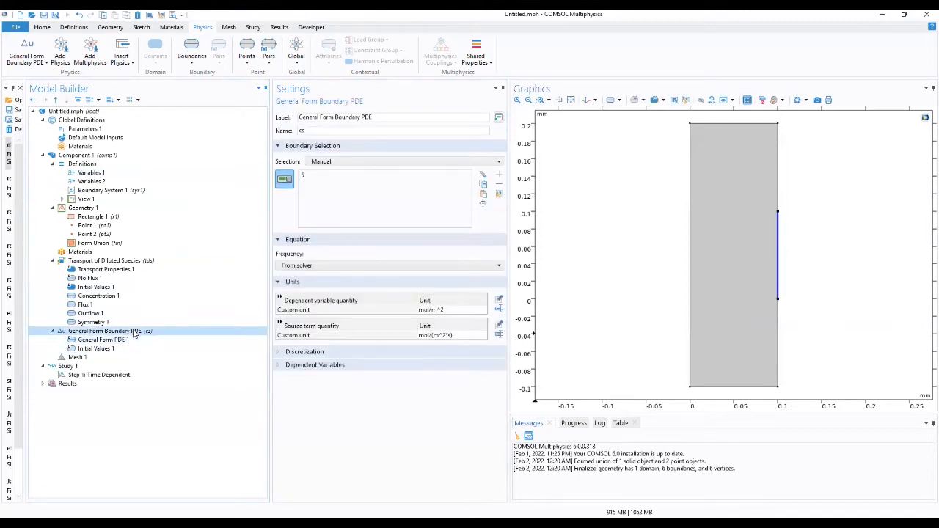
- Restore the name of the General Form Boundary PDE interface to gb
left_click_drag(327, 132, 253, 132)
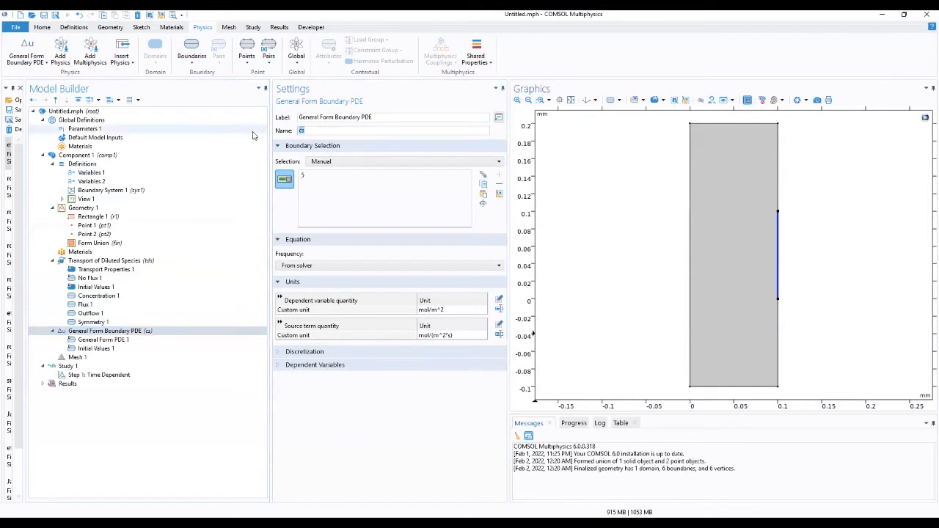
type("b")
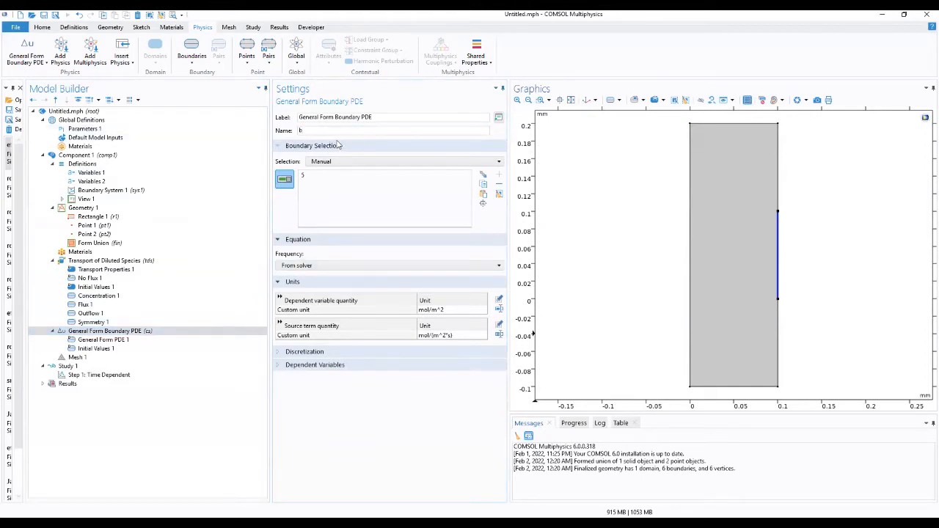
left_click_drag(311, 130, 251, 130)
type("gb")
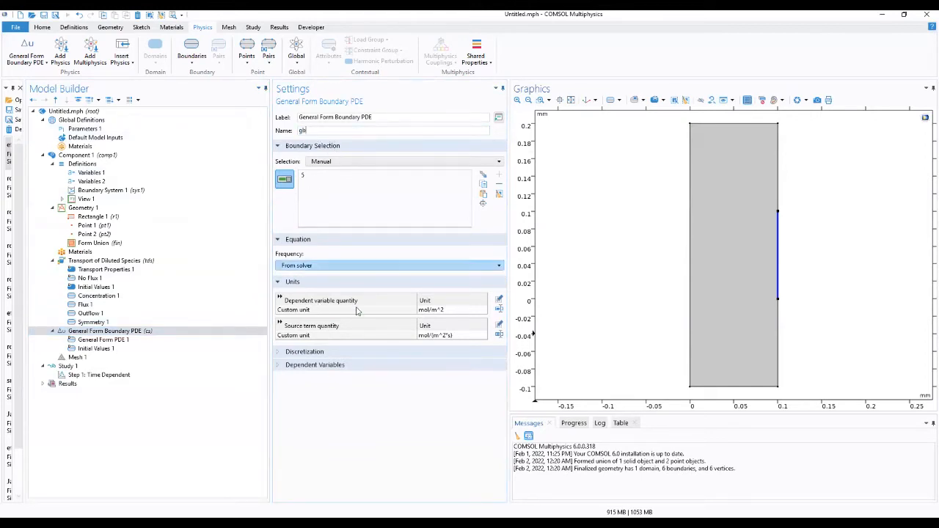
key("Return")
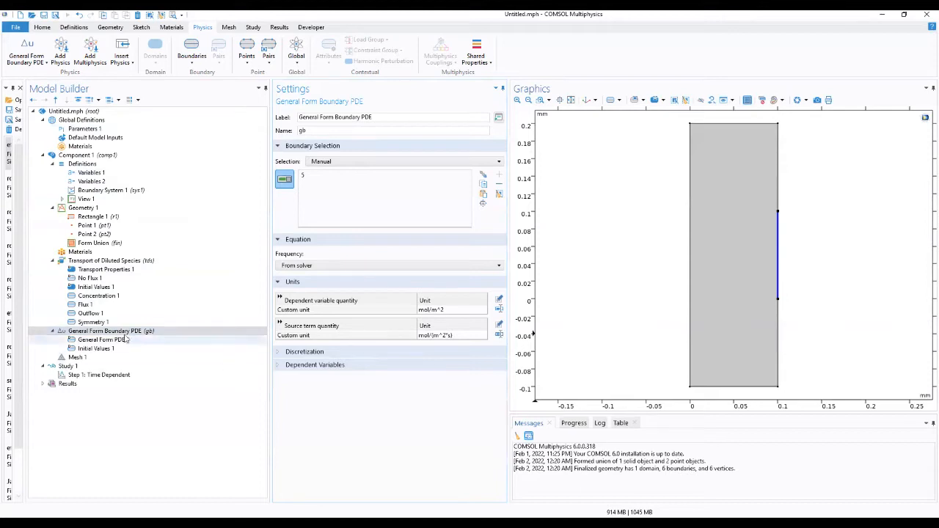
- Show the equation of General Form PDE 1 and set the x component of its conservative flux to -csTx*Ds
left_click(103, 340)
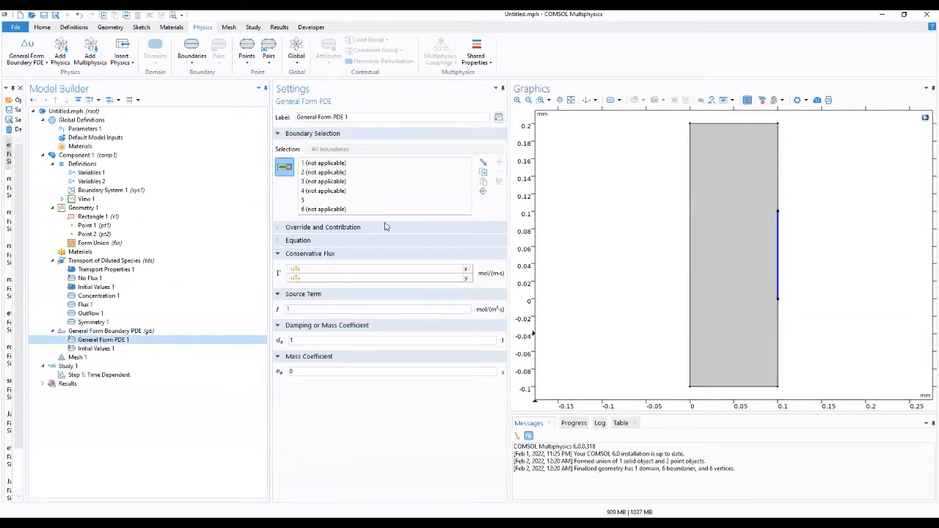
left_click(324, 245)
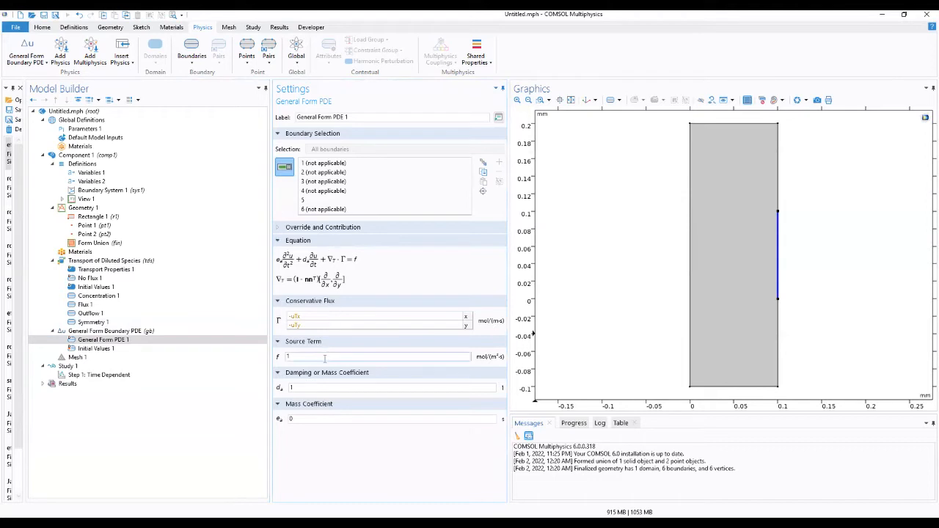
mouse_move(316, 320)
double_click(317, 317)
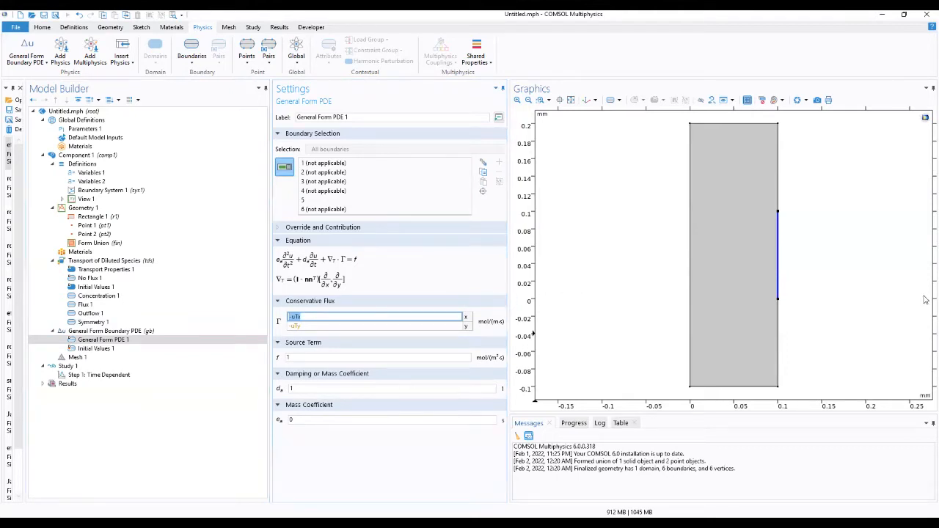
type("-")
type("cs")
type("1")
type("x")
type("*D")
type("s")
- Set the y component of the conservative flux to -csTy*Ds and the source term f to R
left_click(340, 326)
left_click(340, 326)
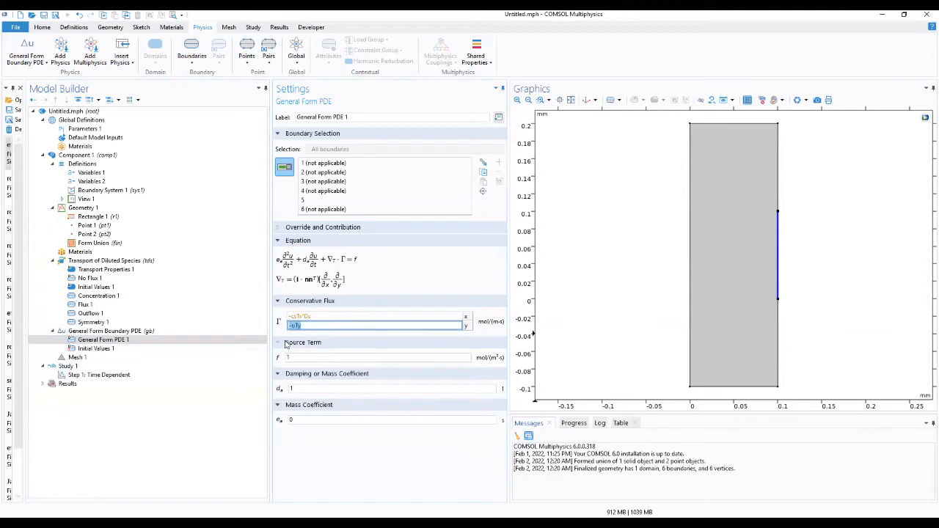
left_click(321, 316)
left_click(321, 316)
key("ctrl+c")
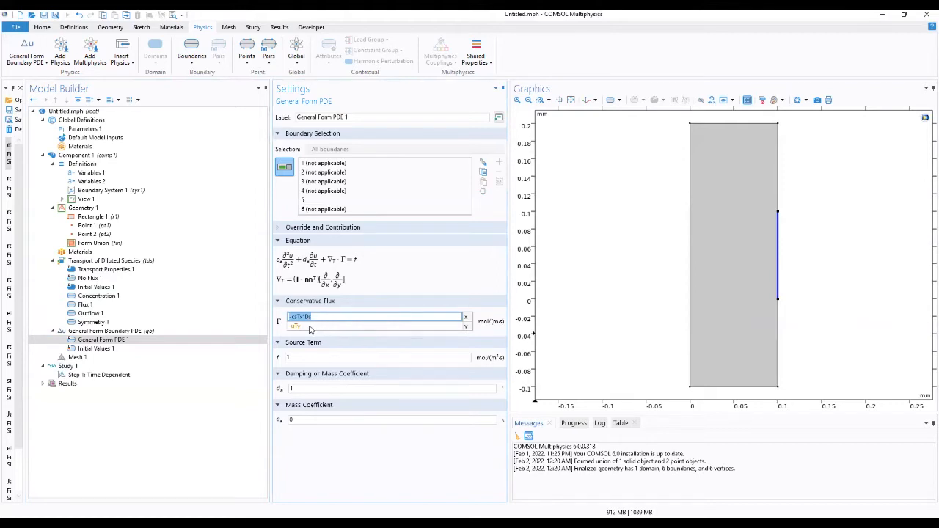
left_click(312, 327)
key("ctrl+v")
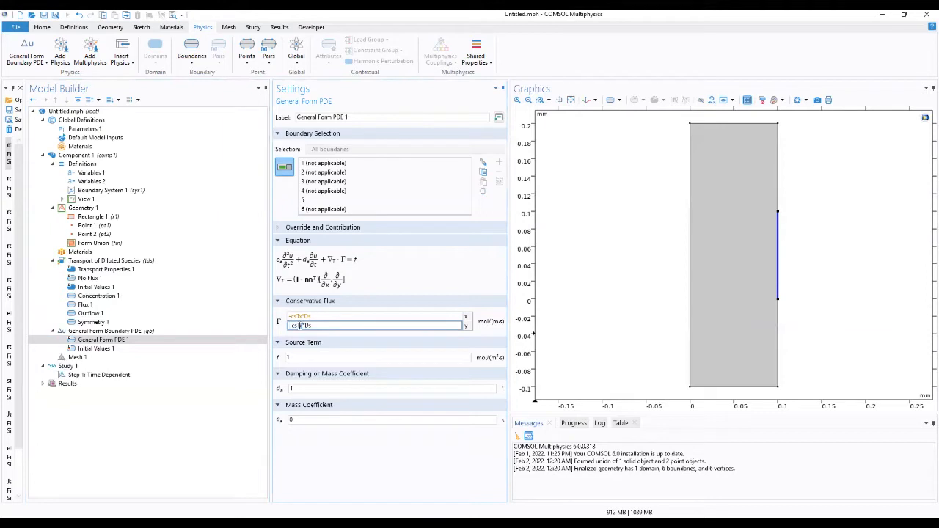
type("y")
left_click(396, 336)
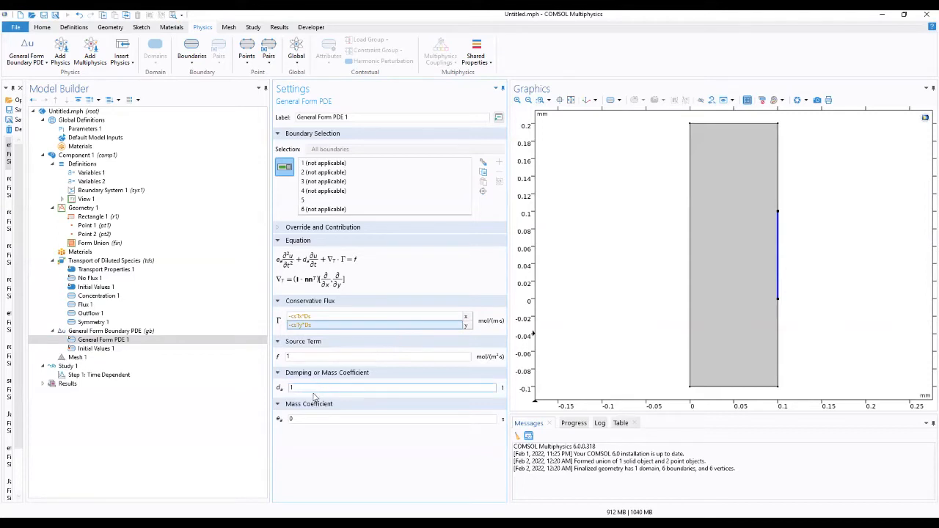
double_click(283, 357)
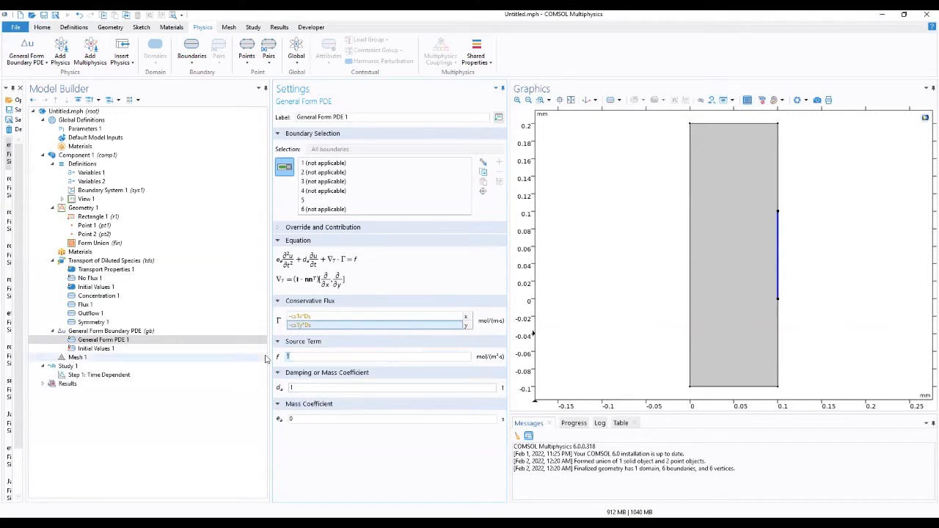
type("R")
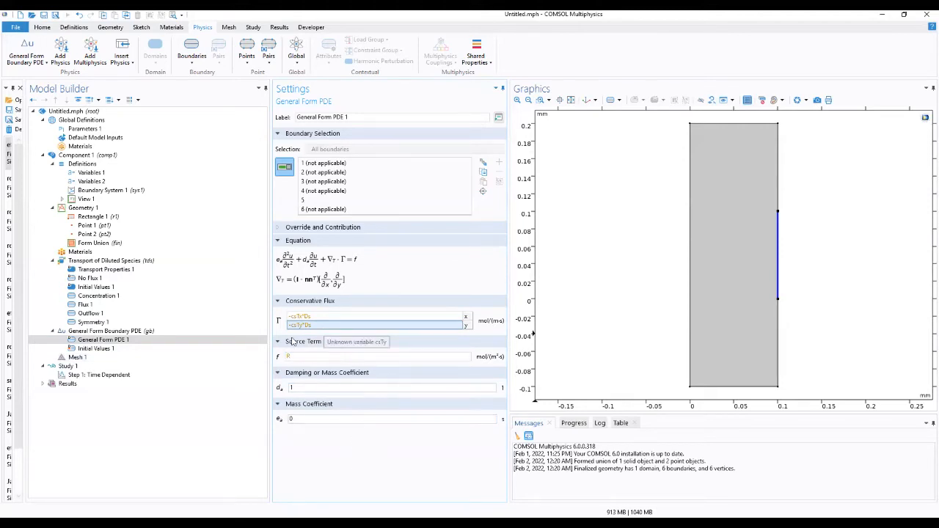
left_click(110, 331)
left_click_drag(310, 131, 279, 133)
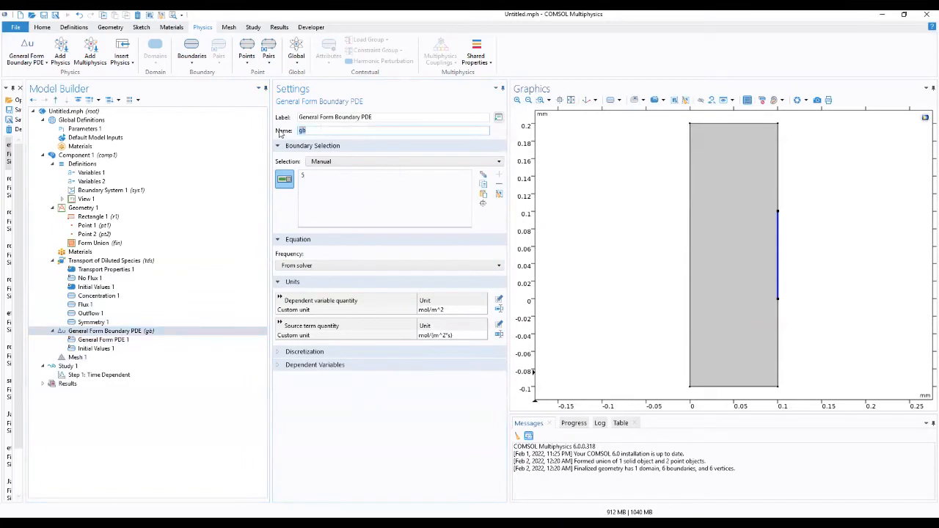
type("C")
key("BackSpace")
left_click(360, 369)
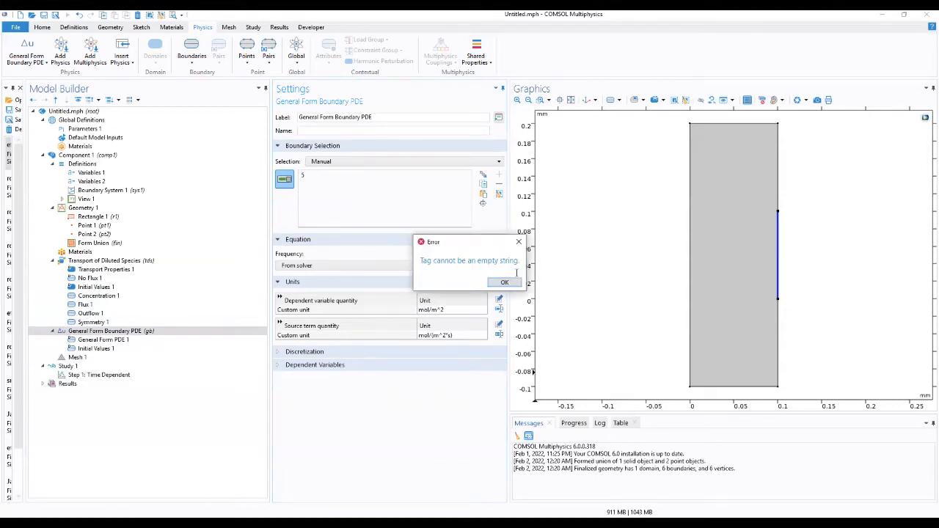
key("Return")
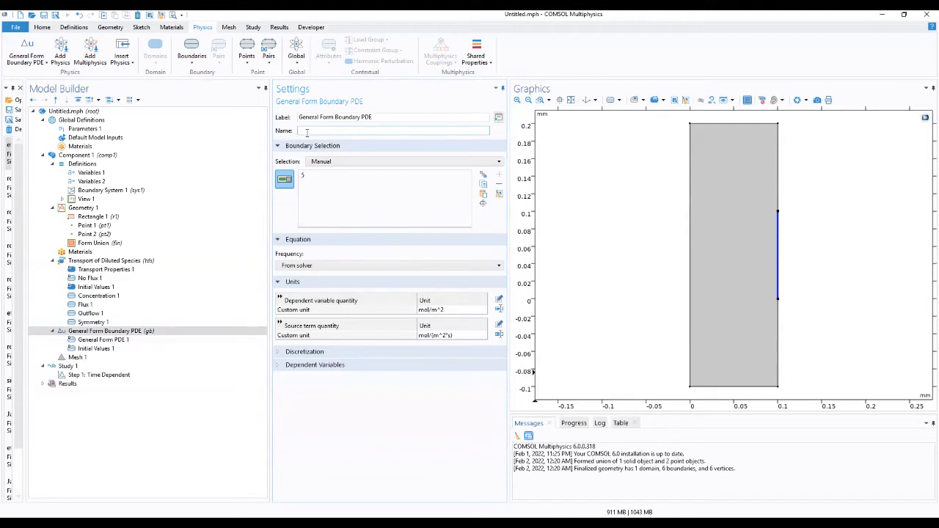
type("gb")
- Set the dependent variable of the General Form Boundary PDE interface to cs
left_click(337, 366)
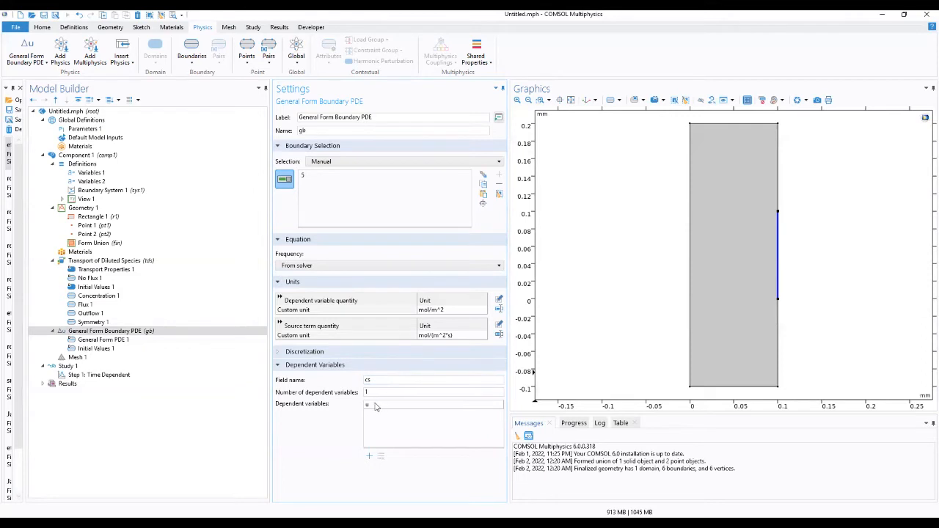
double_click(374, 403)
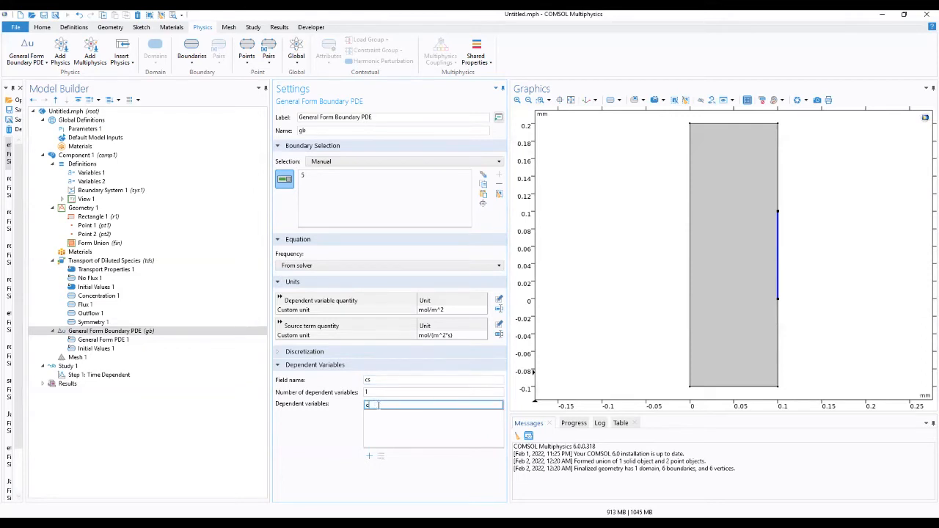
type("cs")
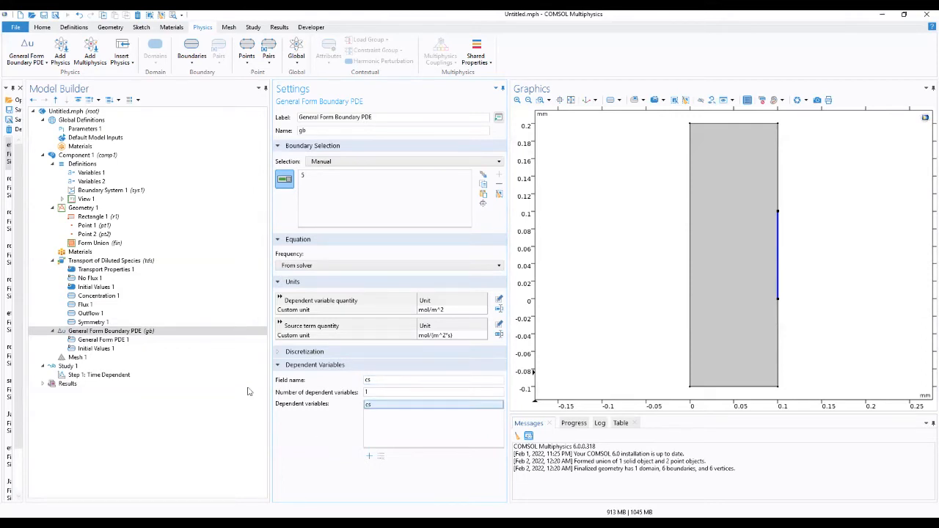
- Review the reaction rate variable, the General Form Boundary PDE settings, and the Transport of Diluted Species boundary conditions, initial values and transport properties
left_click(101, 173)
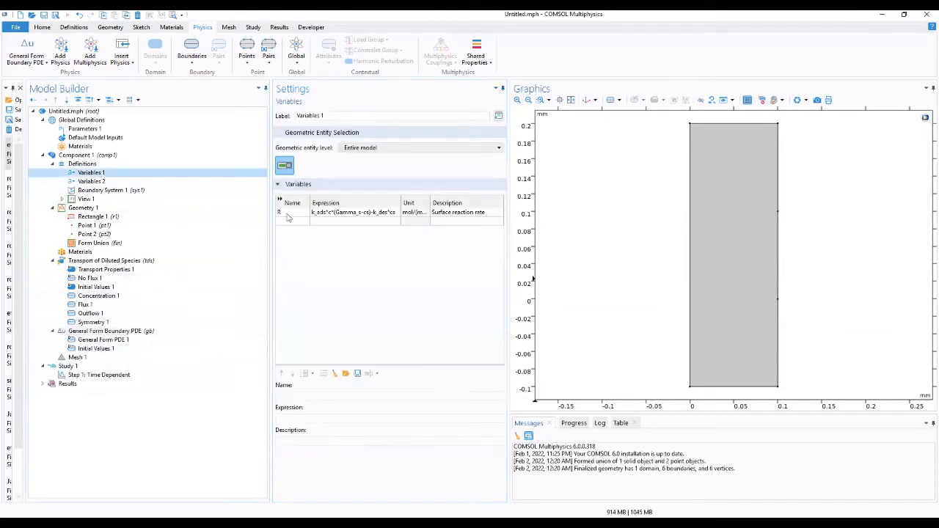
left_click(95, 348)
left_click(103, 340)
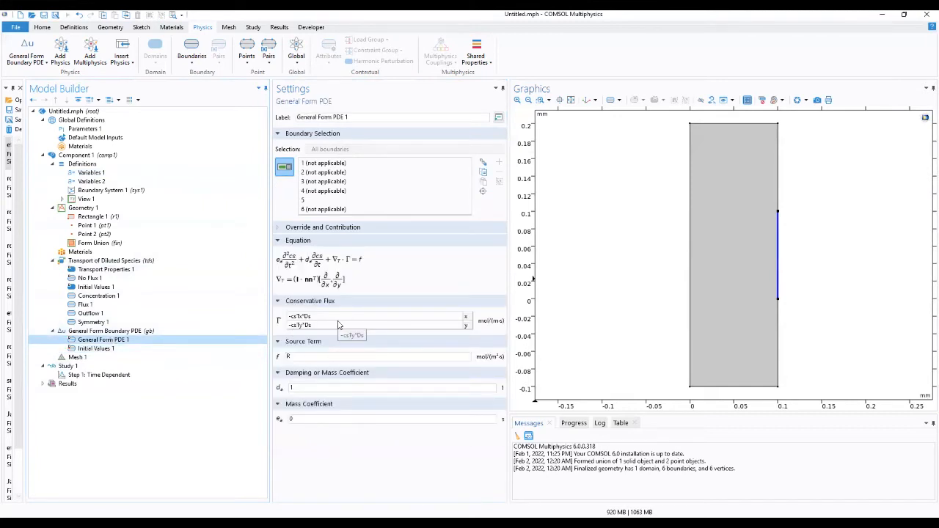
left_click(110, 331)
left_click(94, 322)
left_click(93, 313)
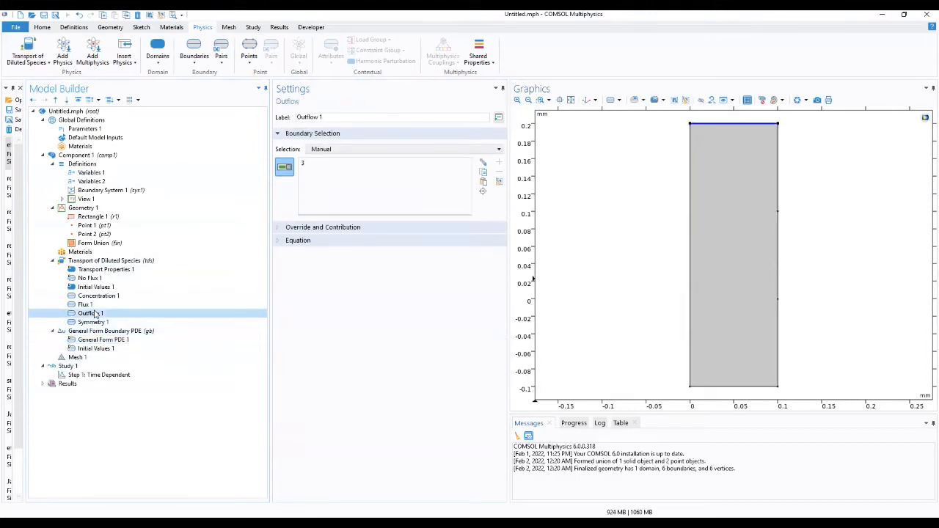
left_click(95, 305)
left_click(98, 296)
left_click(97, 287)
left_click(95, 278)
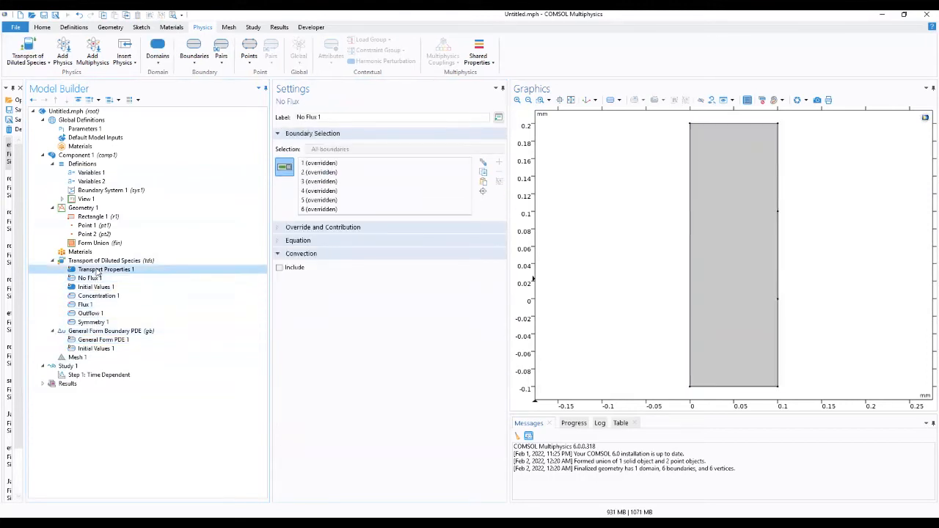
left_click(96, 269)
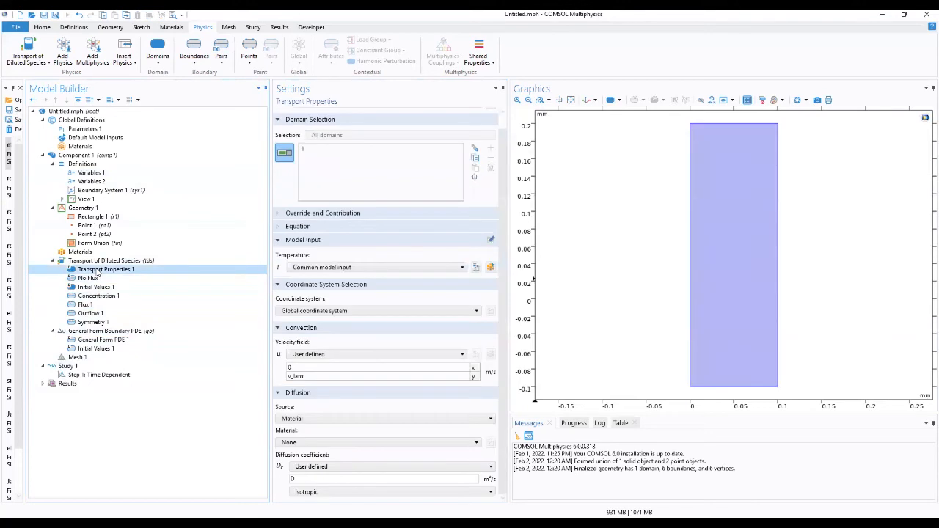
- Inspect the geometry points and the component definitions, including Boundary System 1, View 1 and the inlet velocity variable in Variables 2
left_click(99, 234)
left_click(103, 225)
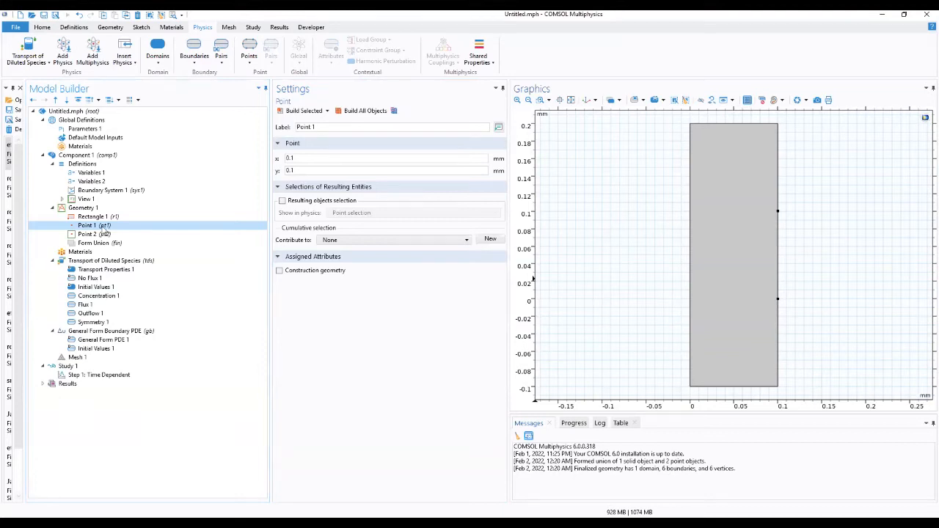
left_click(79, 165)
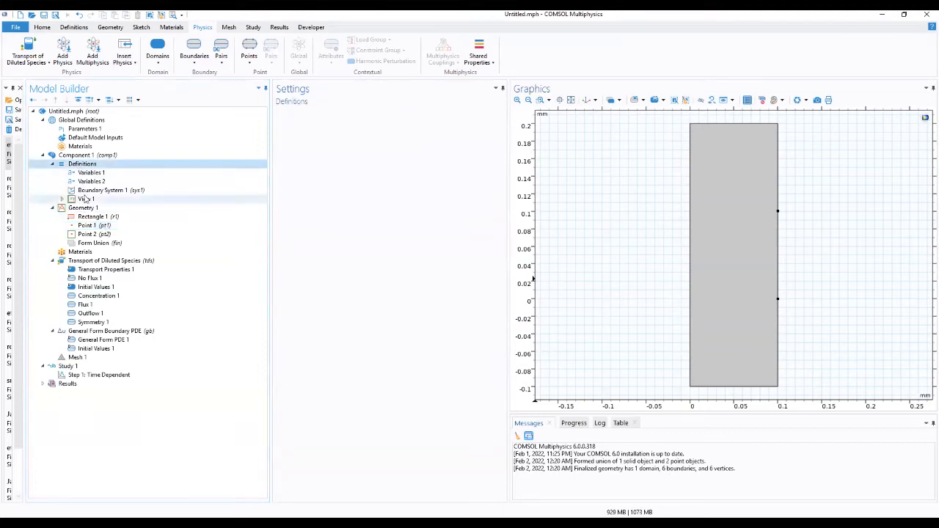
left_click(88, 191)
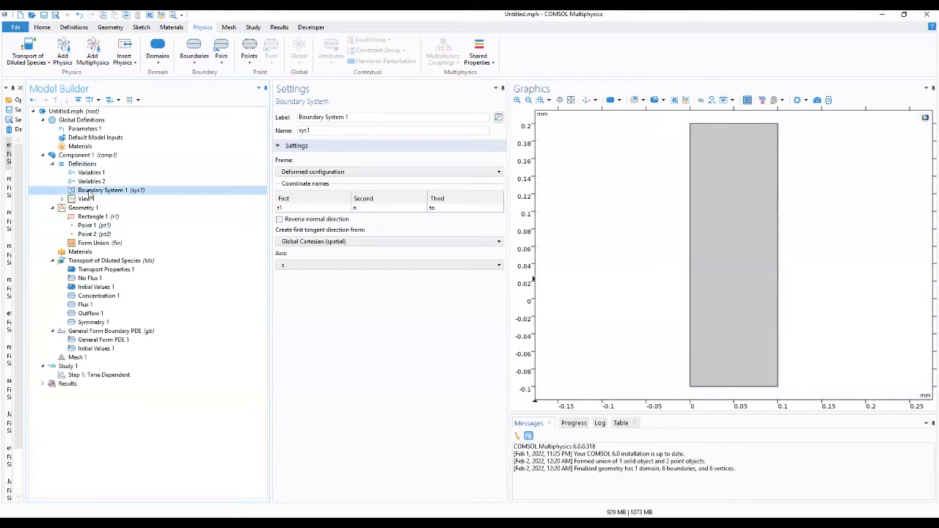
left_click(86, 198)
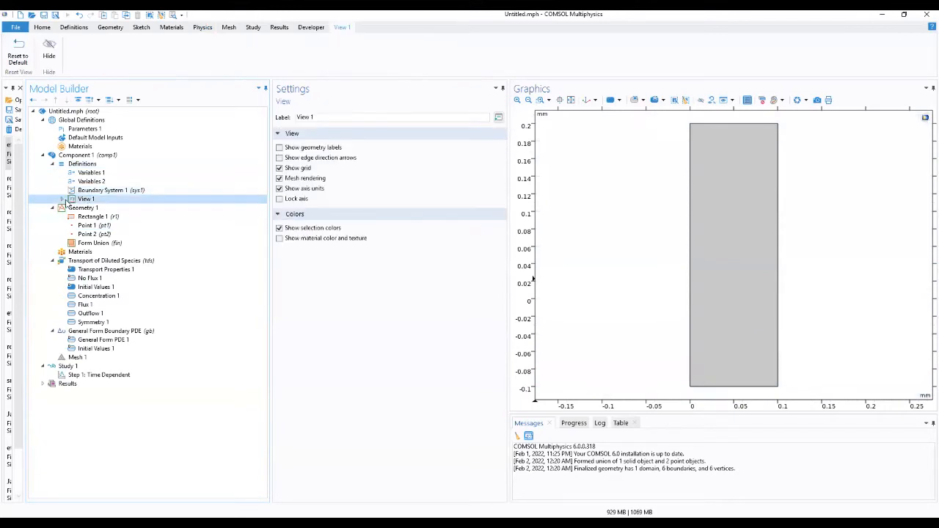
left_click(63, 198)
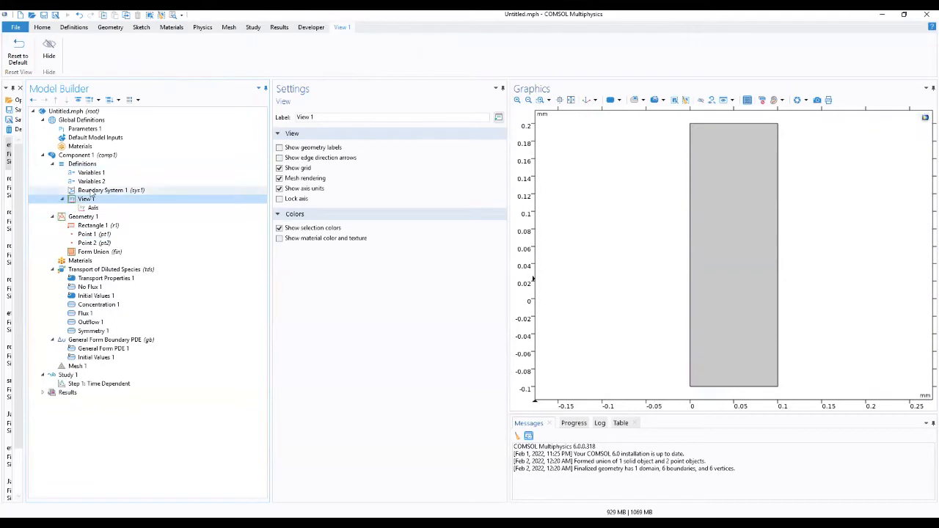
left_click(92, 191)
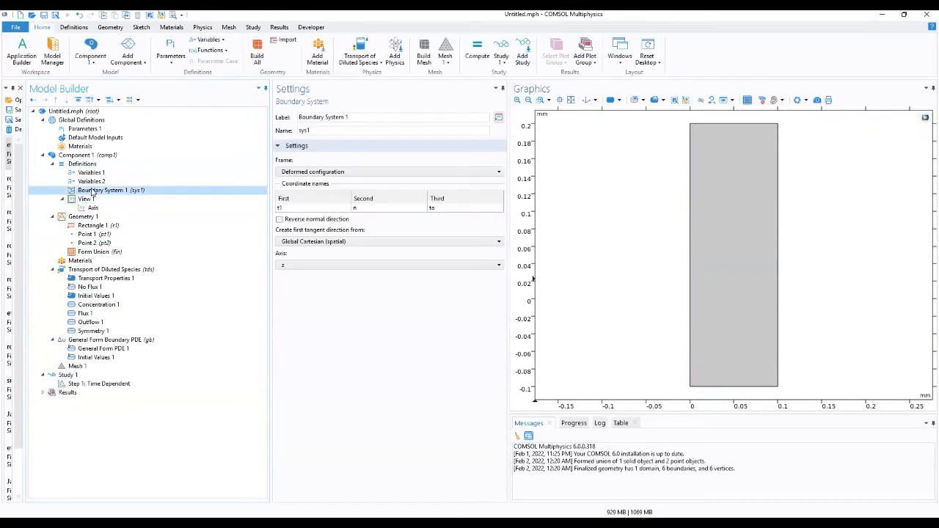
left_click(98, 181)
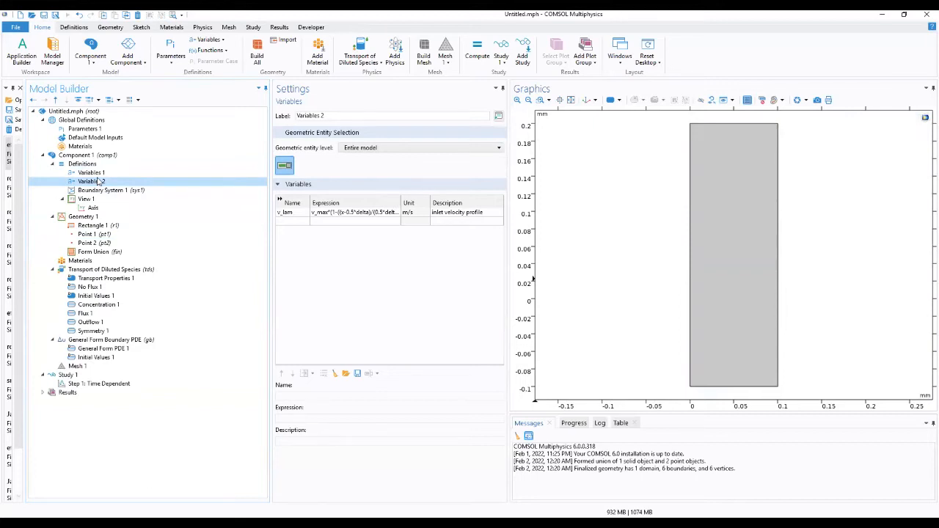
- Restrict Variables 1 to the Boundary level and assign it to the right-edge segment between y = 0 and 0.1 mm
left_click(89, 174)
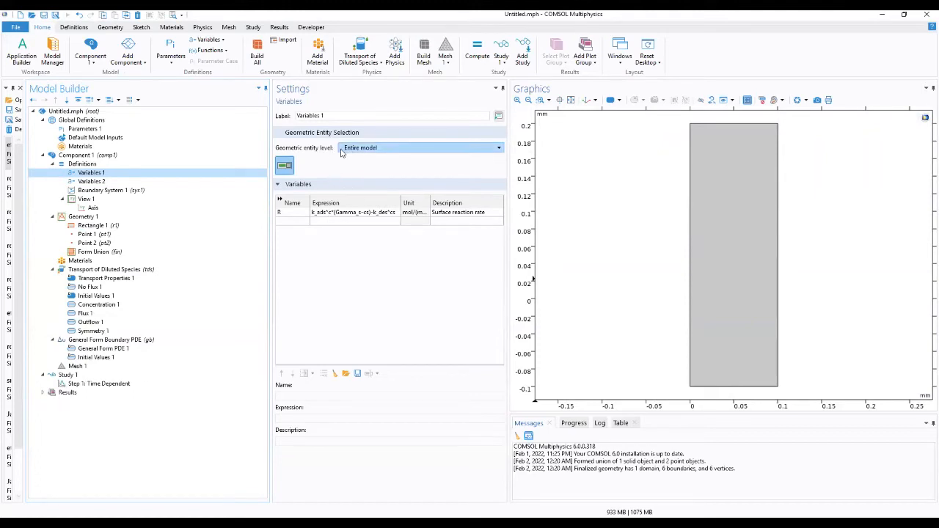
left_click(367, 150)
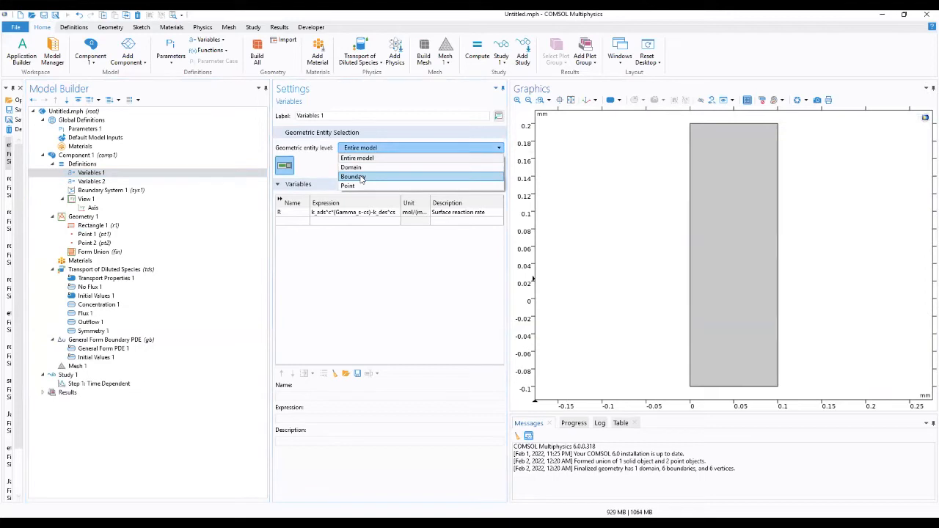
left_click(353, 176)
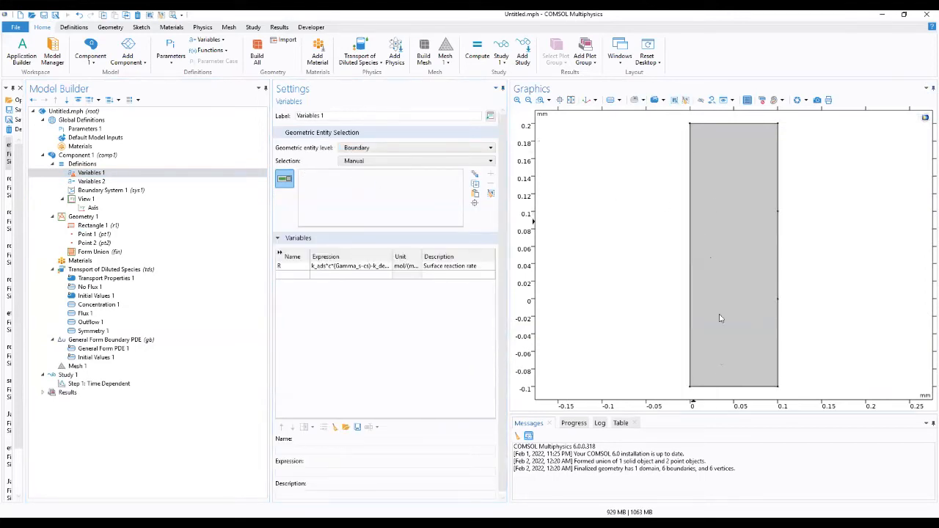
left_click(720, 387)
left_click(720, 388)
left_click(779, 236)
- Restrict Variables 2 to the Domain level and assign it to the channel rectangle, domain 1
left_click(88, 182)
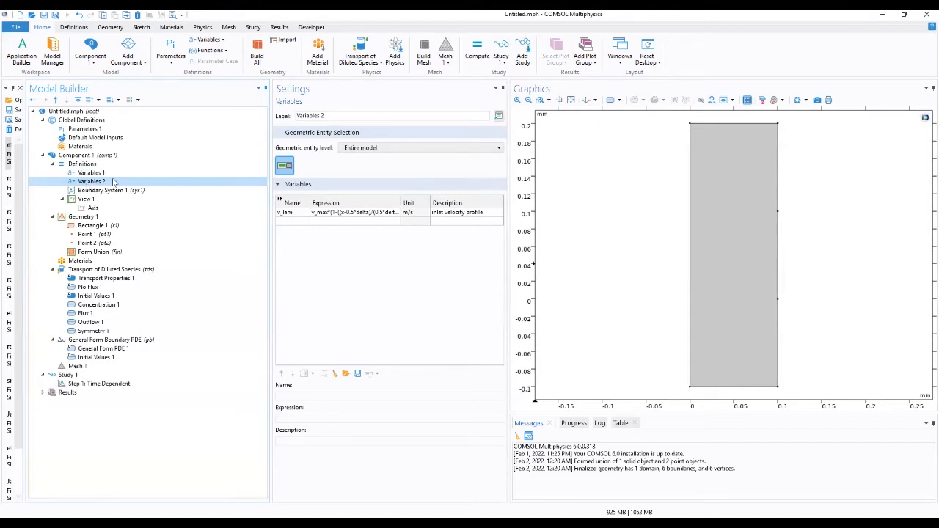
left_click(381, 148)
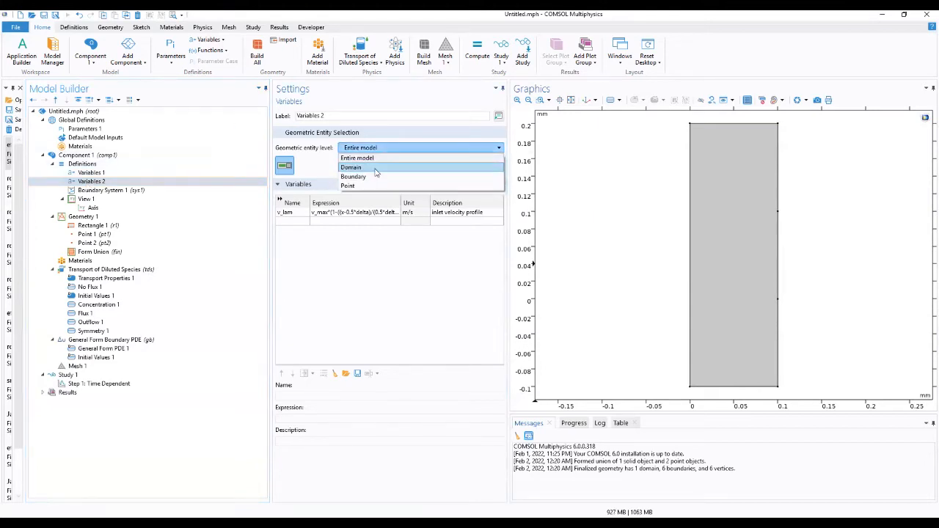
left_click(378, 168)
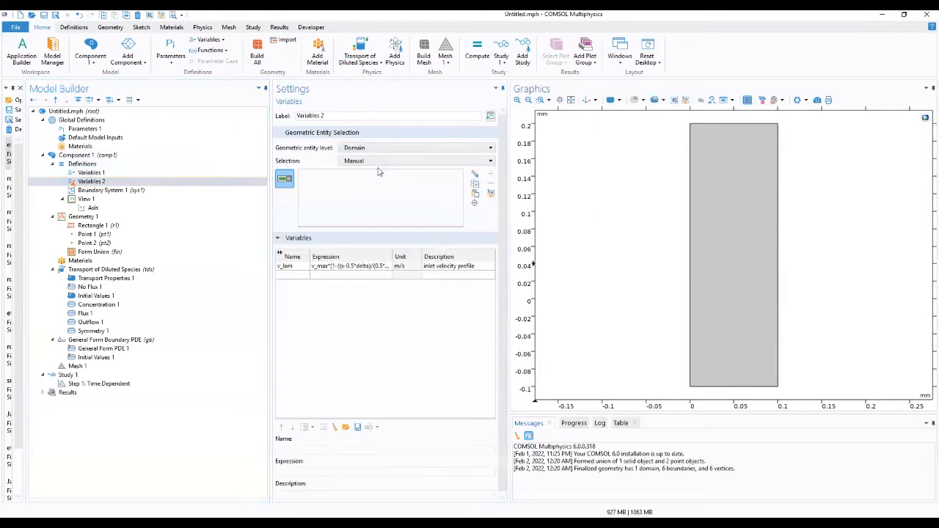
left_click(708, 172)
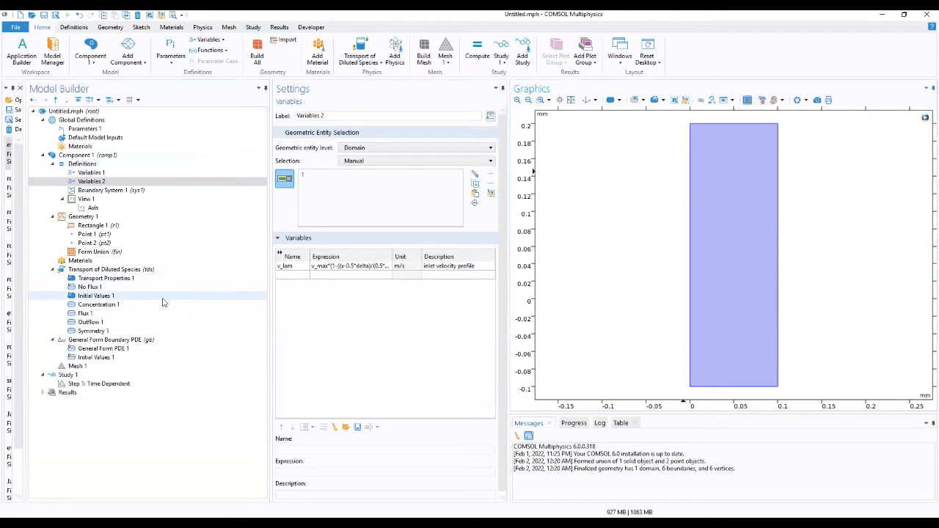
- Check the boundary PDE and its initial values, and add a Free Triangular mesh with its own Size node to Mesh 1
left_click(102, 349)
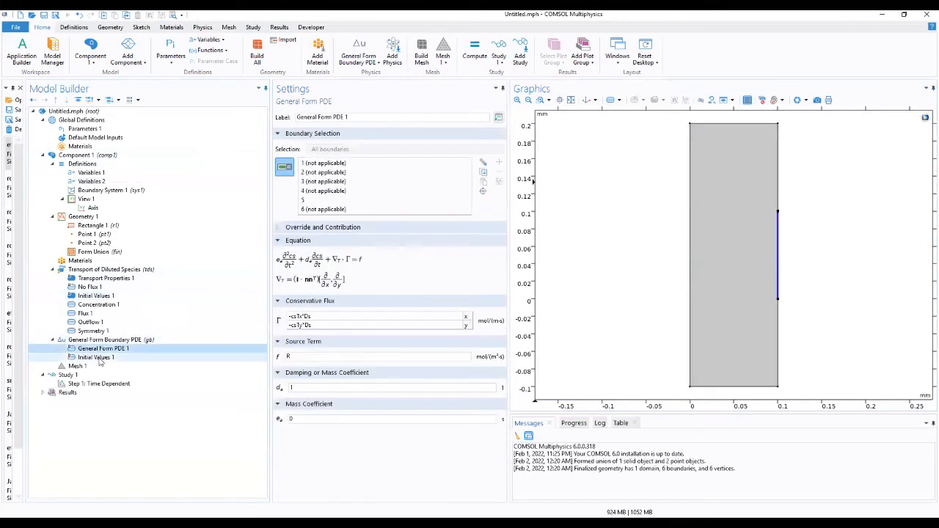
left_click(96, 358)
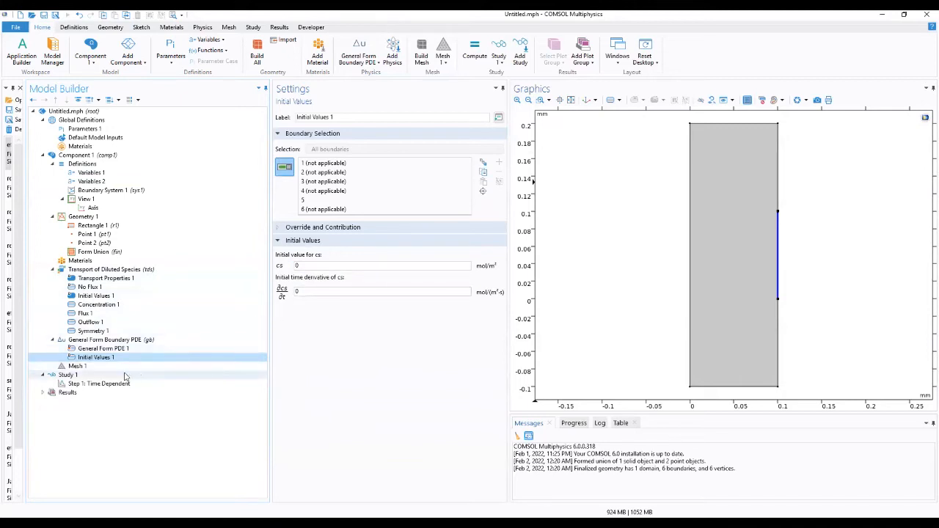
left_click(89, 367)
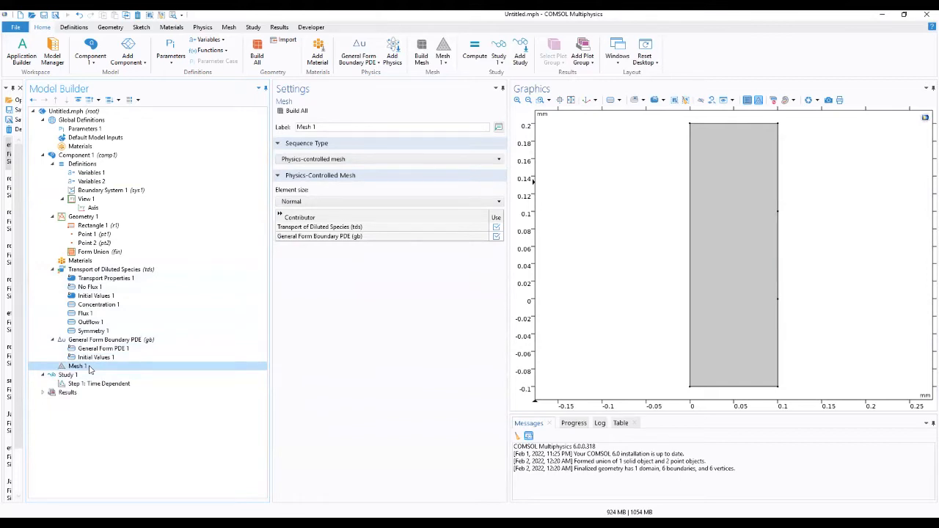
right_click(90, 367)
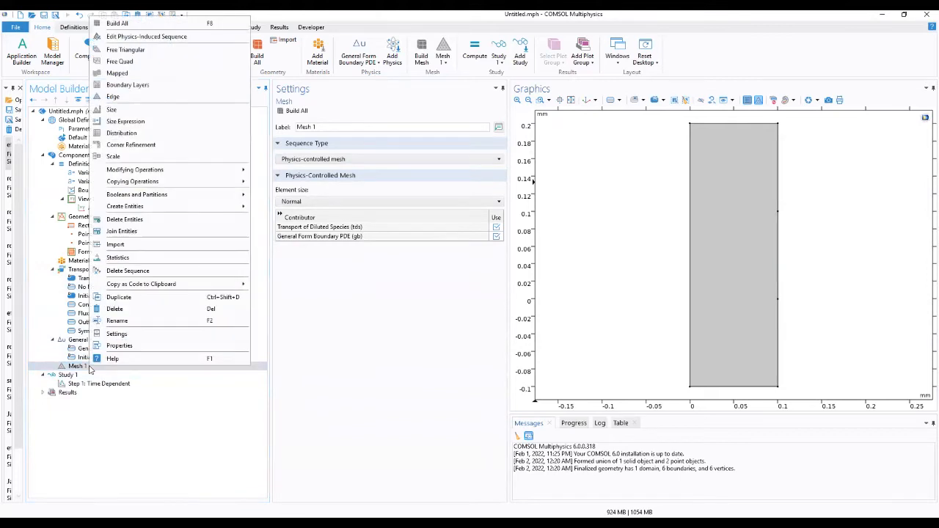
left_click(126, 50)
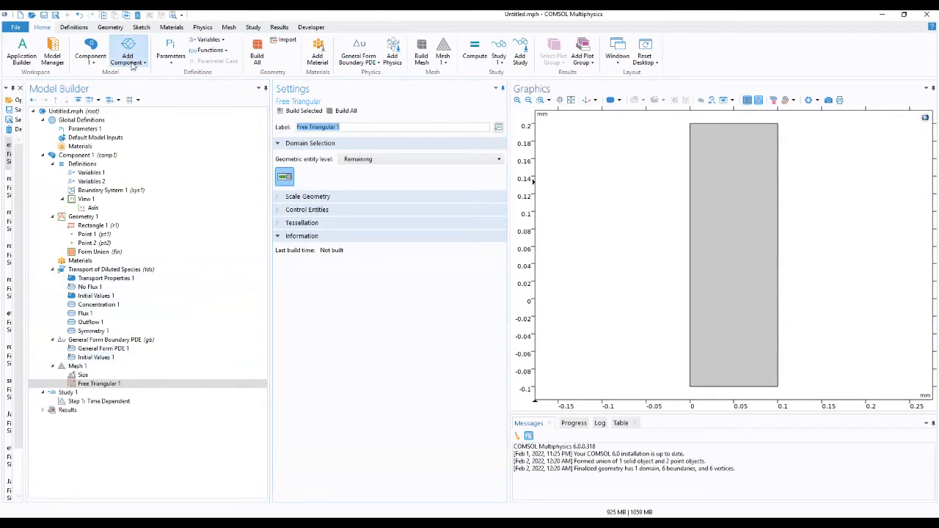
right_click(100, 387)
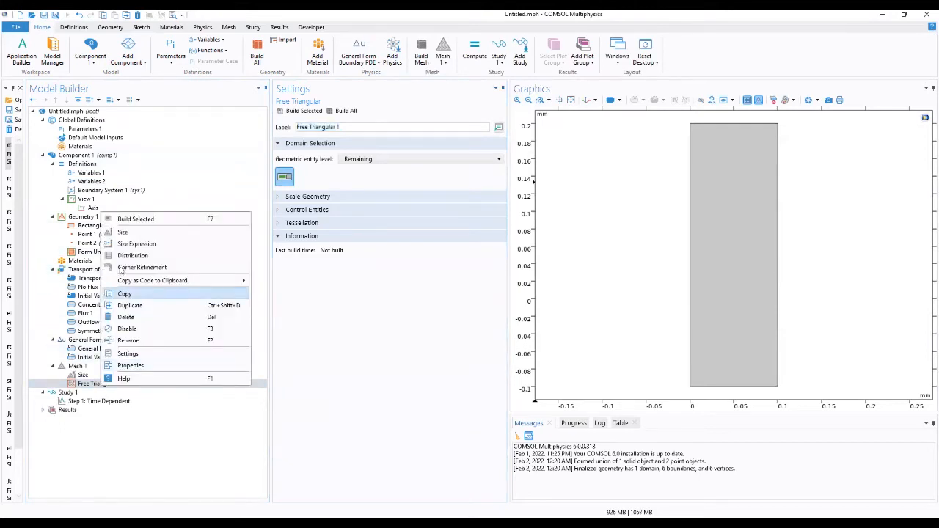
left_click(126, 234)
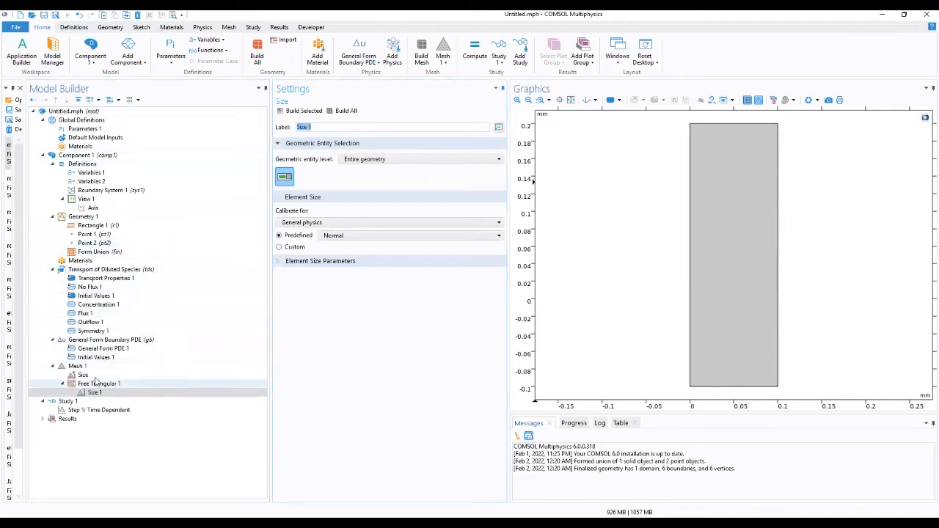
- Set the Size 1 node to the Boundary level and apply it to boundary 5
left_click(399, 159)
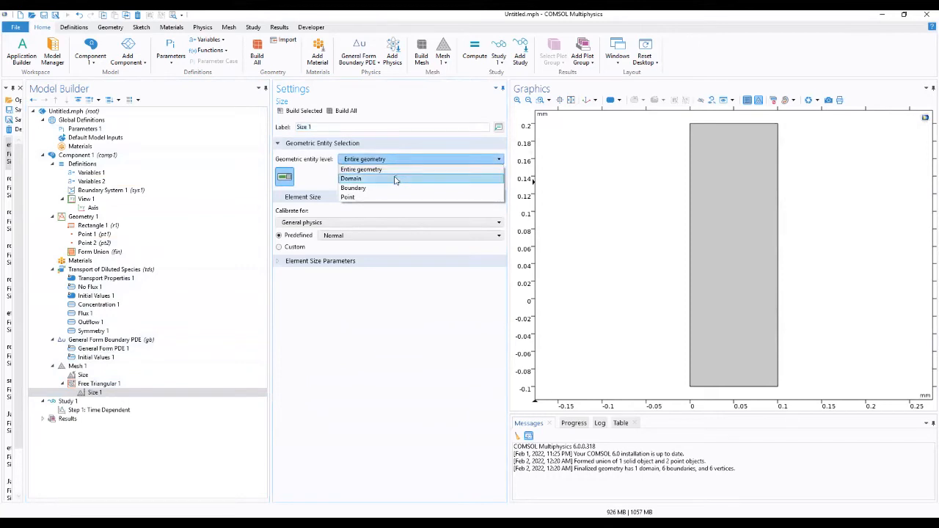
left_click(372, 191)
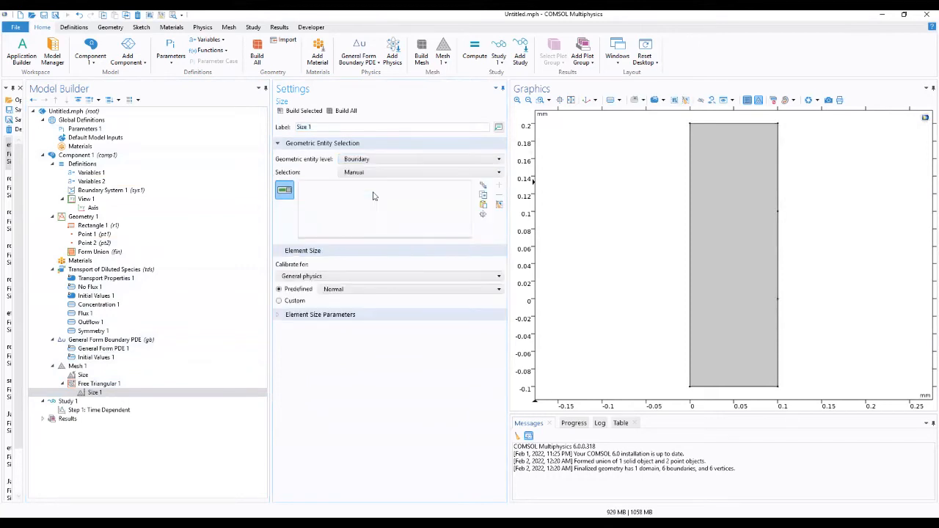
left_click(778, 247)
- Give Size 1 a custom maximum element size of 1.5[um] and build the complete mesh
left_click(279, 302)
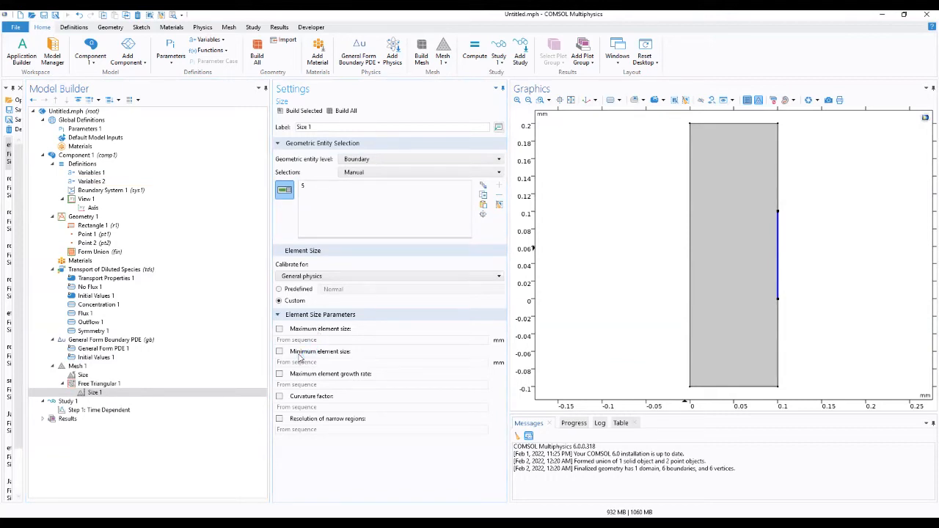
left_click(279, 329)
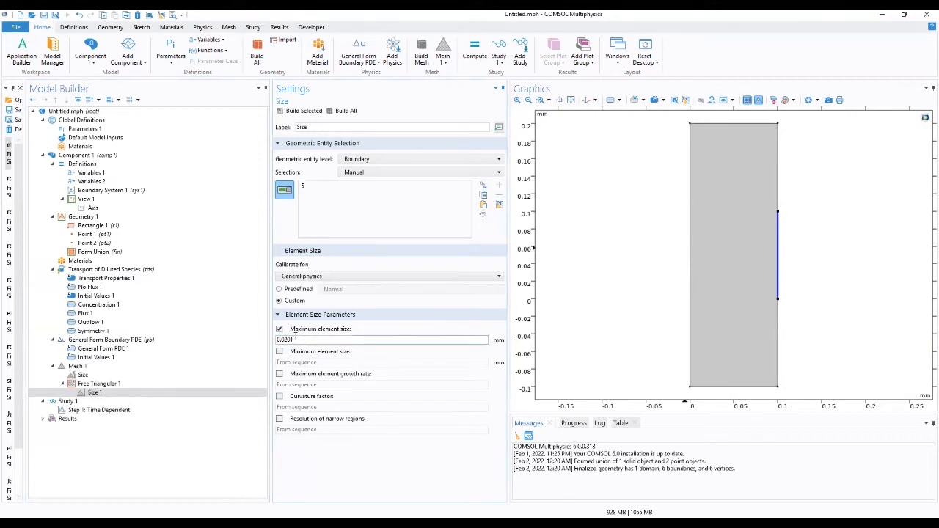
left_click_drag(296, 339, 237, 344)
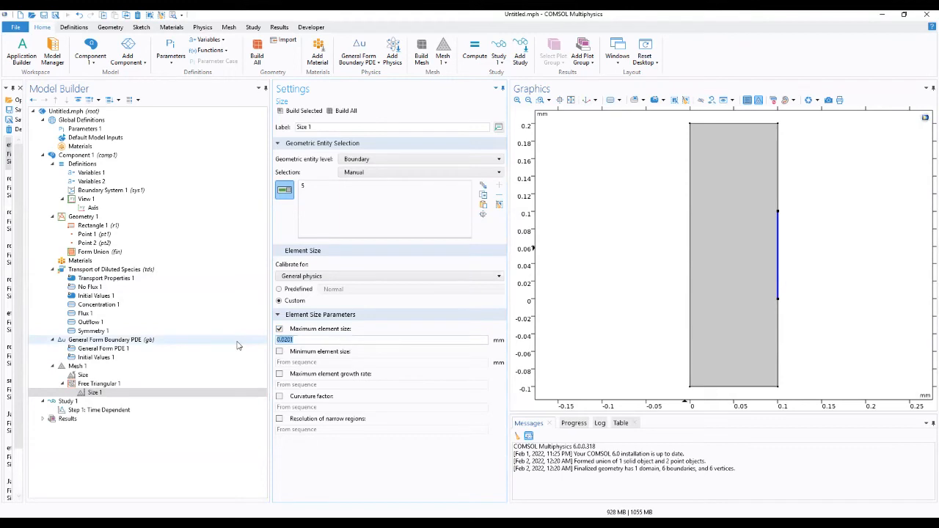
type("1.5[um")
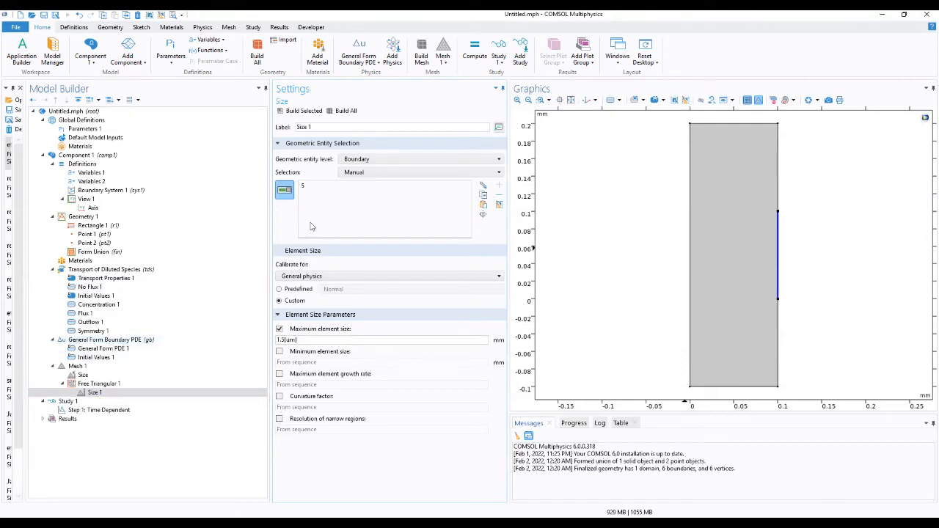
left_click(345, 110)
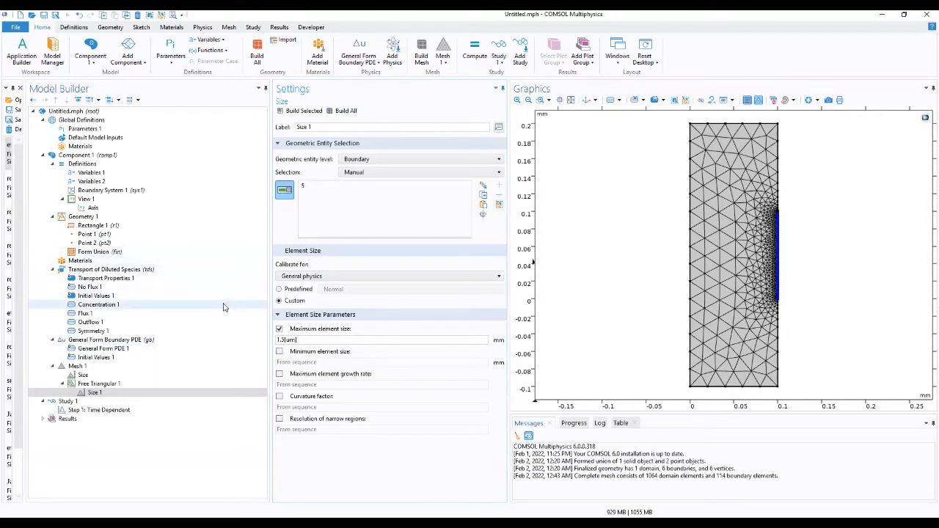
- Set the time-dependent study's output times to range(0,0.05,2) and compute the study
left_click(93, 411)
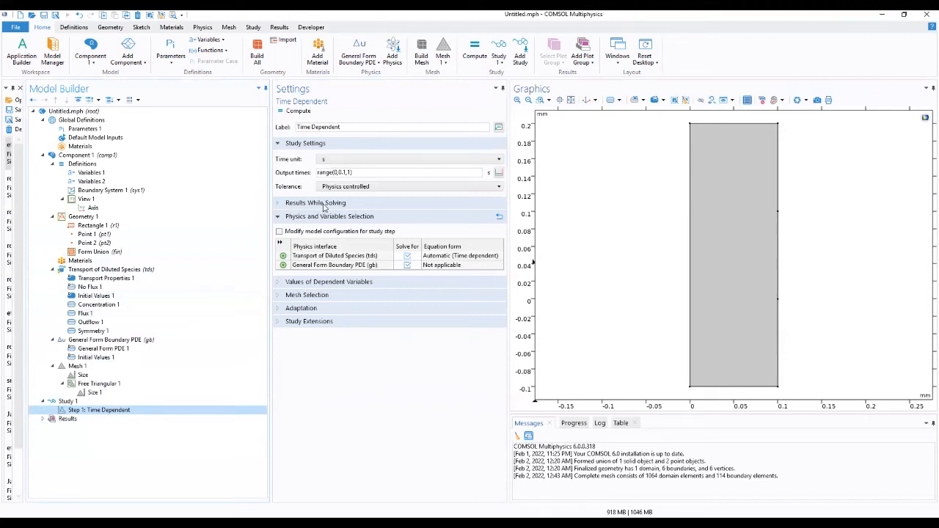
left_click(349, 173)
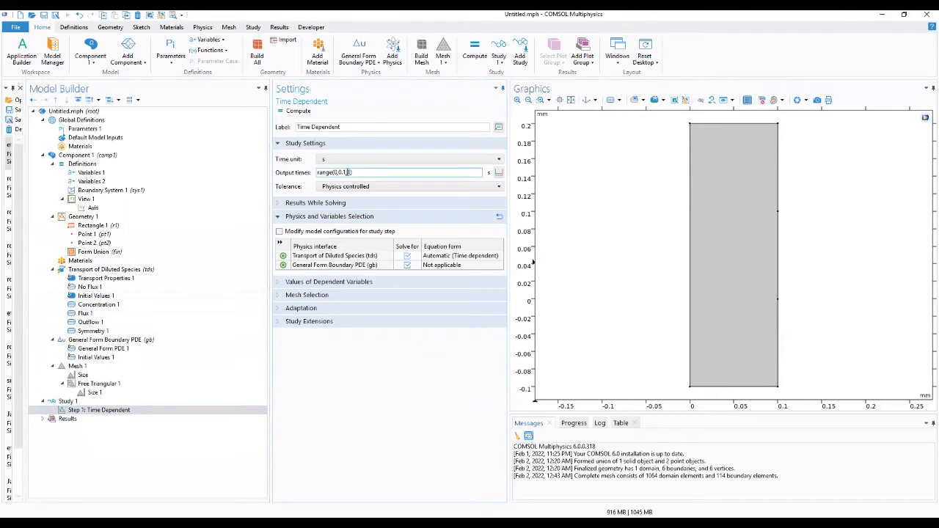
type("2")
key("BackSpace")
type("0.5")
type("0")
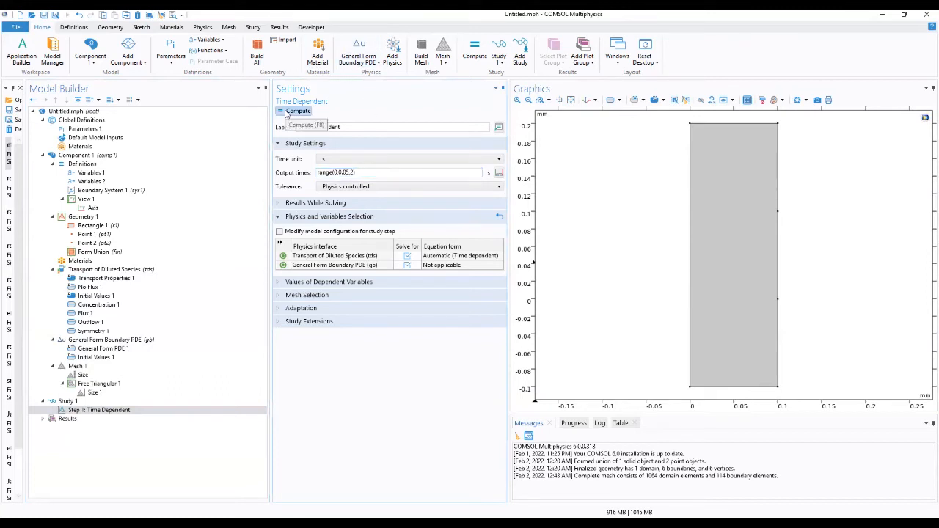
left_click(286, 113)
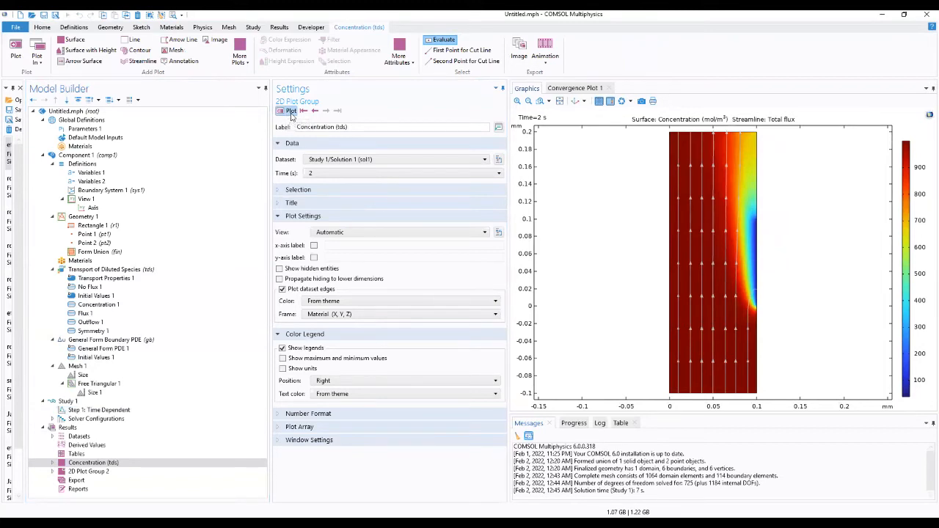
- Compare the Concentration (tds) surface plot with the cs line plot in 2D Plot Group 2 and inspect their subnodes
left_click(80, 430)
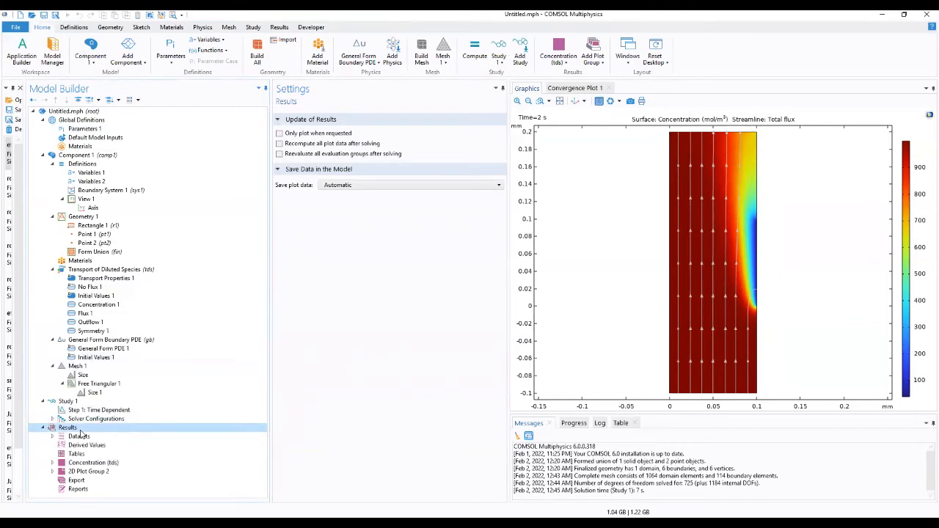
left_click(88, 472)
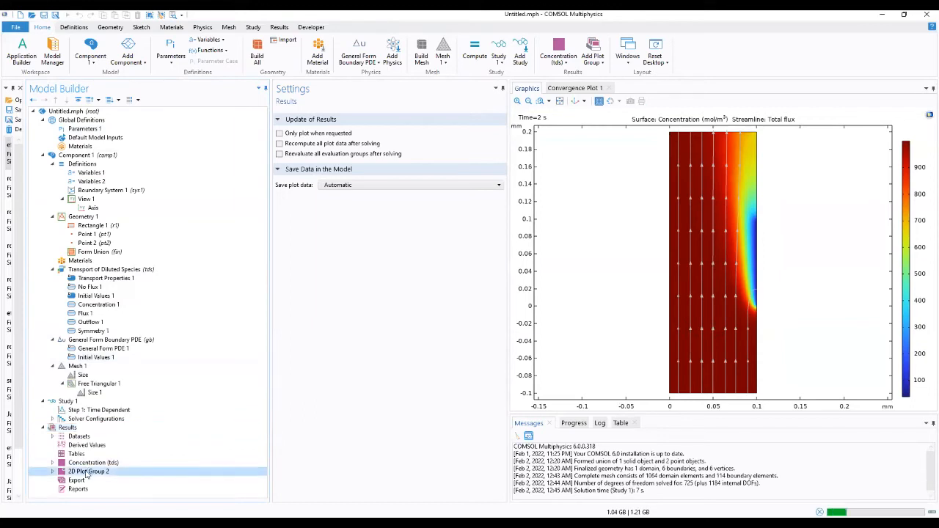
left_click(53, 463)
scroll(57, 480, "down", 1)
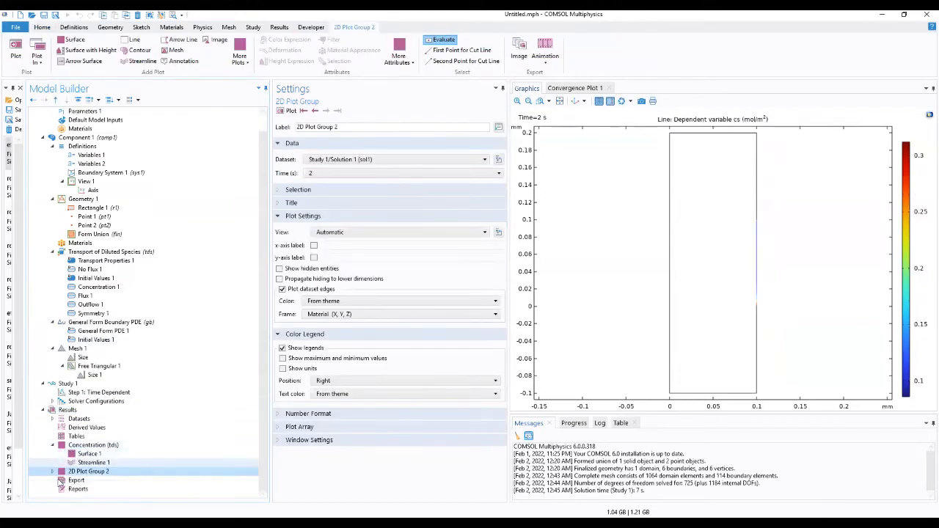
left_click(52, 472)
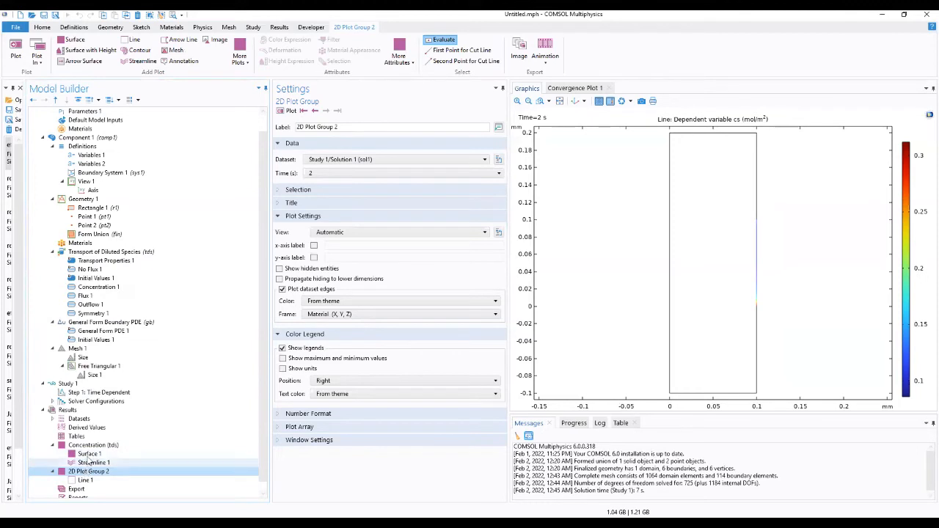
left_click(89, 445)
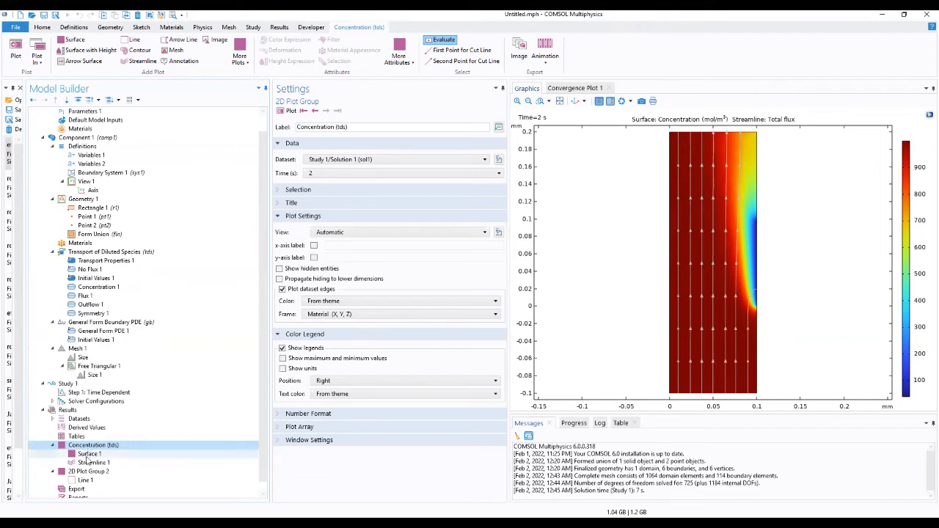
left_click(87, 471)
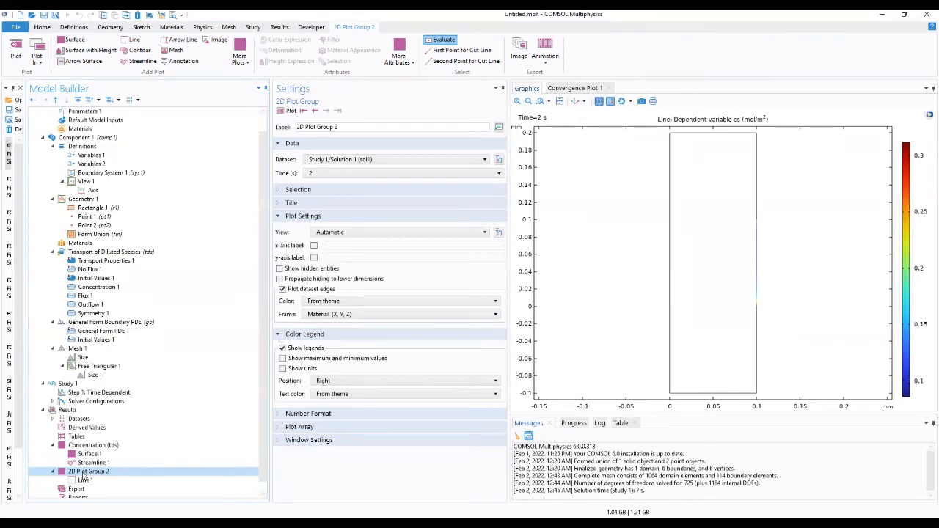
left_click(91, 446)
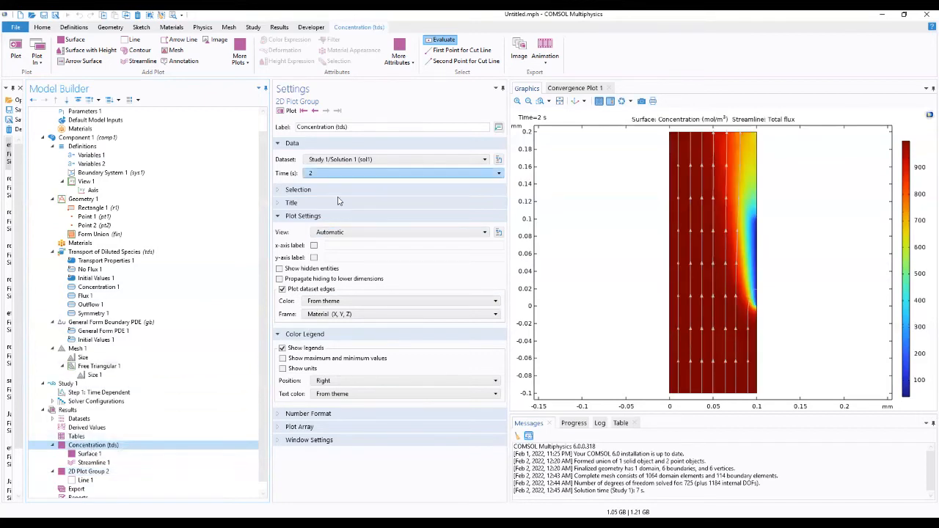
left_click(88, 479)
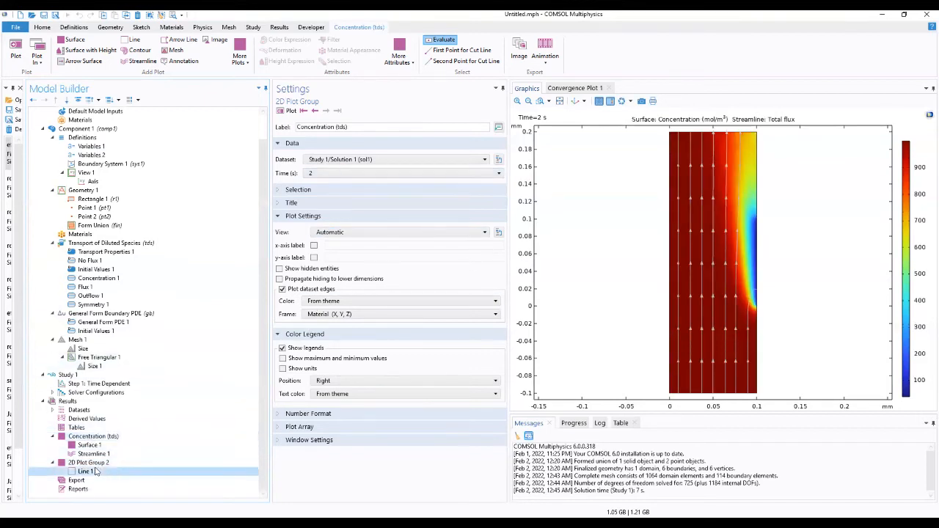
left_click(92, 463)
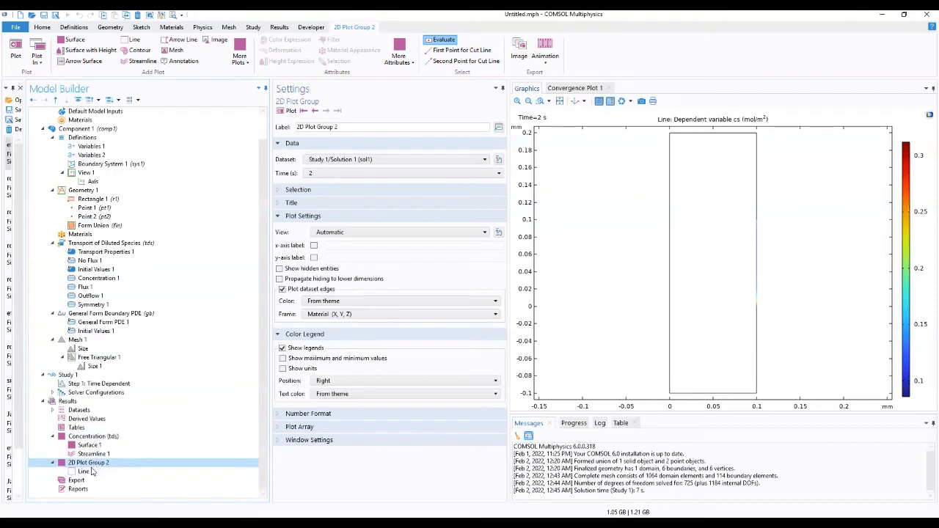
left_click(88, 472)
left_click(58, 438)
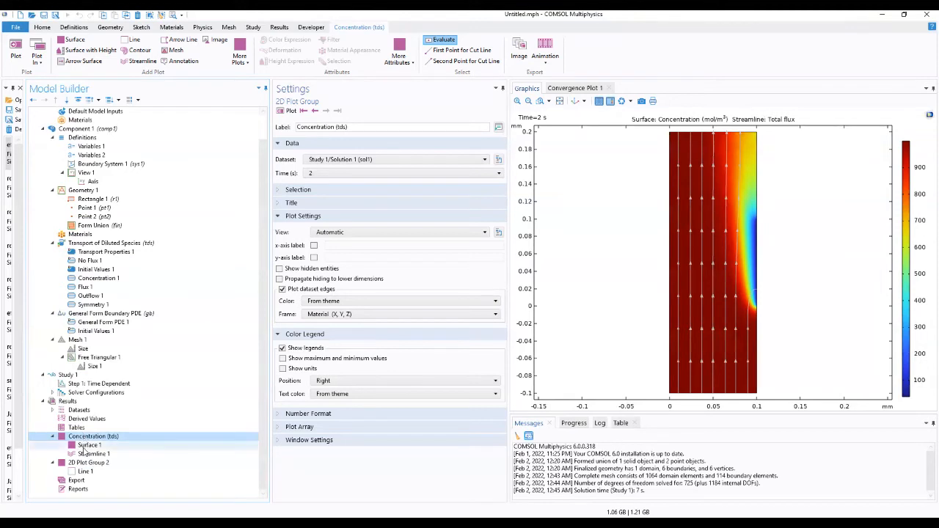
- Label 2D Plot Group 2 as "concentration species in reactor" and fit its plot to the graphics view
left_click(88, 462)
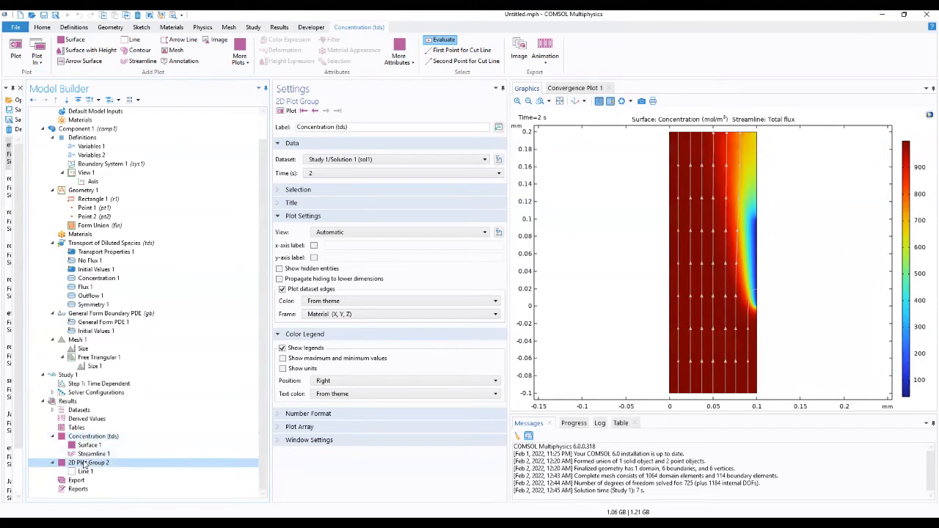
triple_click(348, 131)
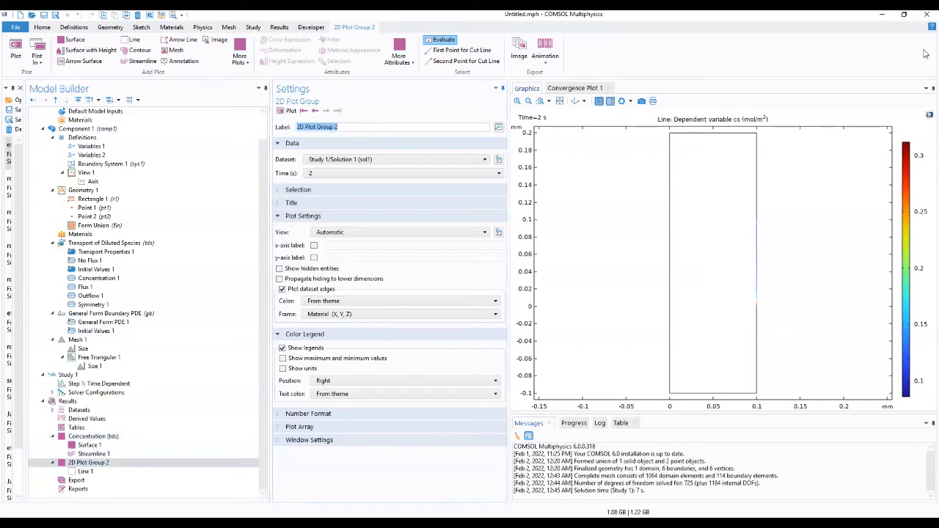
type("concent")
type("ration spe")
type("cies in re")
type("c")
key("BackSpace")
type("acctor")
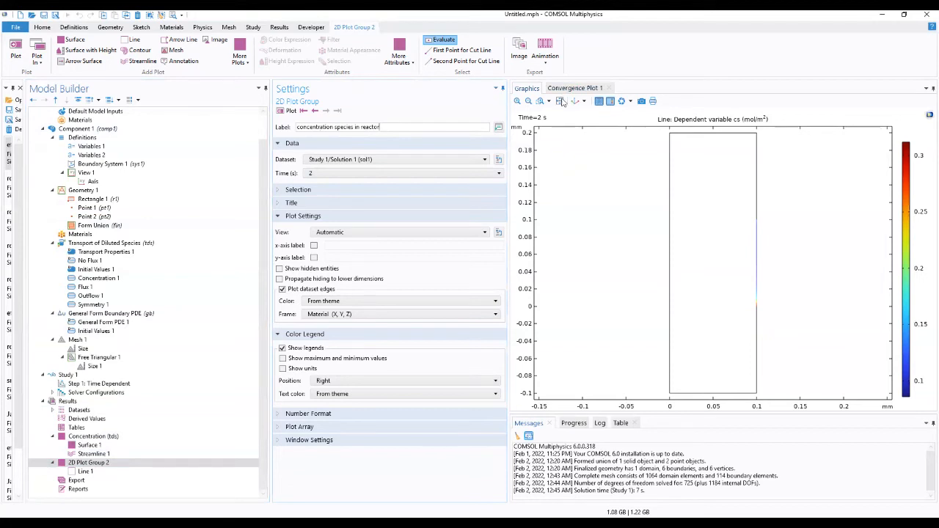
left_click(559, 101)
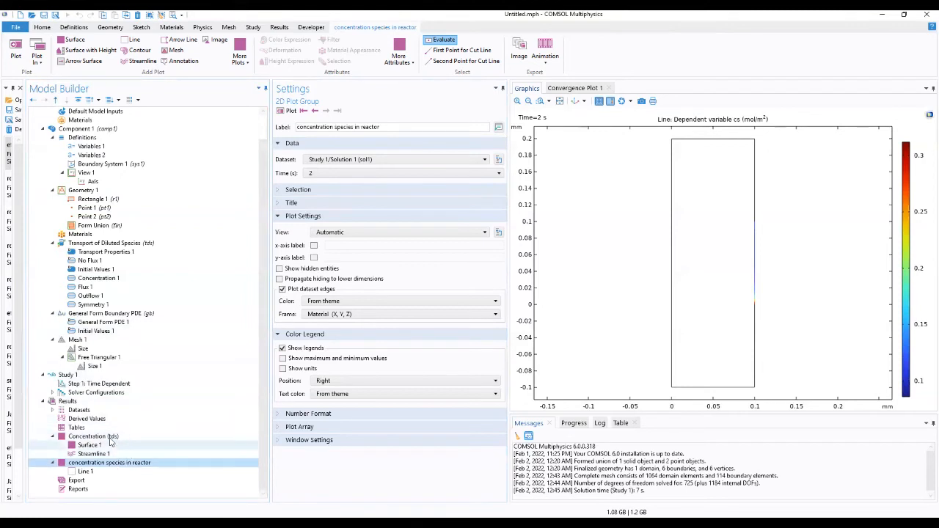
- Try to copy the label "concentration species in reactor" from the line plot group to Concentration (tds)
left_click(110, 437)
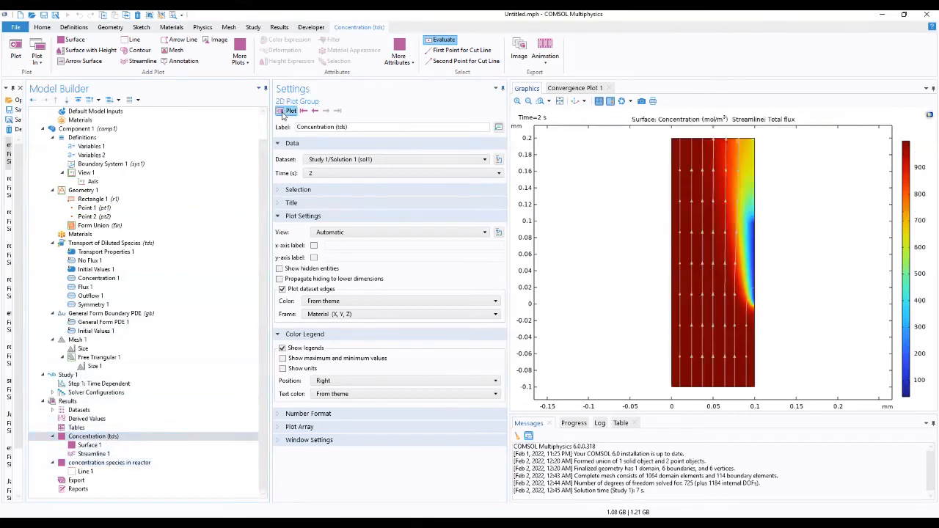
left_click(132, 464)
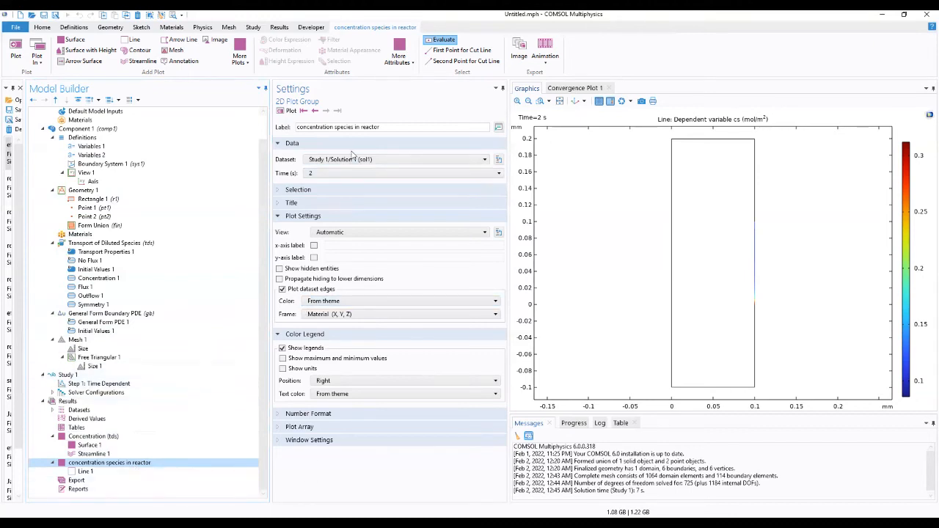
left_click(102, 437)
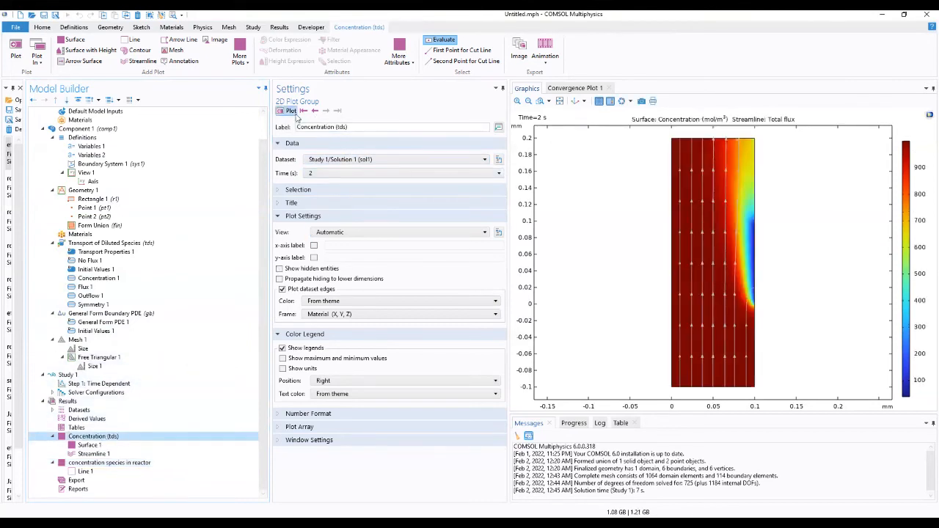
left_click(110, 463)
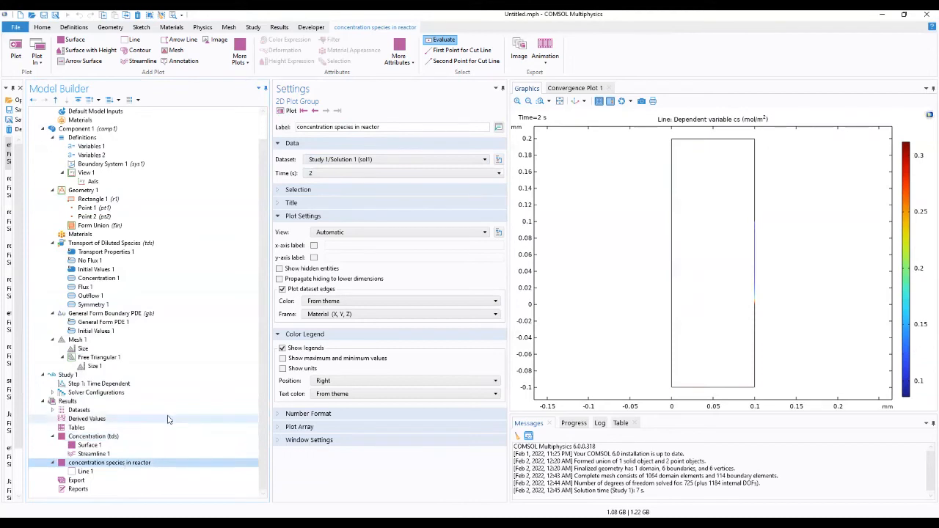
double_click(369, 127)
key("ctrl+a")
key("ctrl+c")
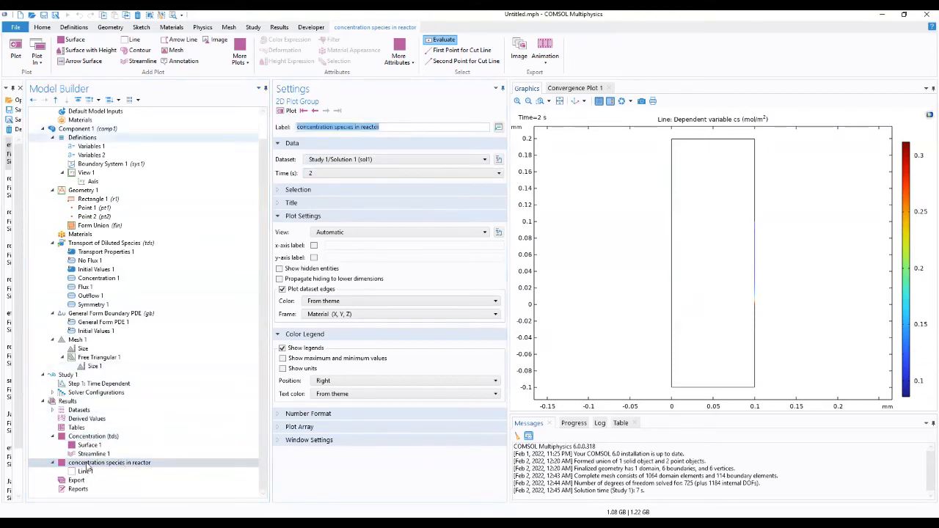
left_click(91, 438)
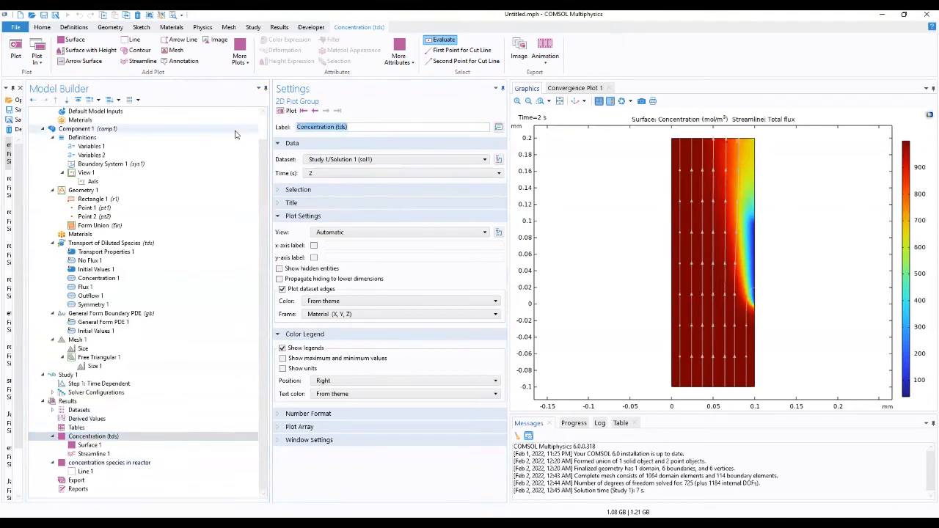
key("ctrl+v")
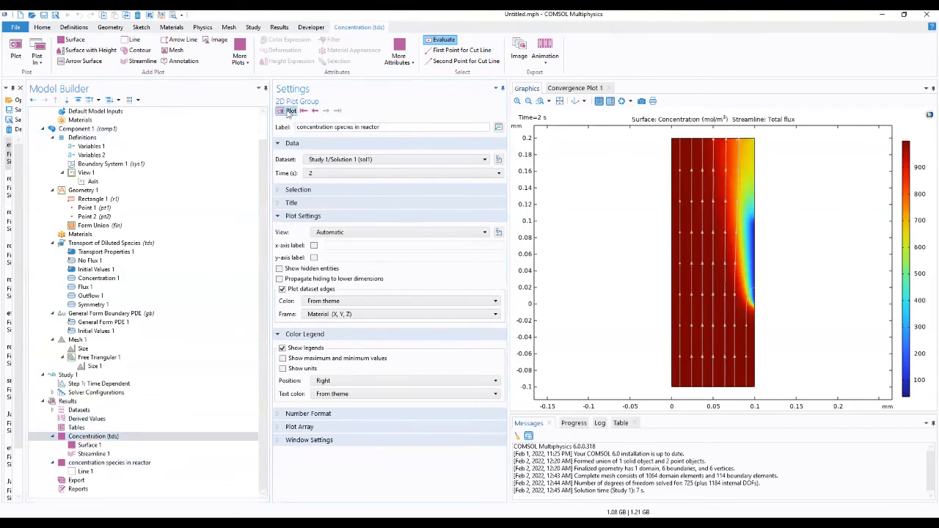
left_click(290, 110)
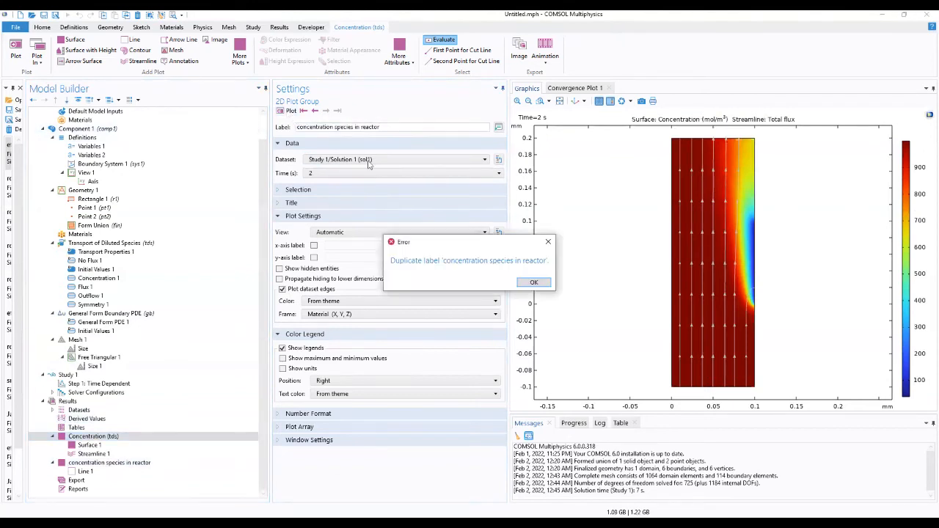
left_click(533, 283)
- Copy the line plot group's label text and relabel that group "2d plot group"
left_click(110, 462)
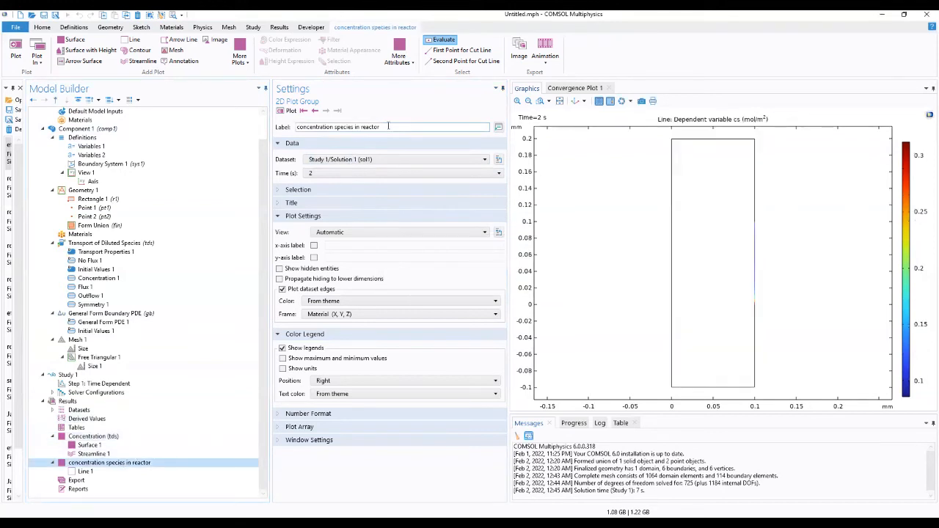
left_click_drag(389, 126, 262, 131)
key("ctrl+c")
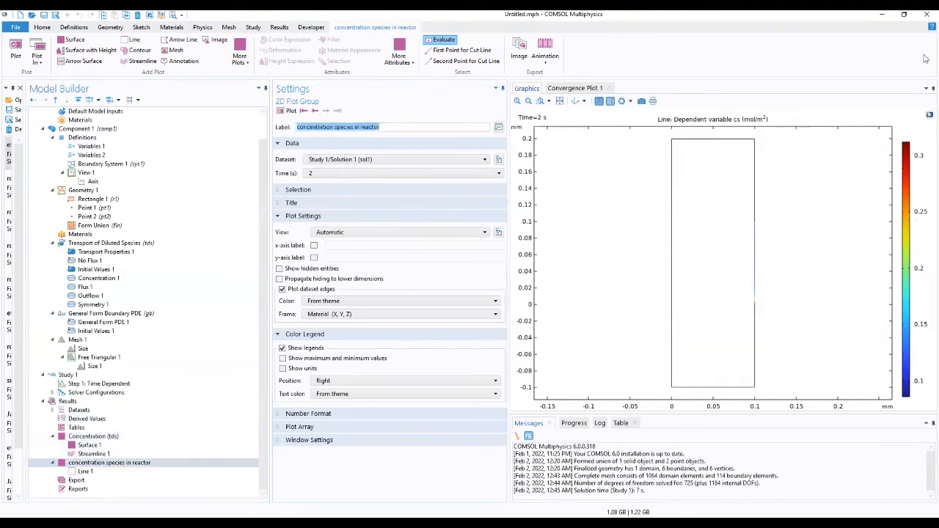
type("2")
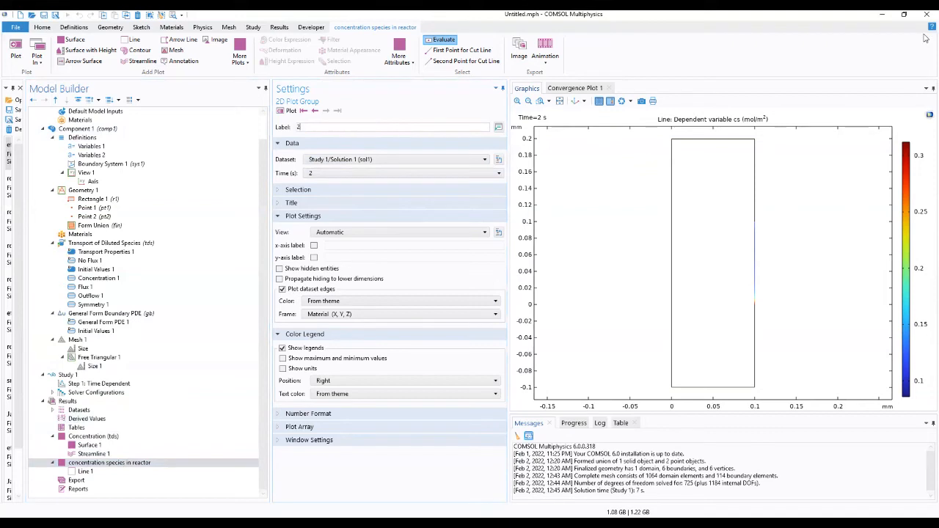
type("d plot group")
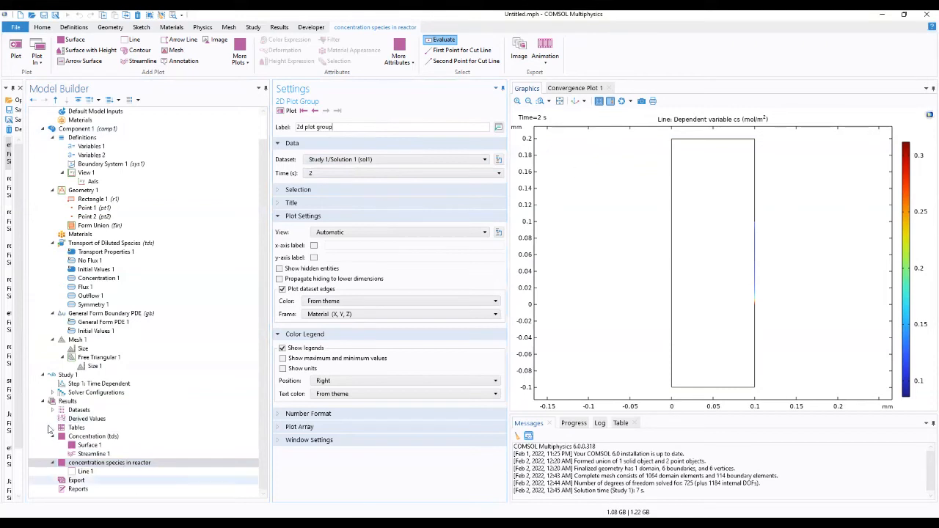
- Replace the Concentration (tds) label with the copied text "concentration species in reactor" and replot the group
left_click(85, 436)
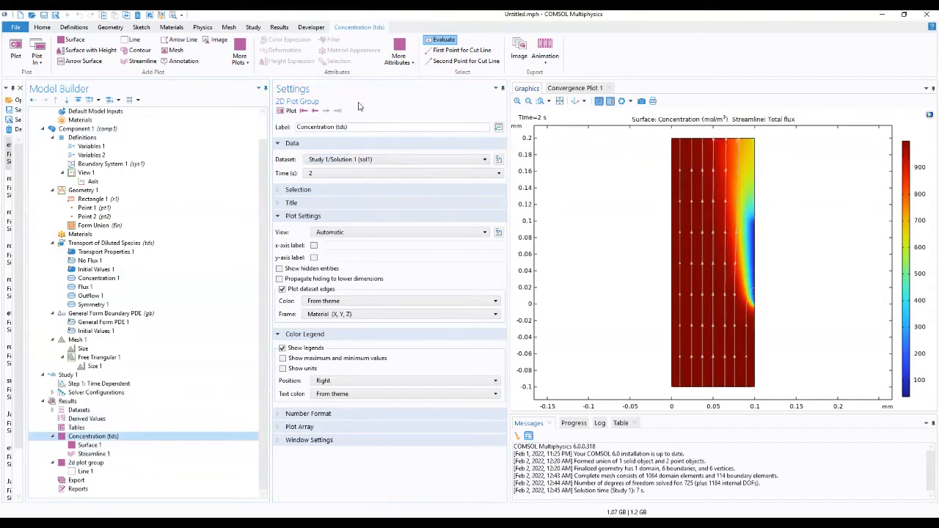
left_click_drag(351, 126, 222, 133)
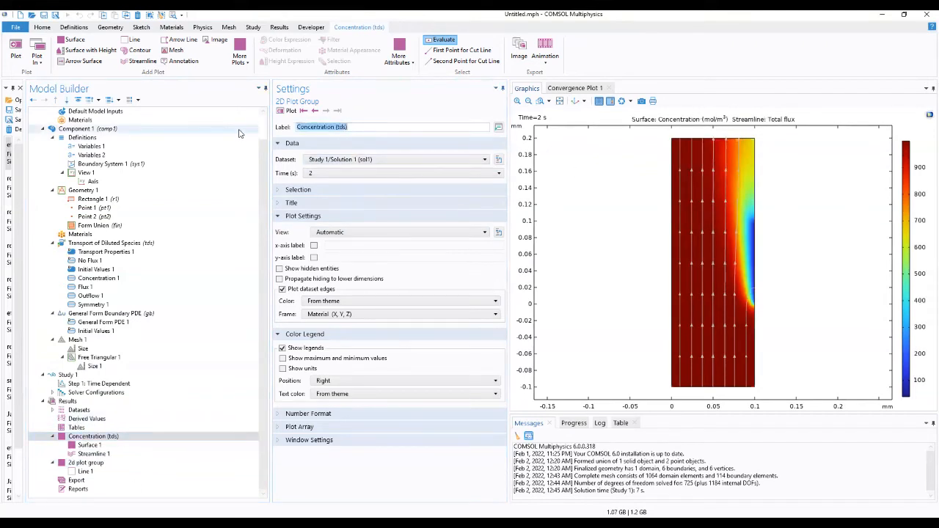
key("ctrl+v")
left_click(294, 112)
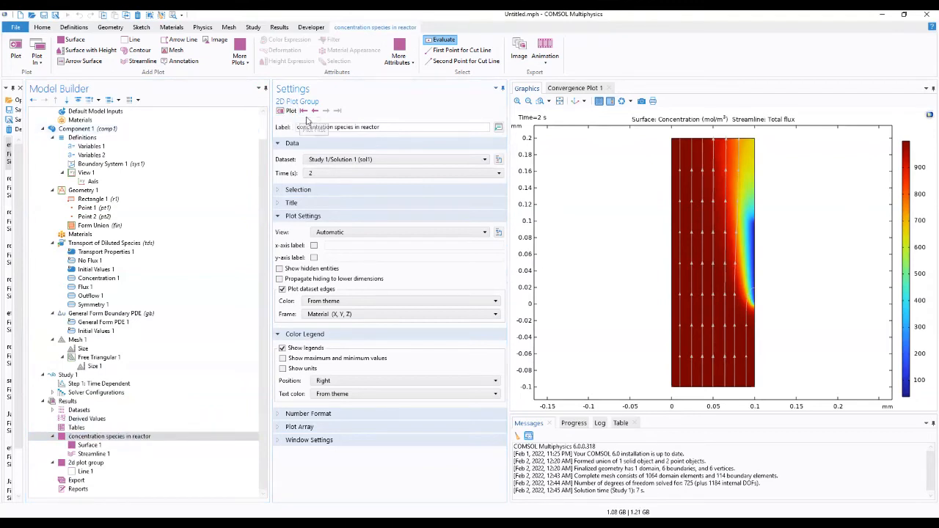
- Step the reactor concentration plot through the stored solution times, starting from the first one at 0 s
left_click(304, 111)
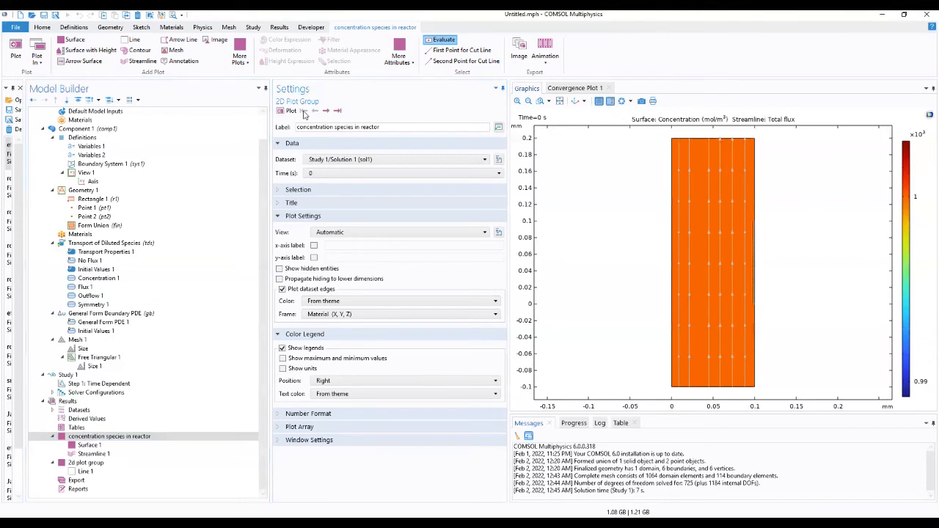
left_click(326, 110)
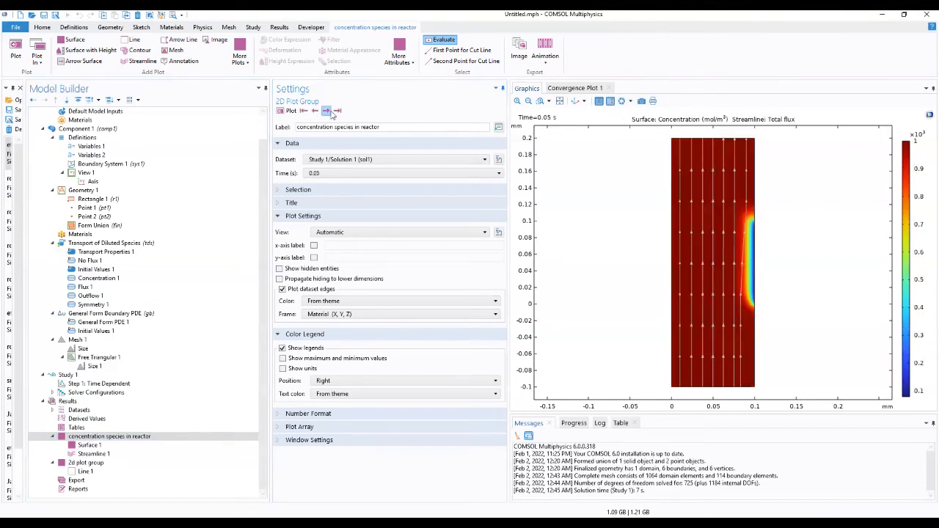
left_click(328, 111)
left_click(327, 111)
left_click(328, 111)
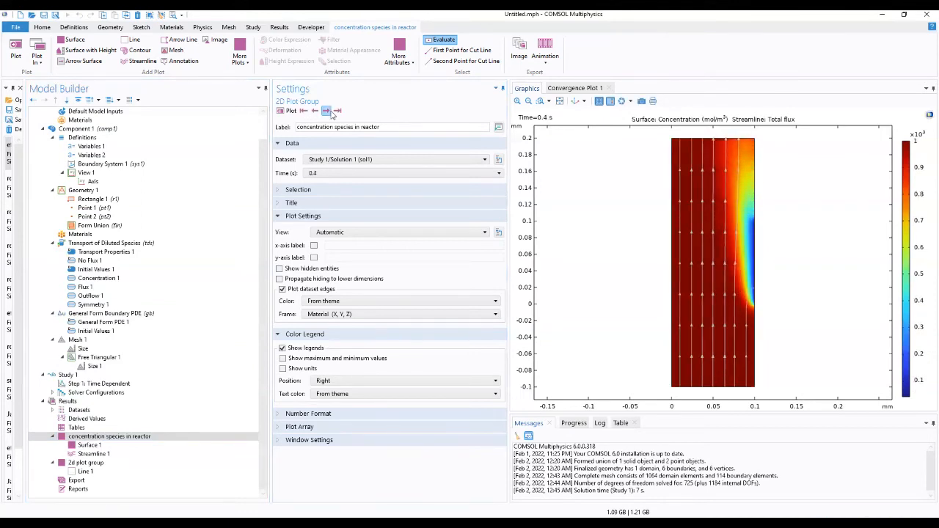
left_click(328, 111)
left_click(328, 111)
left_click(329, 112)
left_click(330, 111)
left_click(329, 112)
left_click(329, 111)
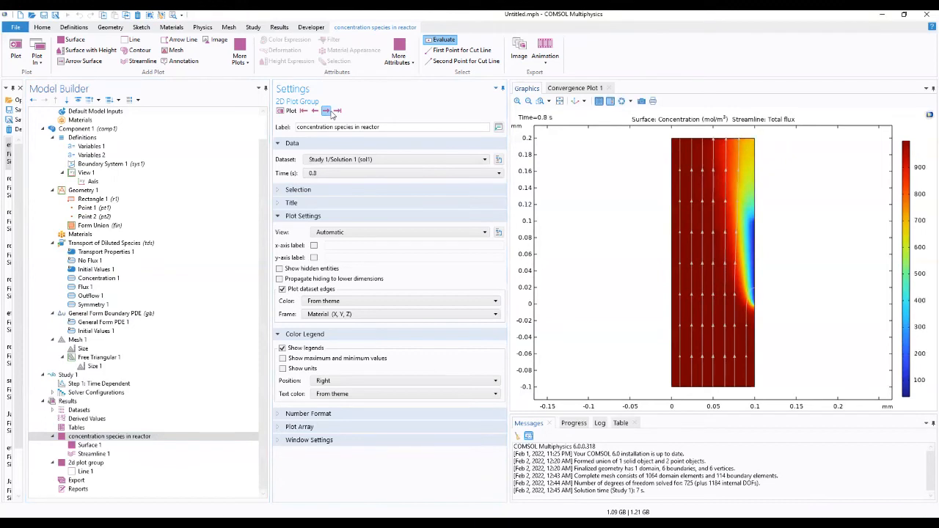
left_click(329, 112)
left_click(329, 112)
left_click(329, 111)
left_click(330, 112)
left_click(329, 112)
left_click(329, 111)
left_click(330, 113)
- Set the time-dependent study's output times to range(0,0.05,50), recompute, and view the line and reactor concentration plots
left_click(100, 383)
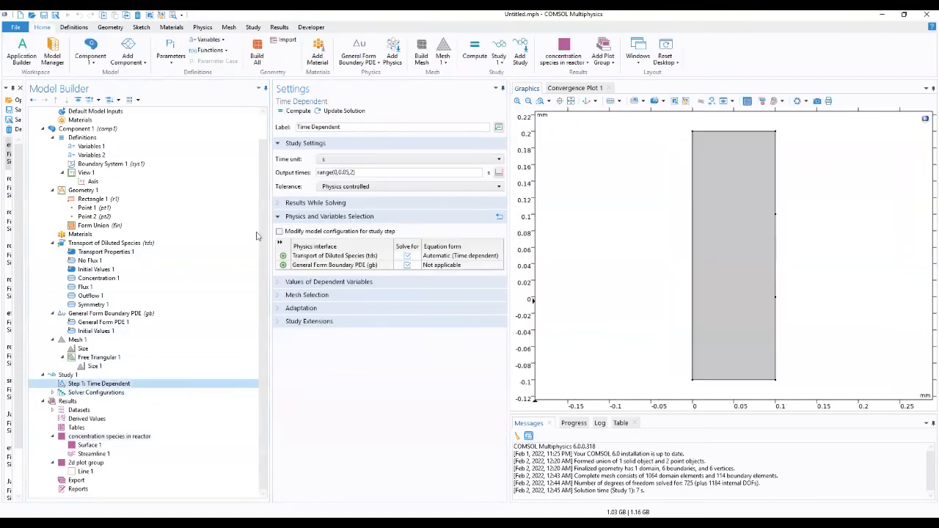
left_click_drag(349, 173, 353, 174)
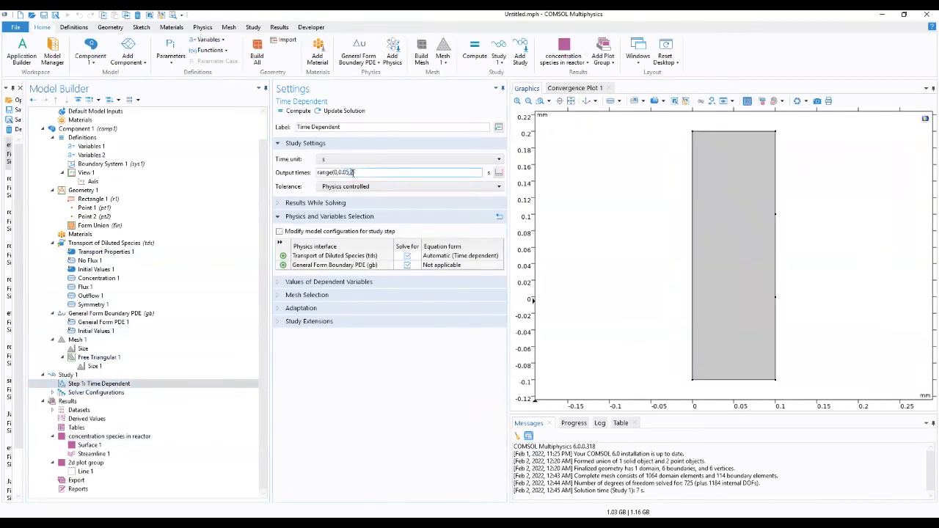
type("50")
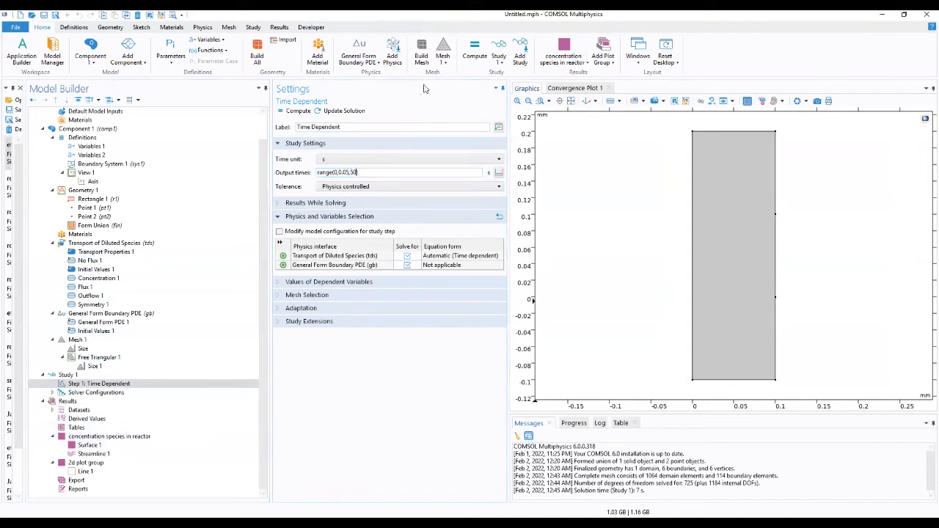
left_click(298, 111)
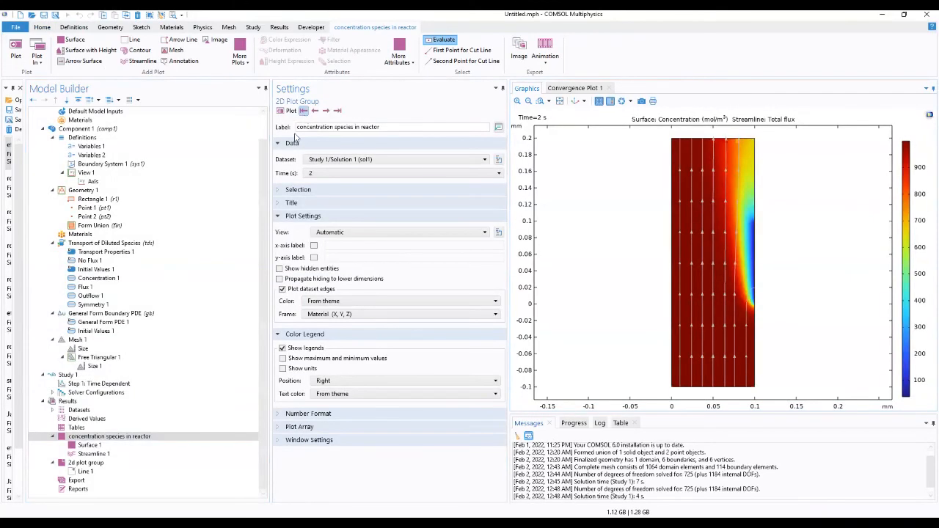
left_click(86, 471)
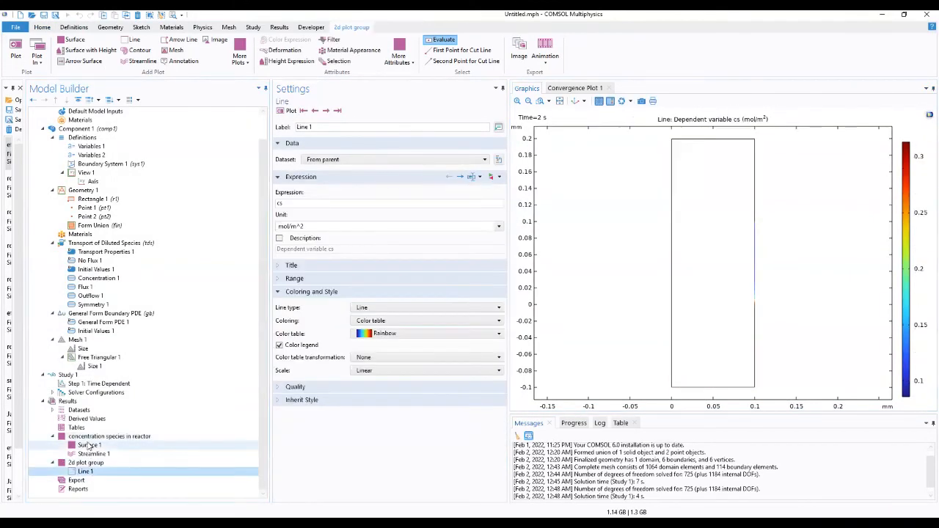
left_click(92, 436)
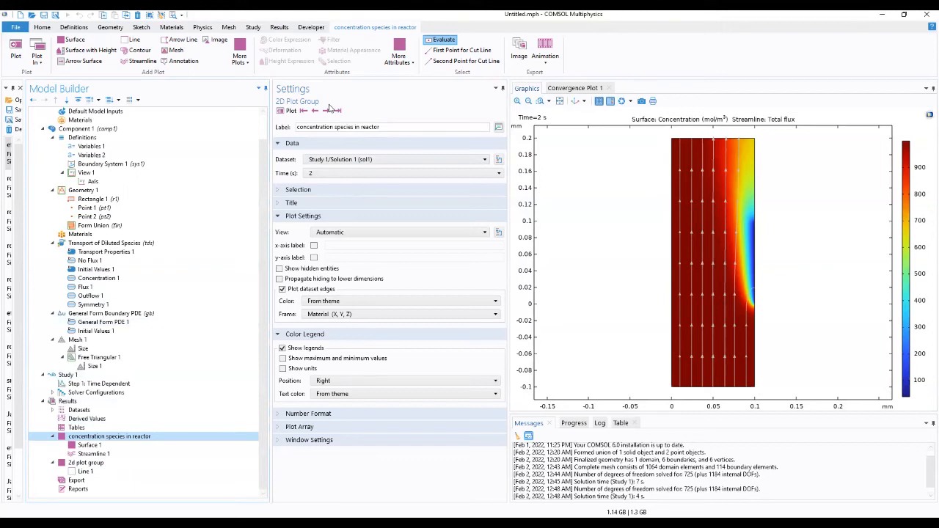
- Add a 1D plot group to the results and label it "concentration reacting species along active surface"
left_click(76, 402)
right_click(76, 403)
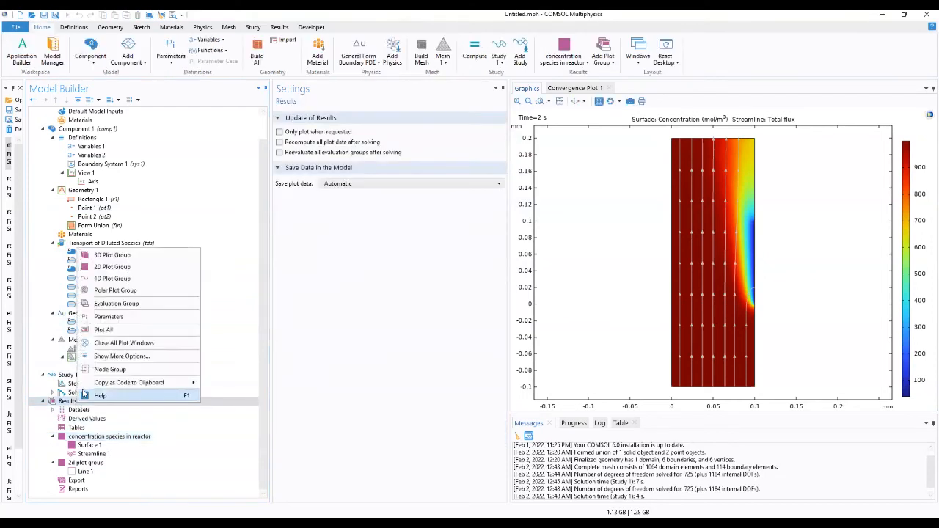
left_click(110, 279)
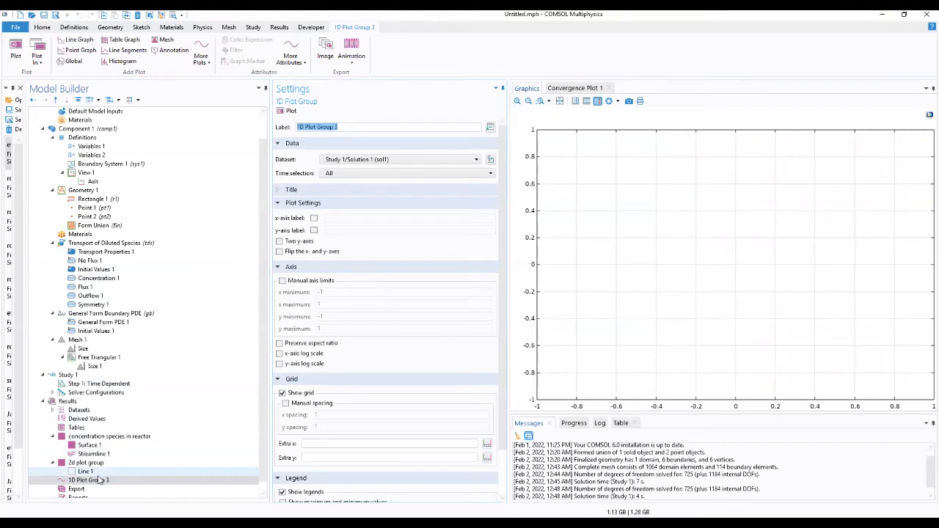
left_click(99, 480)
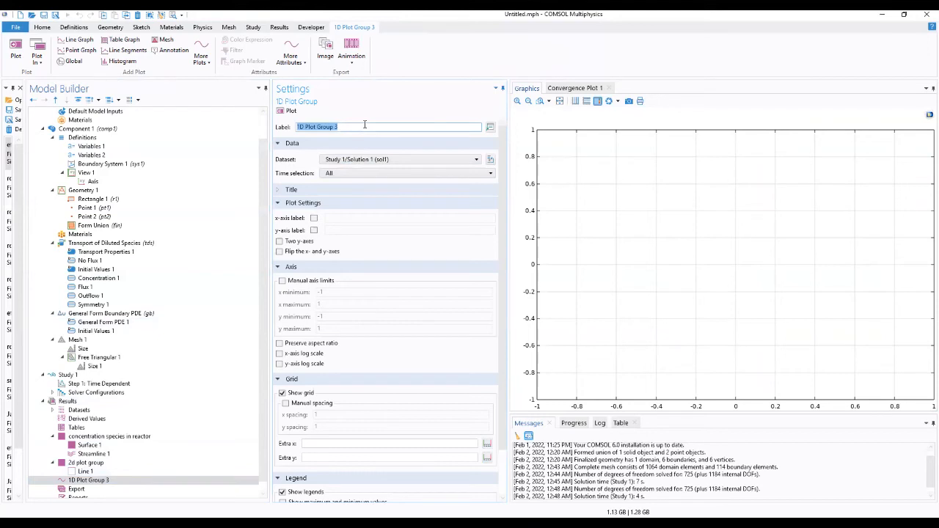
type("concen")
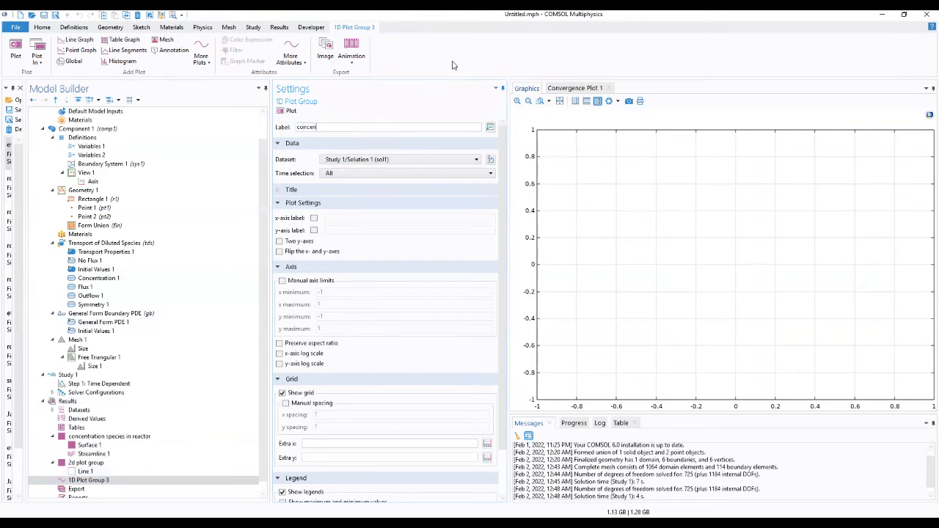
type("tration reacting species along active surface")
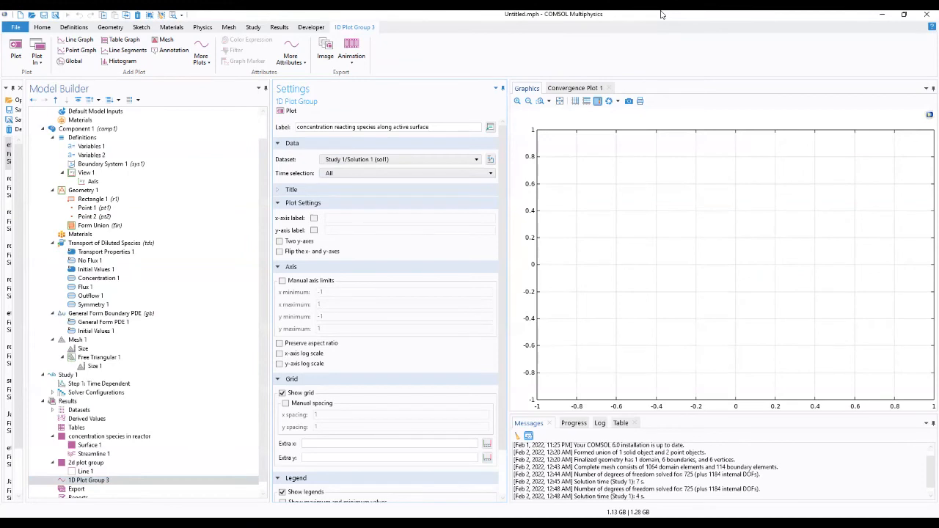
- Set the 1D plot group's time selection to From list and choose only 50 s
left_click(377, 161)
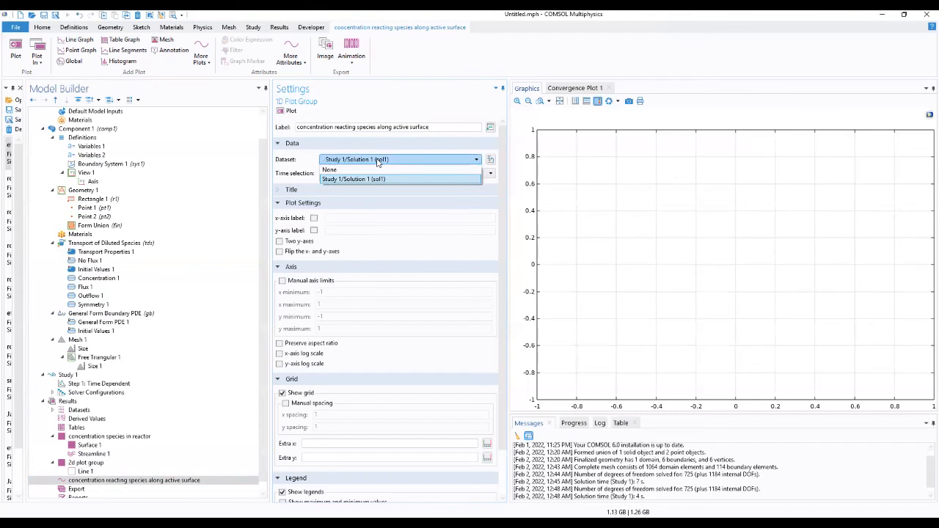
left_click(377, 160)
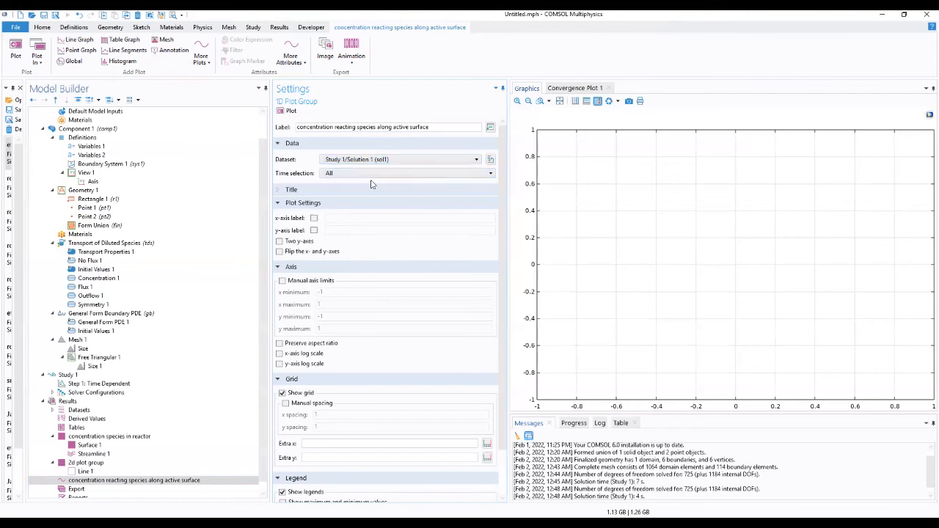
left_click(366, 174)
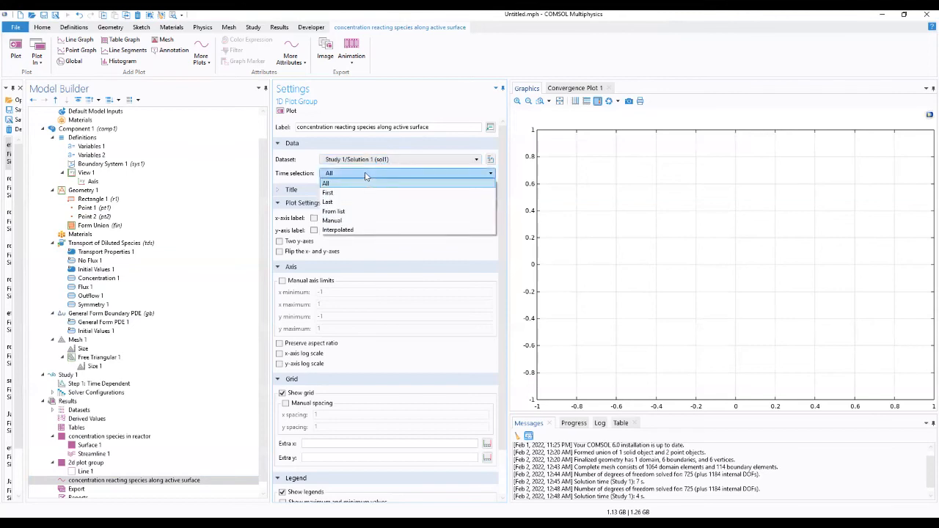
left_click(366, 175)
left_click(366, 175)
left_click(355, 212)
left_click_drag(492, 207, 491, 220)
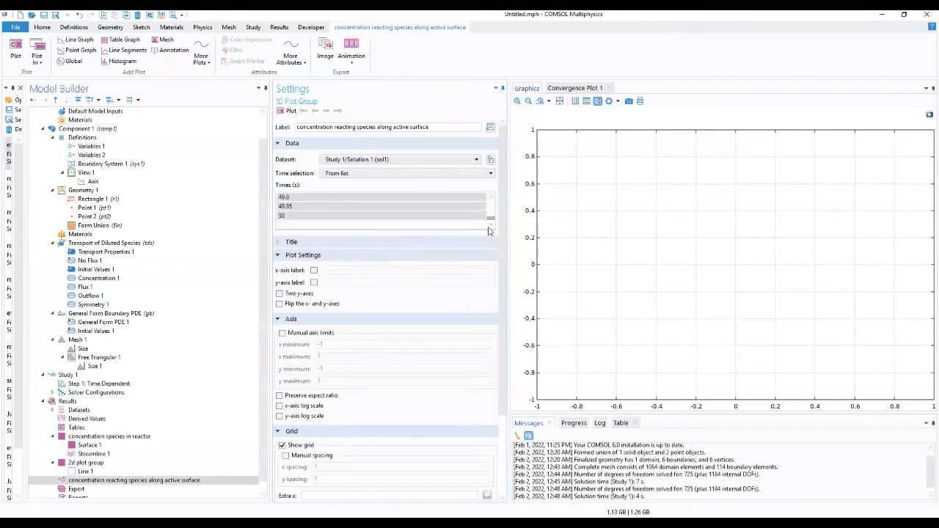
left_click(321, 219)
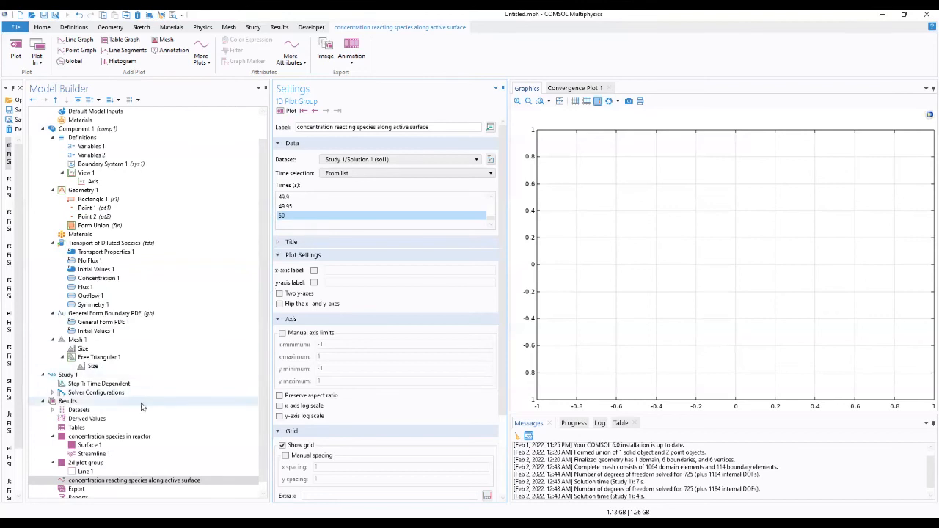
- Add a line graph to the 1D plot group and select boundary 5, the active surface between the two points
scroll(104, 462, "down", 1)
left_click(96, 471)
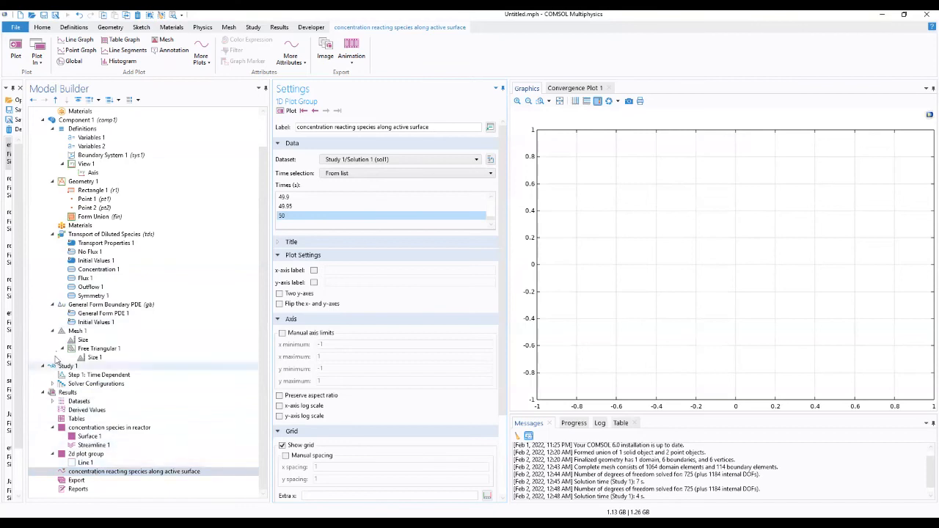
right_click(89, 475)
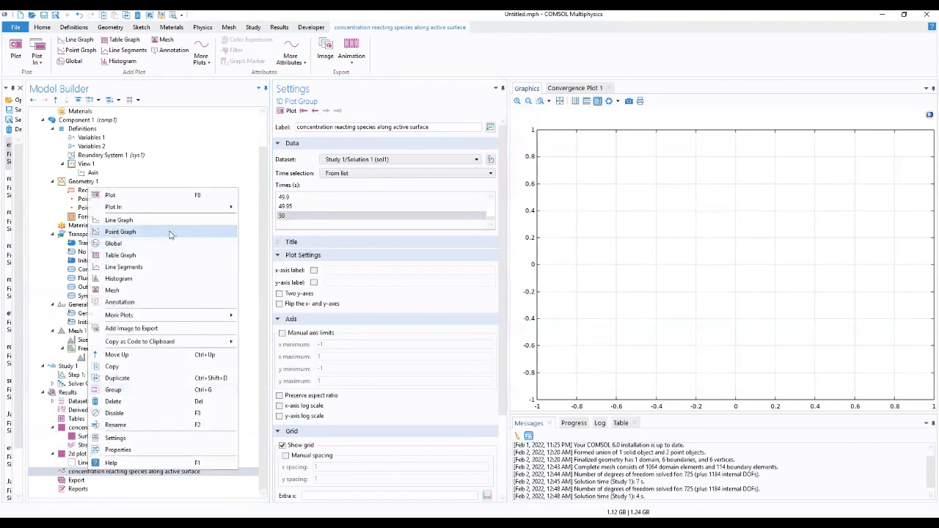
left_click(119, 220)
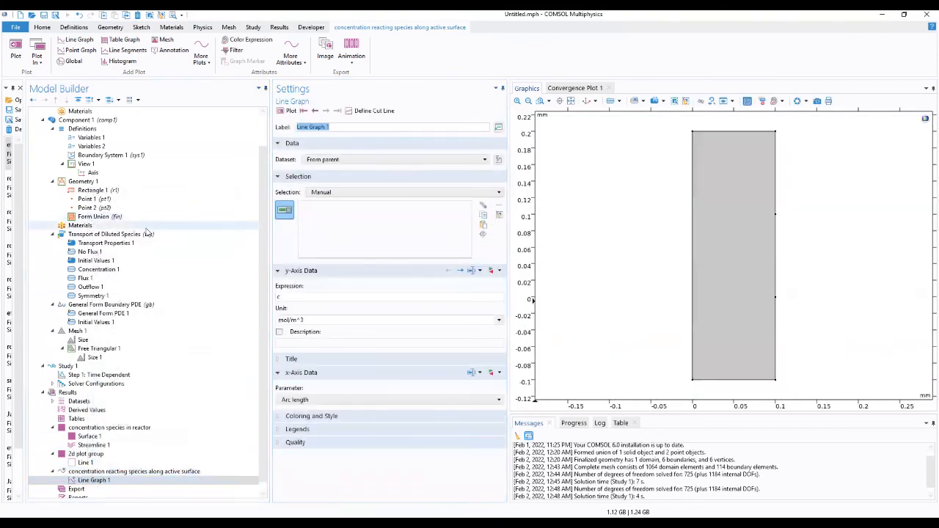
left_click(284, 212)
left_click(284, 212)
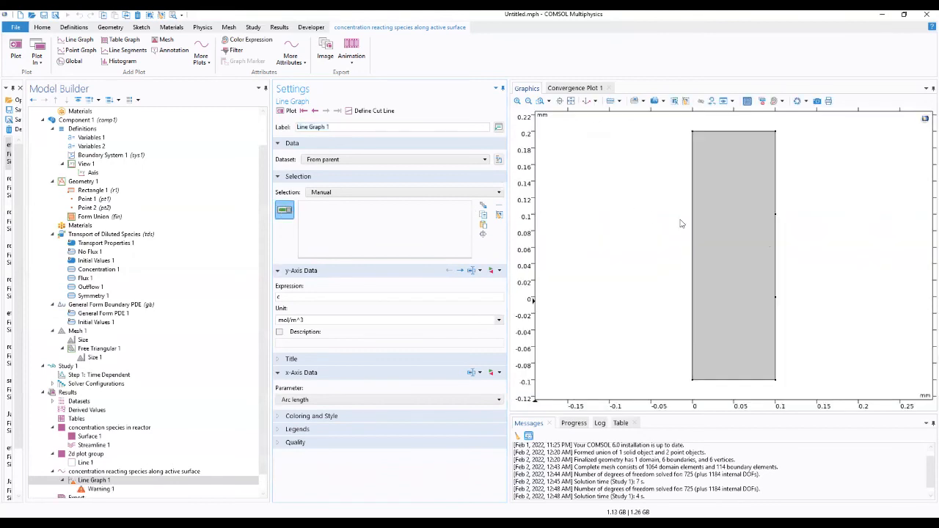
left_click(775, 242)
- Set the line graph's y-axis expression to y, the y-coordinate, and plot the 1D plot group
left_click_drag(288, 297, 226, 300)
type("y")
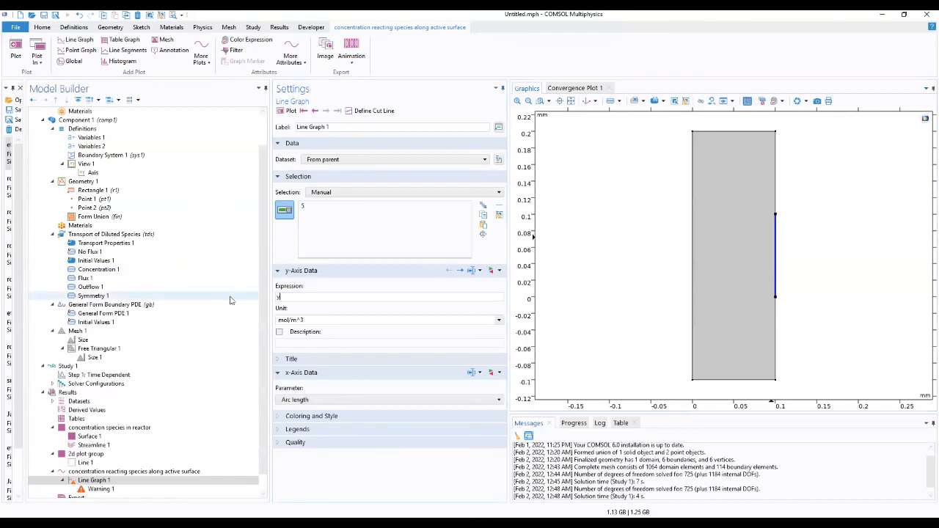
left_click(358, 288)
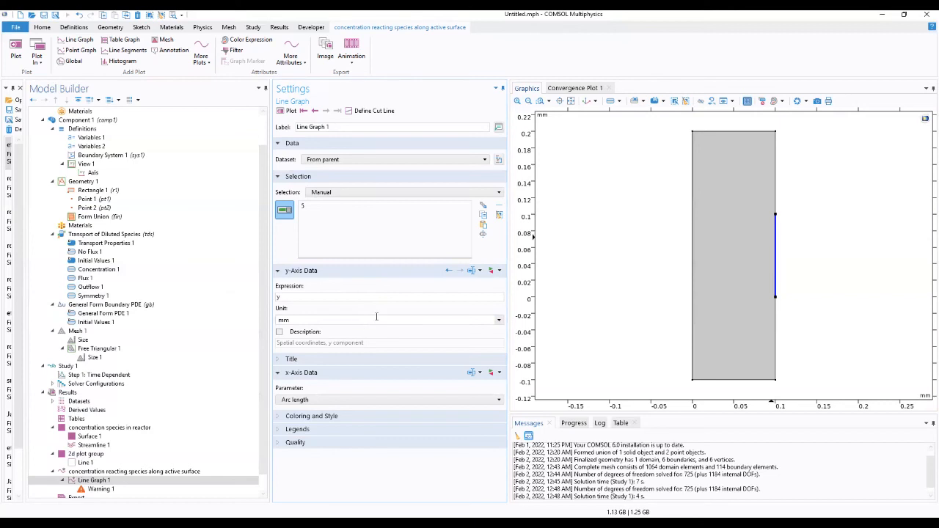
left_click(491, 270)
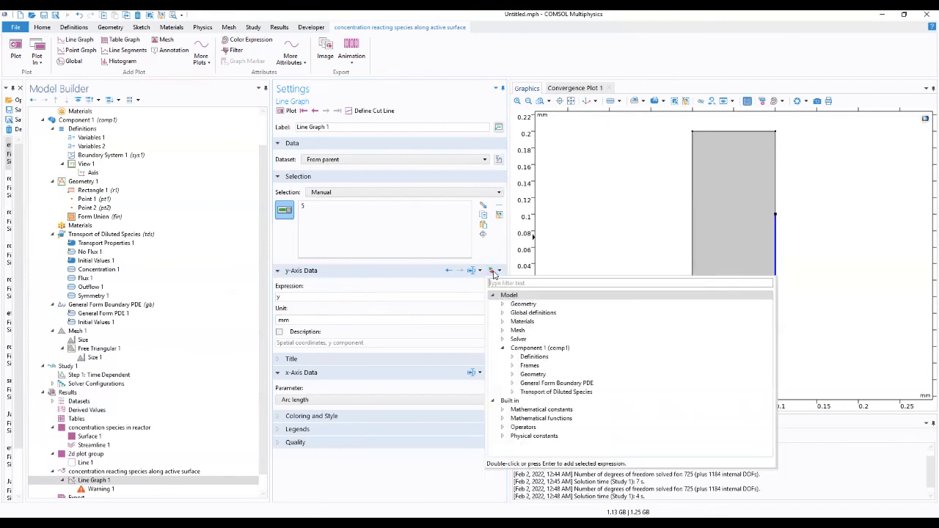
left_click(512, 375)
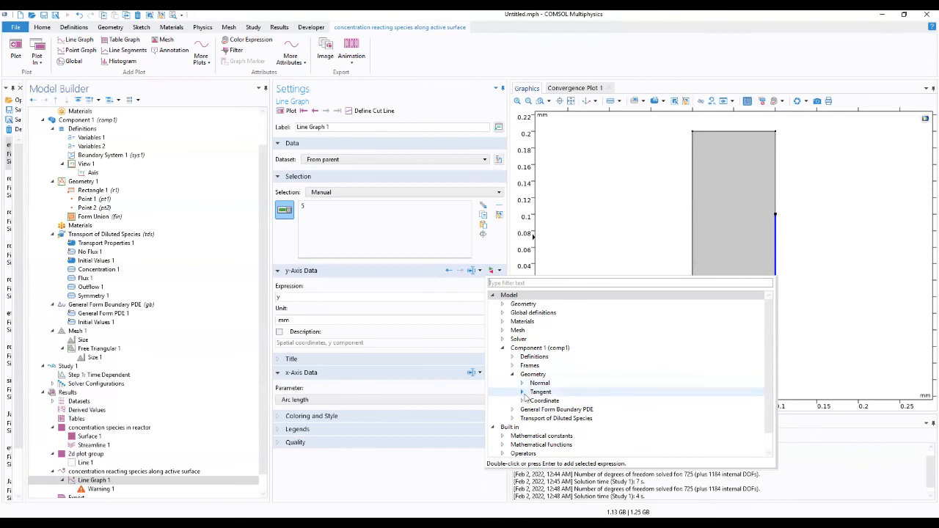
left_click(522, 401)
left_click(553, 418)
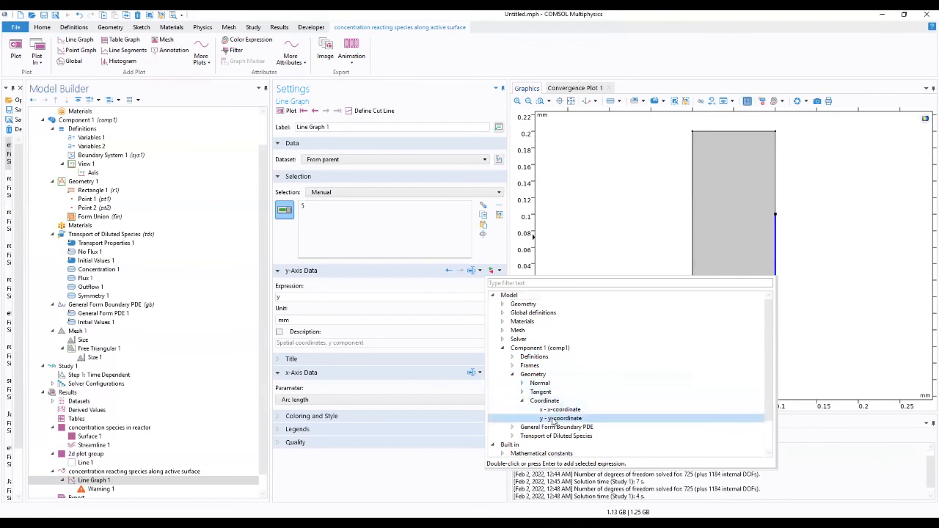
double_click(553, 418)
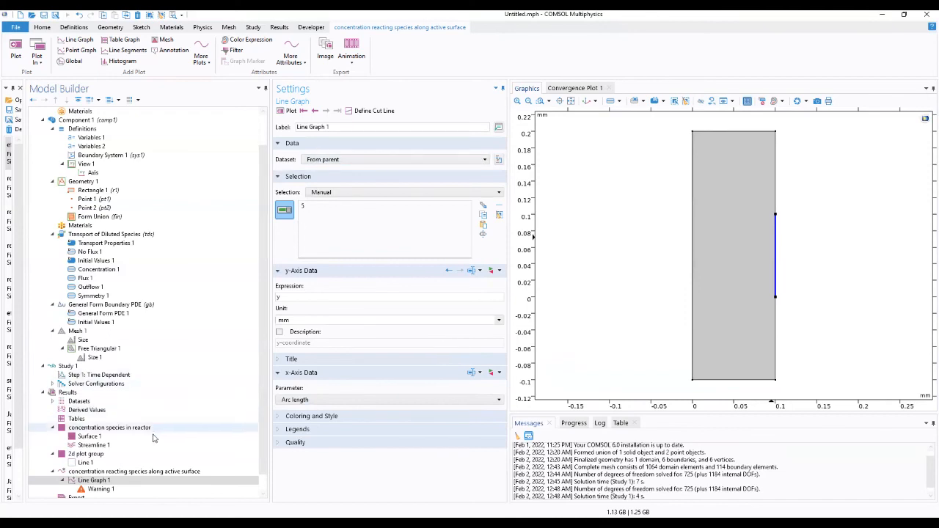
scroll(135, 463, "down", 1)
left_click(136, 454)
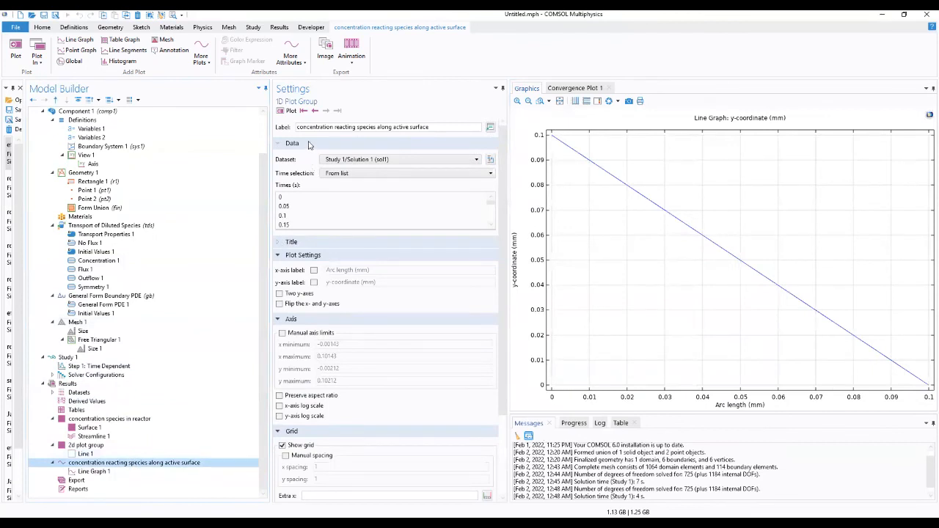
left_click(289, 111)
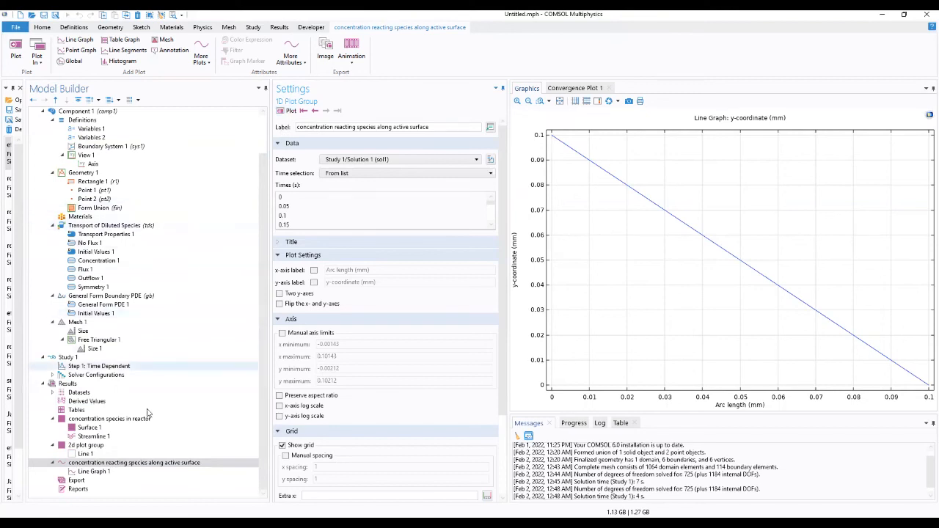
- Set the line graph's y-axis expression to the concentration c
left_click(98, 471)
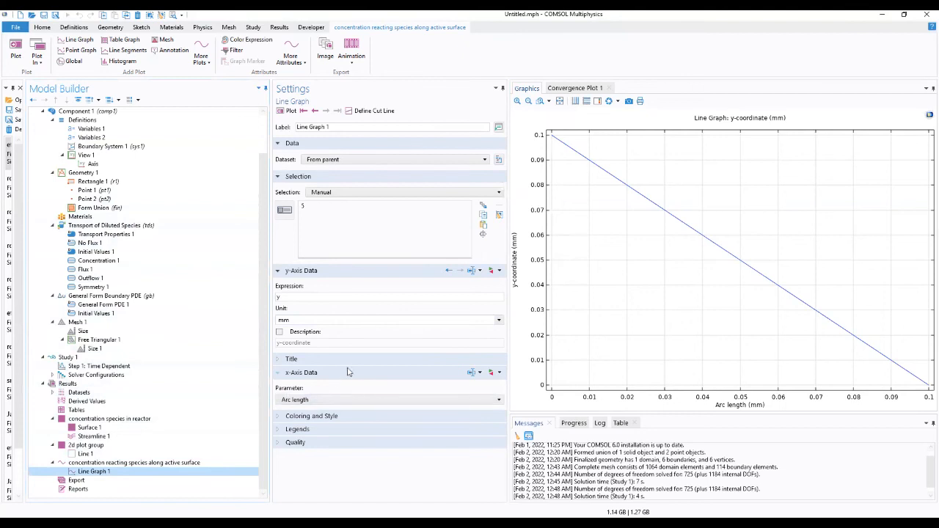
double_click(359, 297)
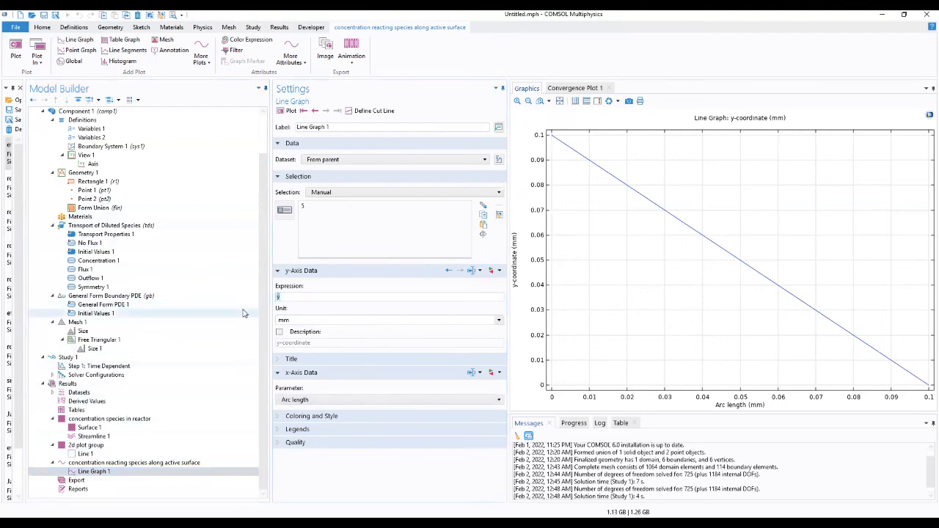
type("c")
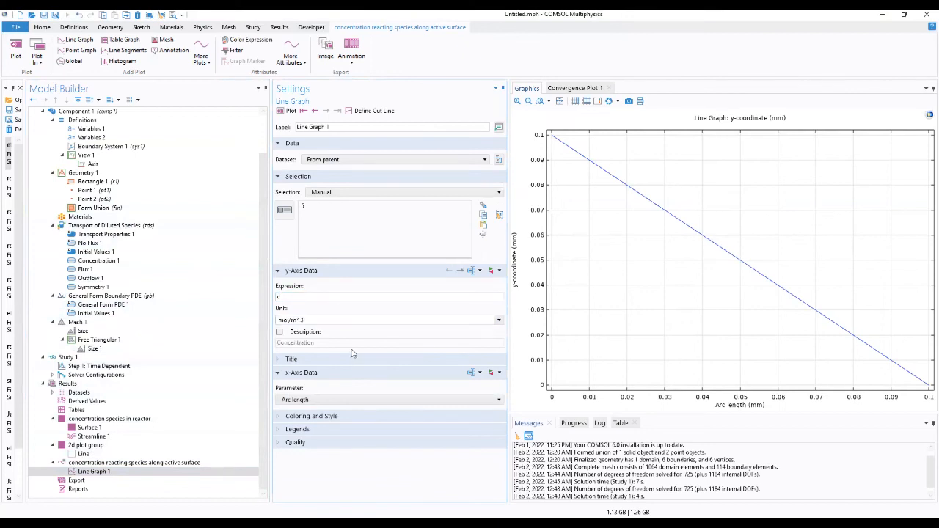
- Set the line graph's x-axis parameter to Expression with the expression y, and plot the concentration
left_click(332, 373)
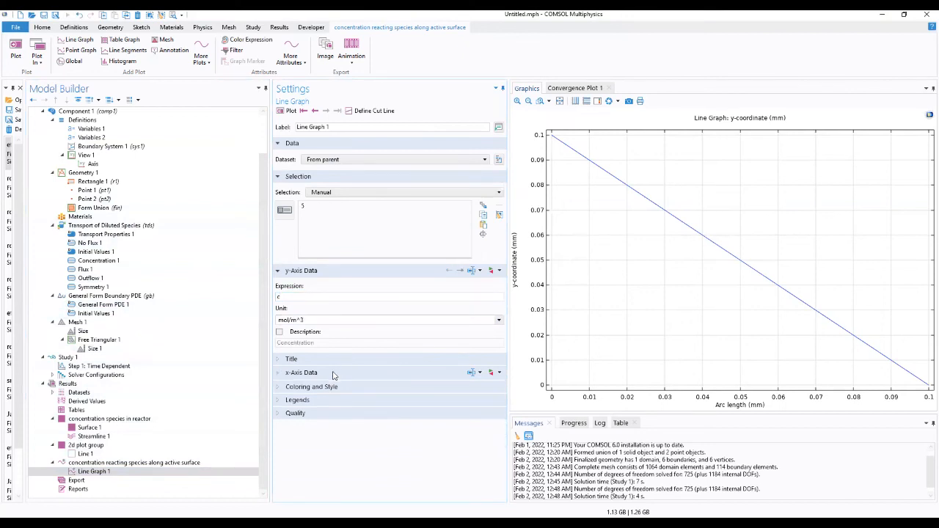
left_click(332, 374)
left_click(431, 400)
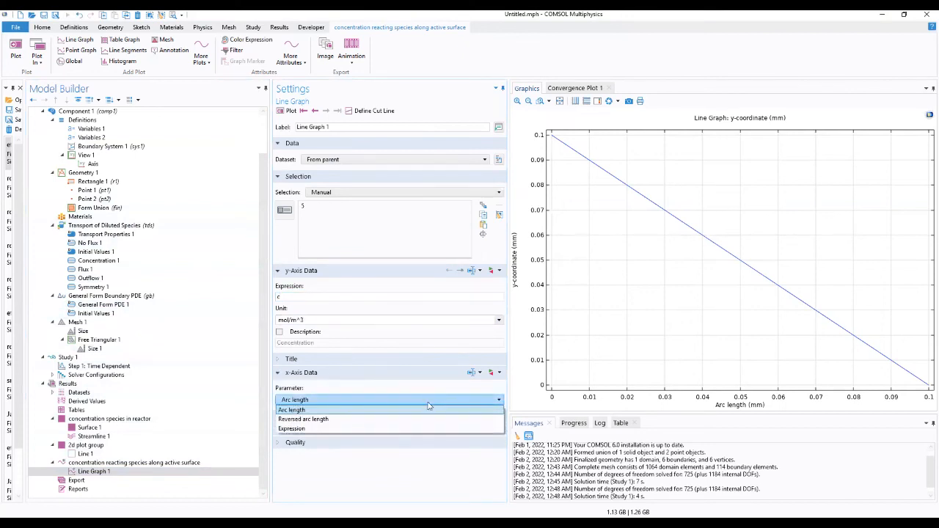
left_click(396, 428)
left_click(297, 423)
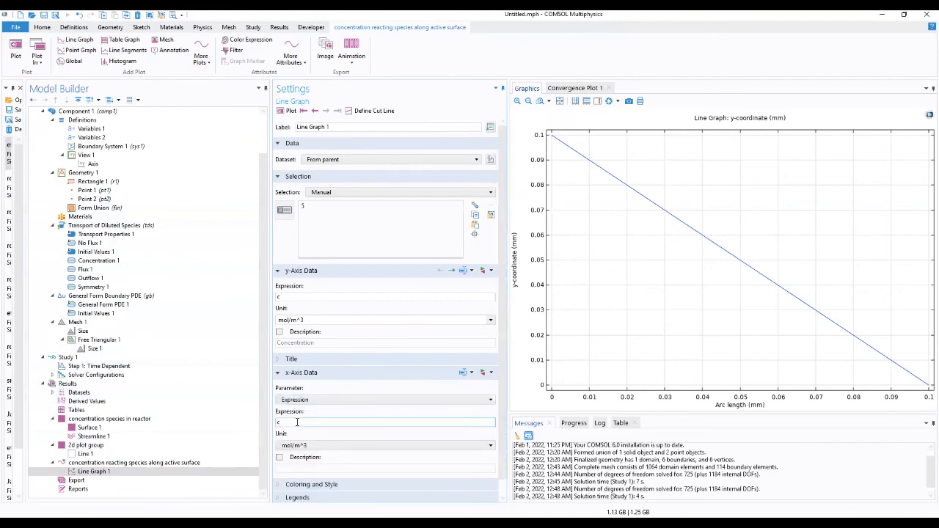
key("BackSpace")
type("y")
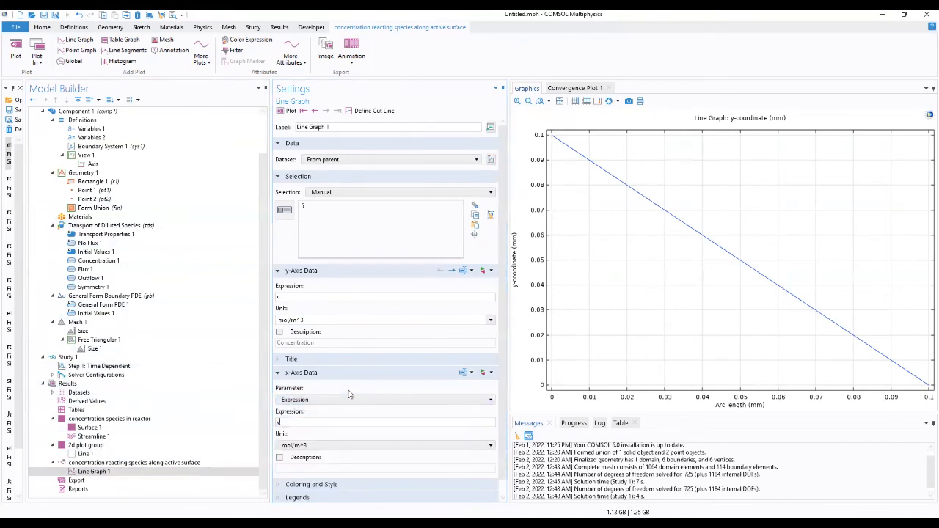
left_click(285, 110)
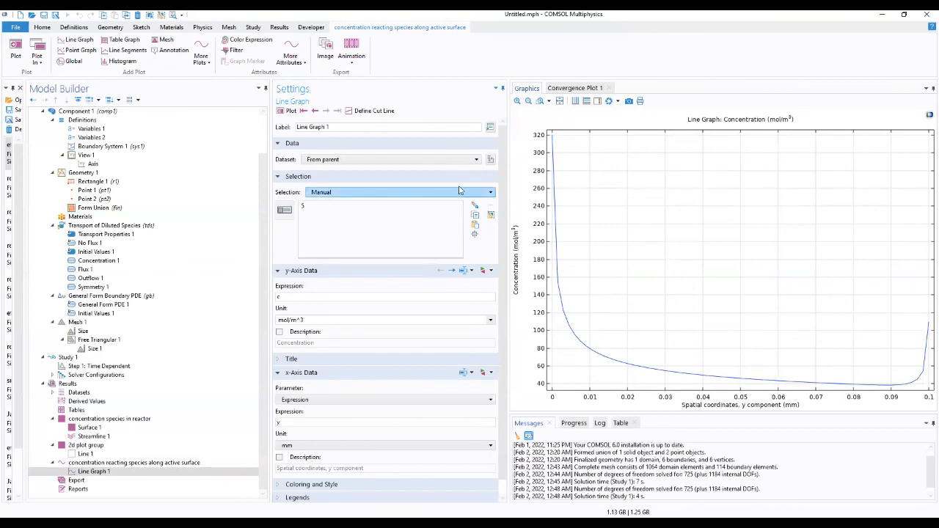
- Set the active-surface 1D plot group's time selection to All and plot the concentration curves
left_click(110, 462)
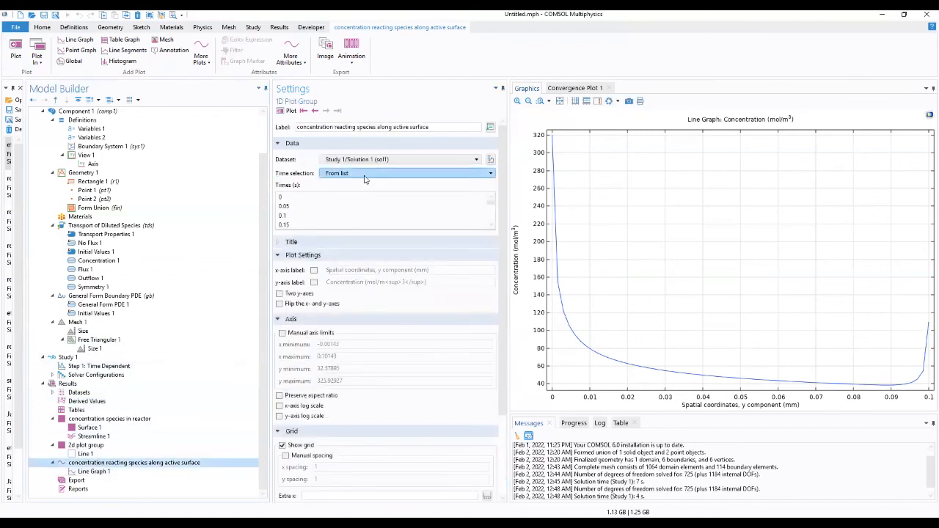
left_click(364, 175)
left_click(362, 183)
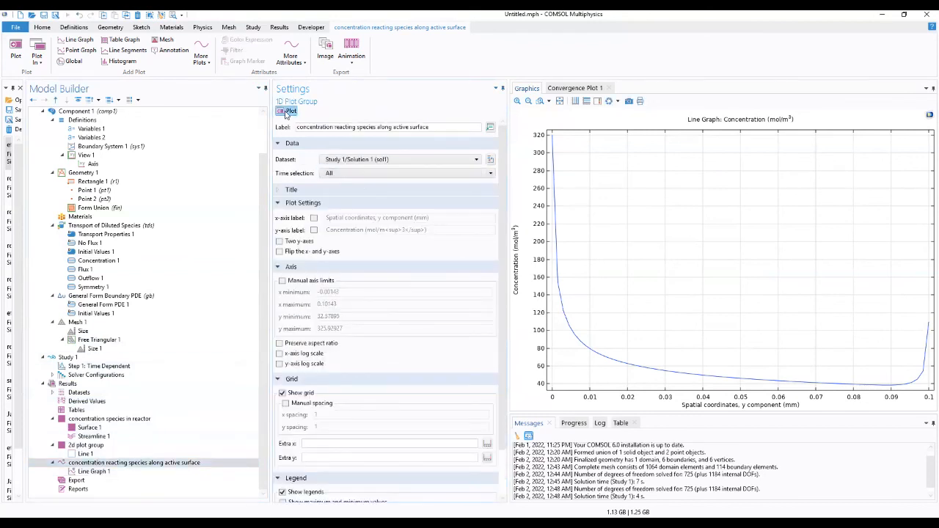
left_click(288, 111)
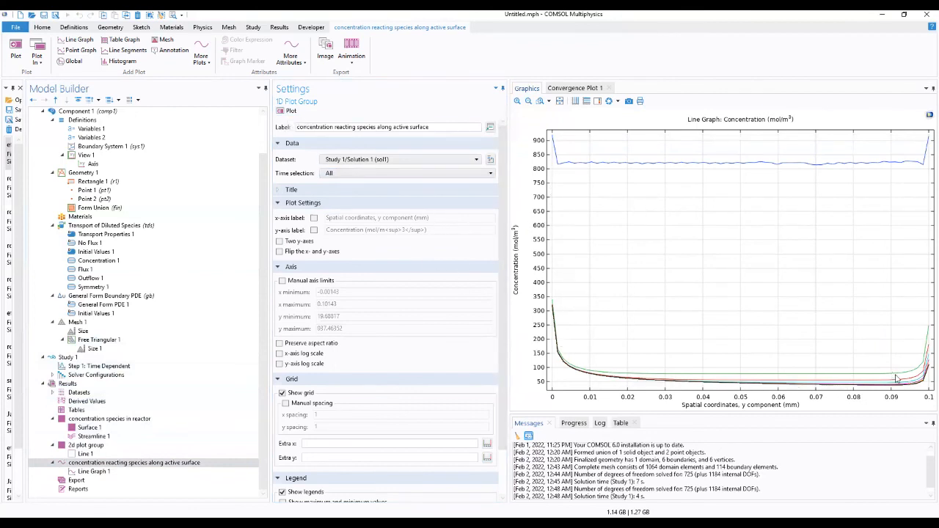
left_click(94, 472)
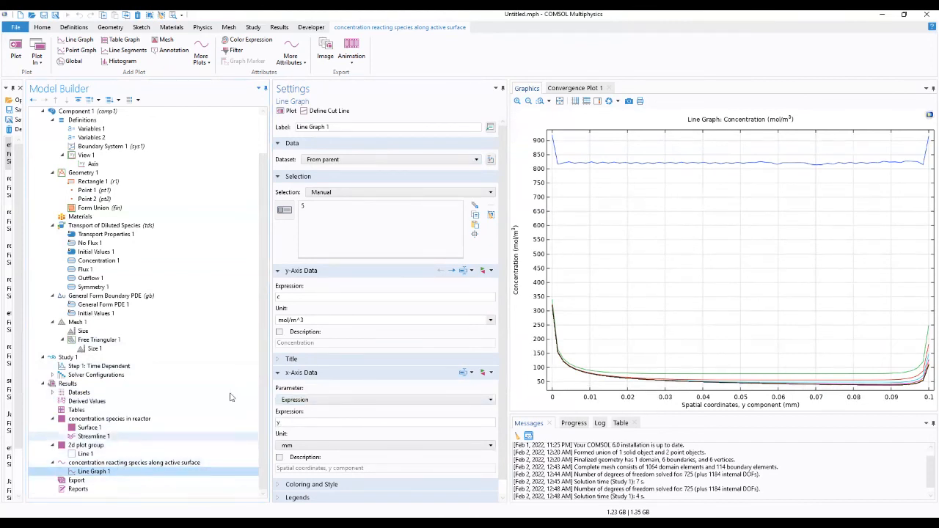
- Change the 1D plot group's time selection to First and plot the concentration along the active surface
left_click(147, 463)
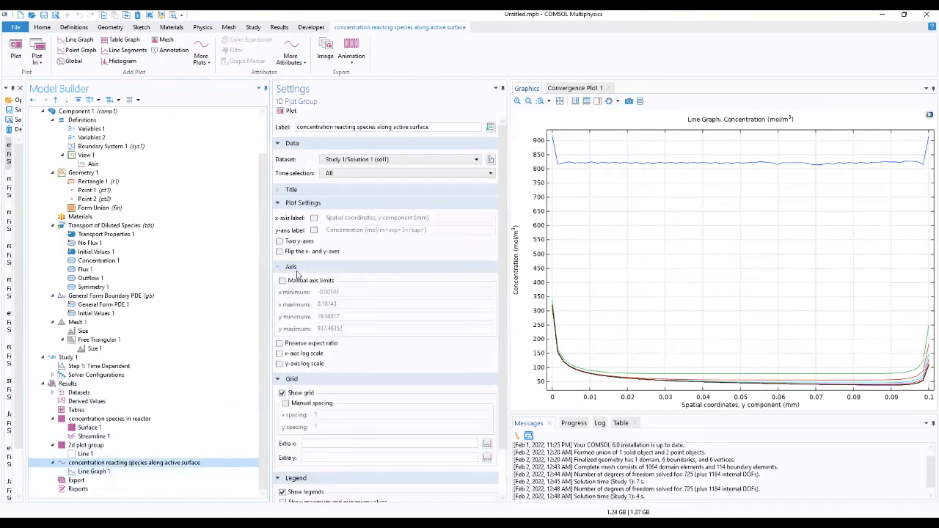
left_click(378, 173)
left_click(375, 192)
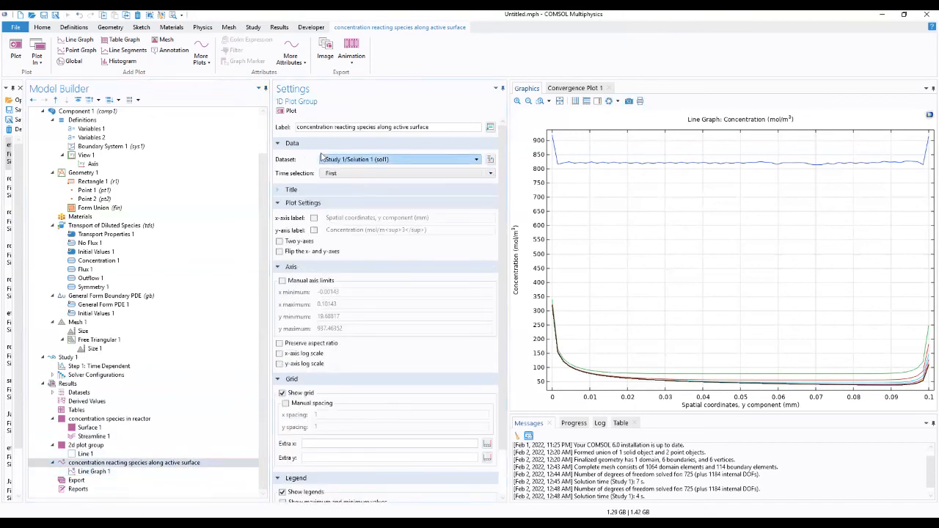
left_click(287, 110)
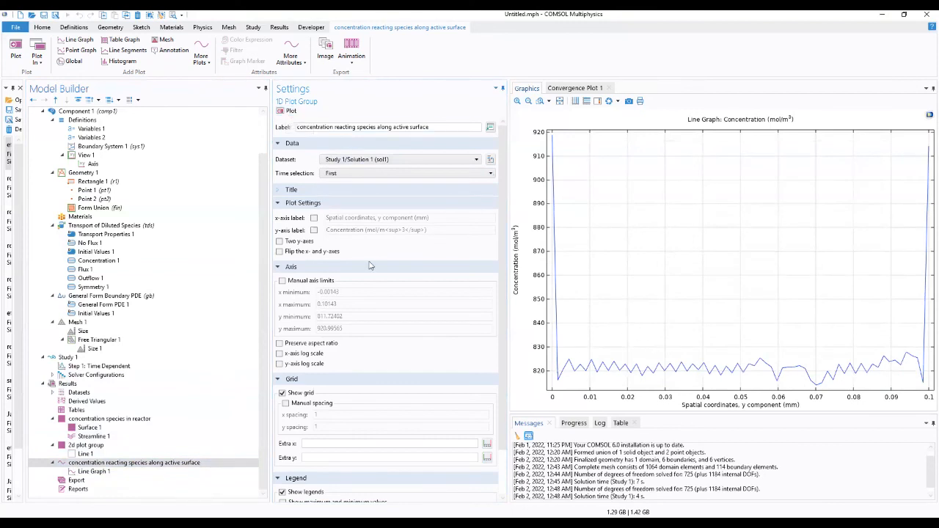
- Switch the 1D plot group's time selection to Last and back to First, plotting the concentration for each
left_click(357, 176)
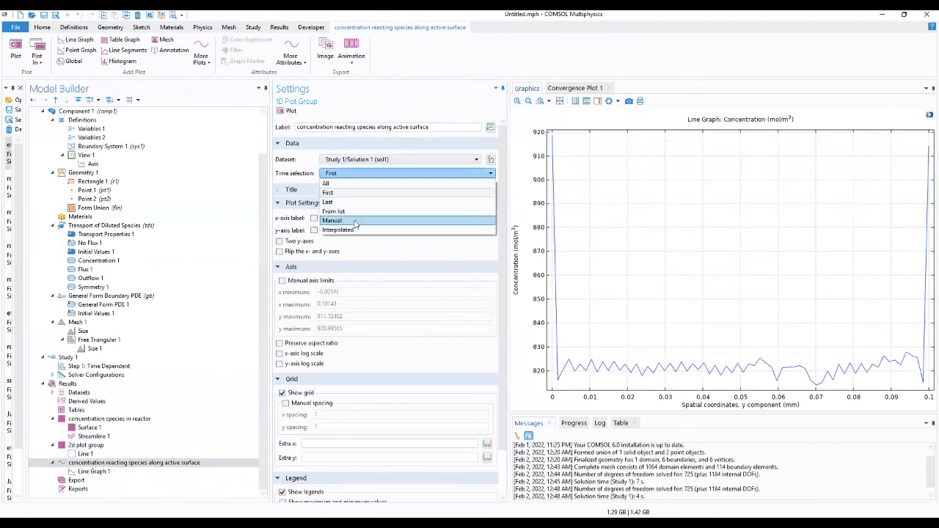
left_click(330, 202)
left_click(287, 111)
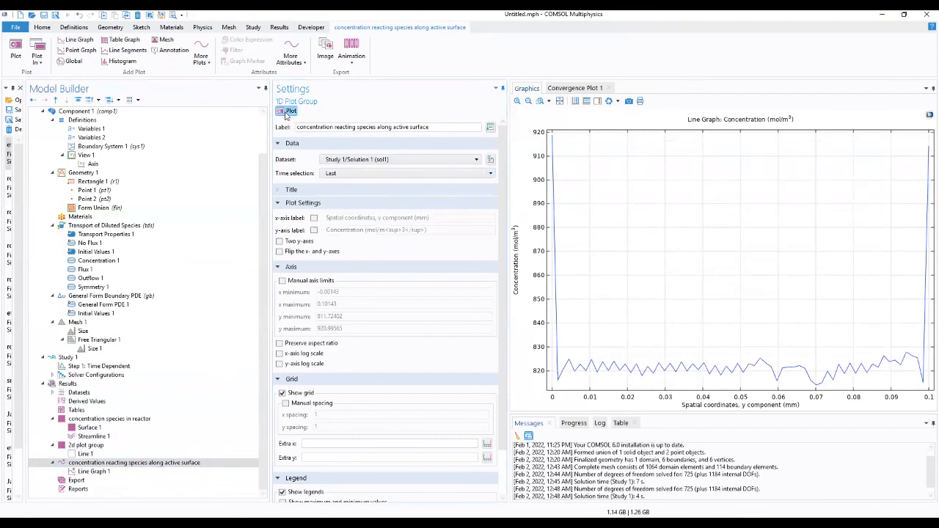
left_click(346, 174)
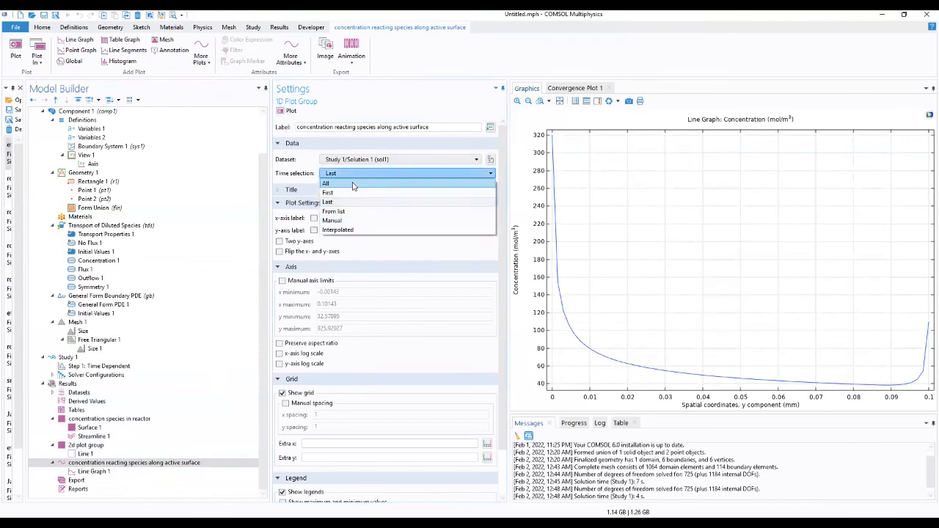
left_click(348, 194)
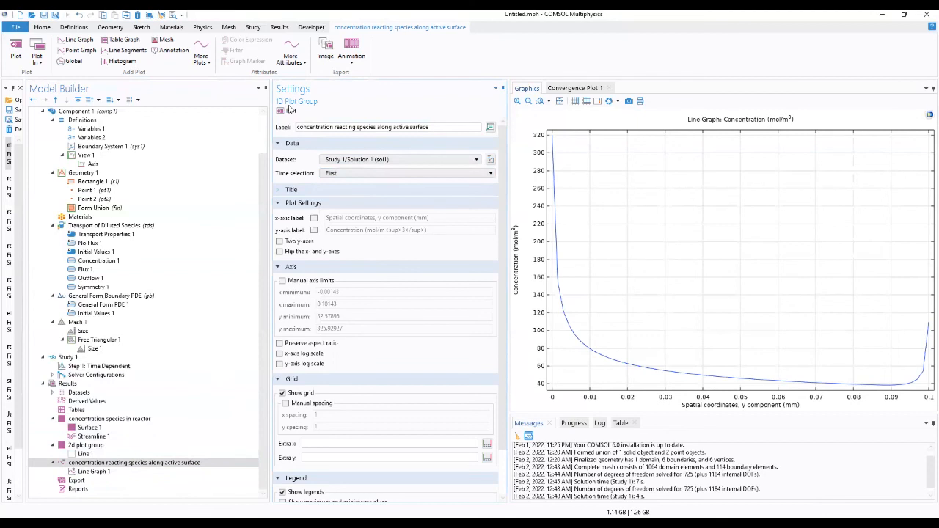
left_click(289, 110)
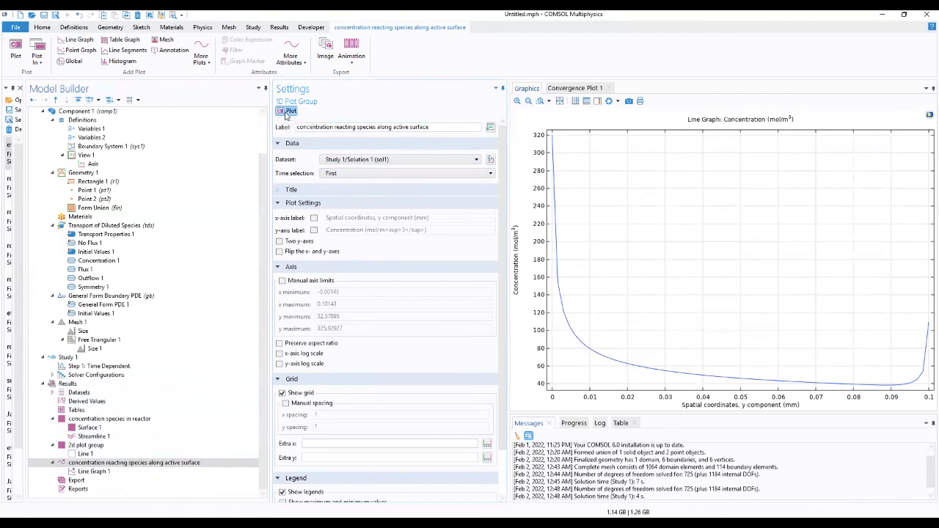
- Set the 1D plot group's time selection to From list, choose the times 0 and 50 s, and plot both concentration curves
left_click(378, 173)
left_click(349, 211)
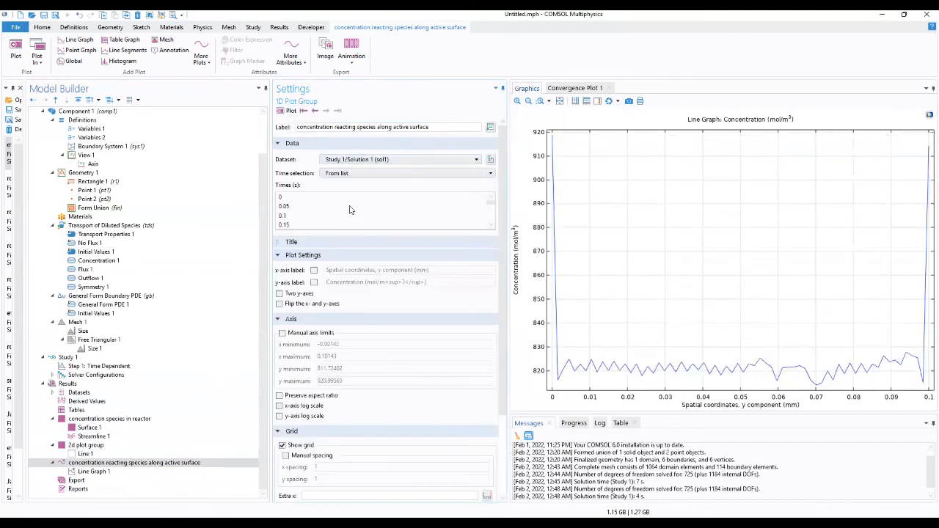
left_click(286, 200)
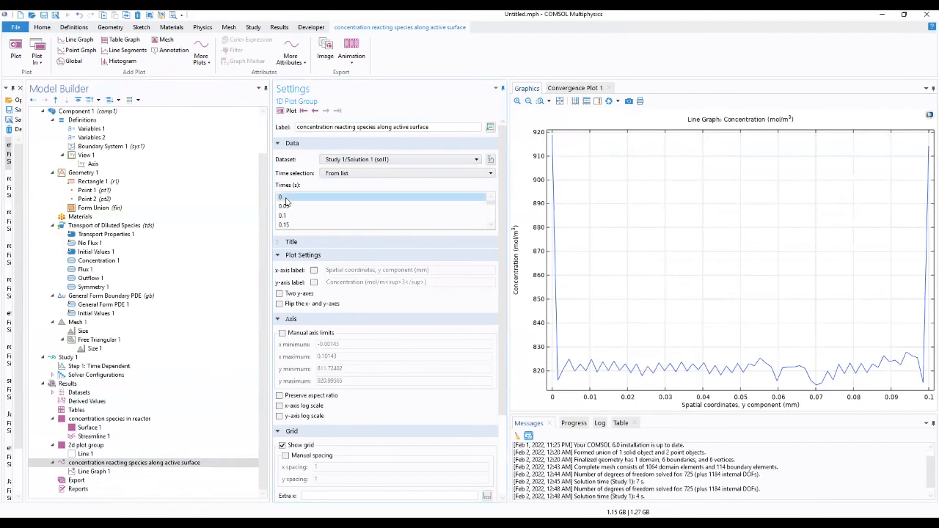
left_click(489, 226)
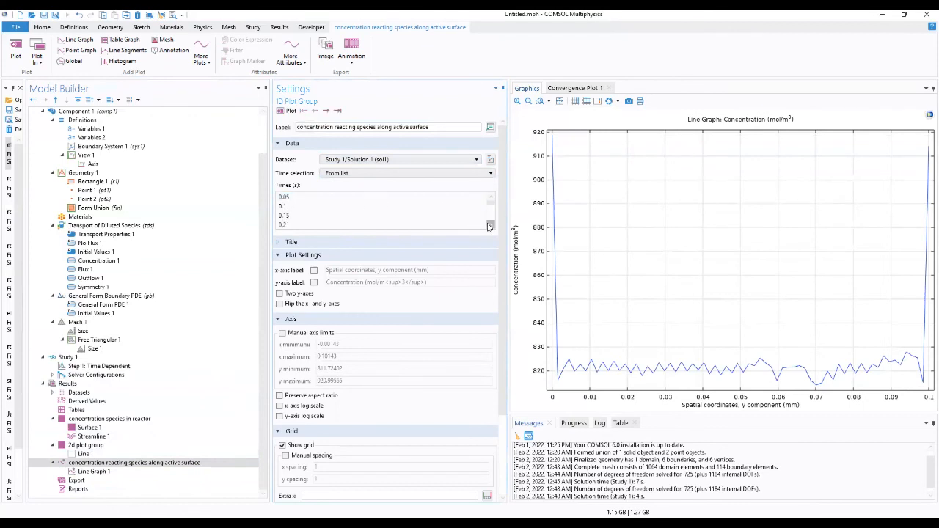
left_click(490, 226)
left_click(489, 226)
left_click(489, 226)
left_click_drag(491, 203, 484, 231)
left_click(295, 217)
left_click(290, 113)
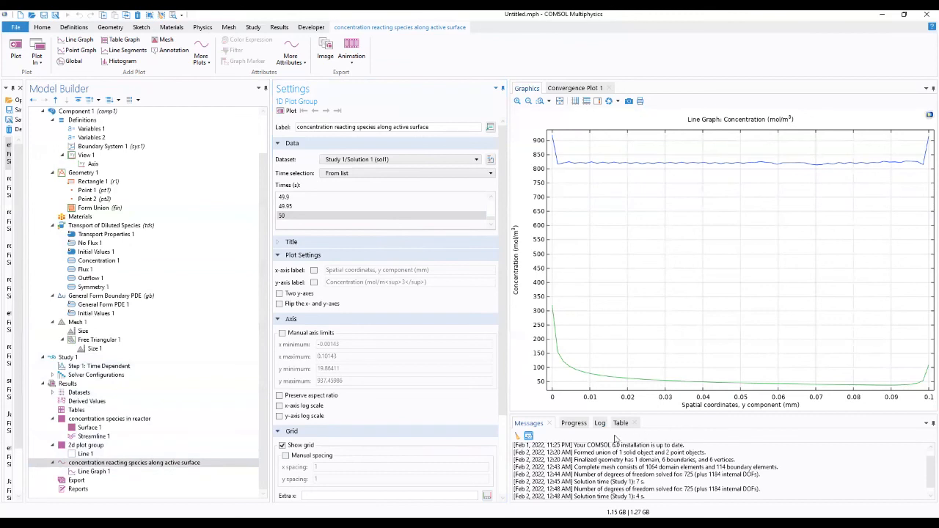
- Review the 2D concentration plot of the reactor and the active-surface line graph with its settings
left_click(133, 419)
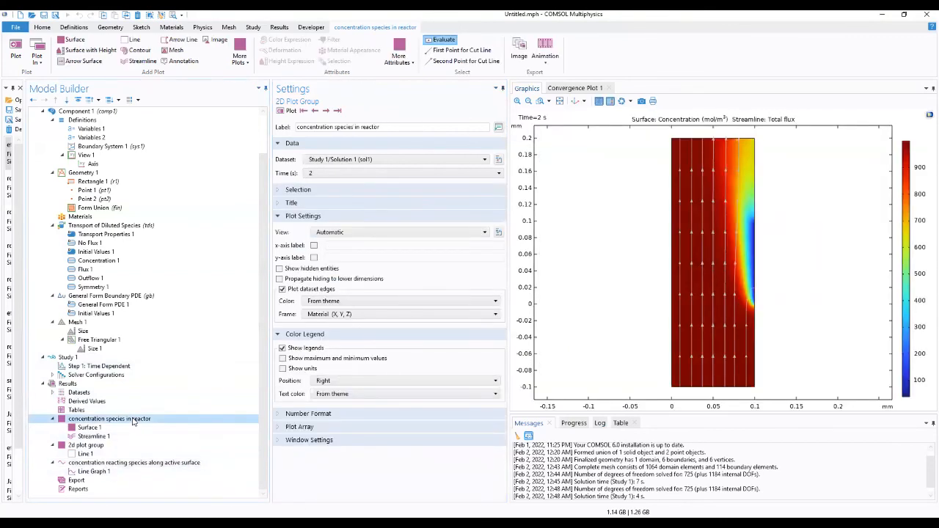
left_click(120, 470)
left_click(121, 464)
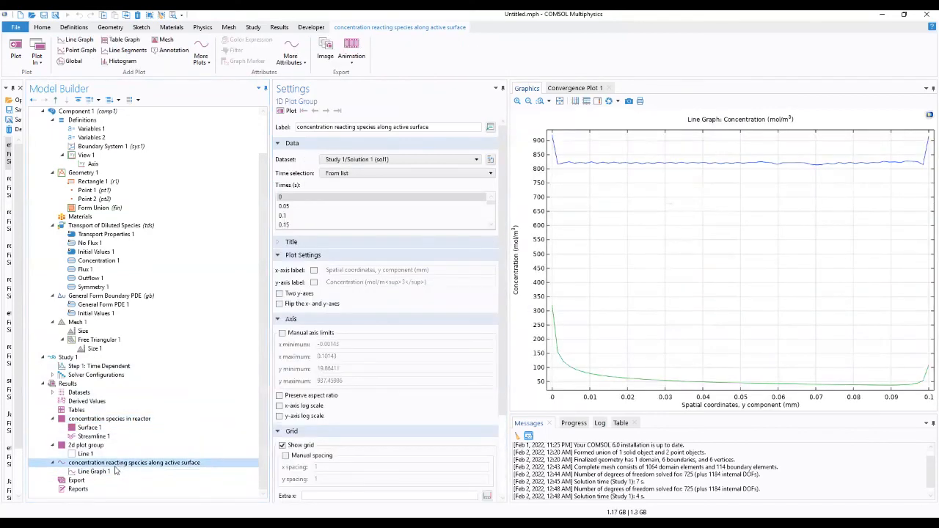
left_click(113, 470)
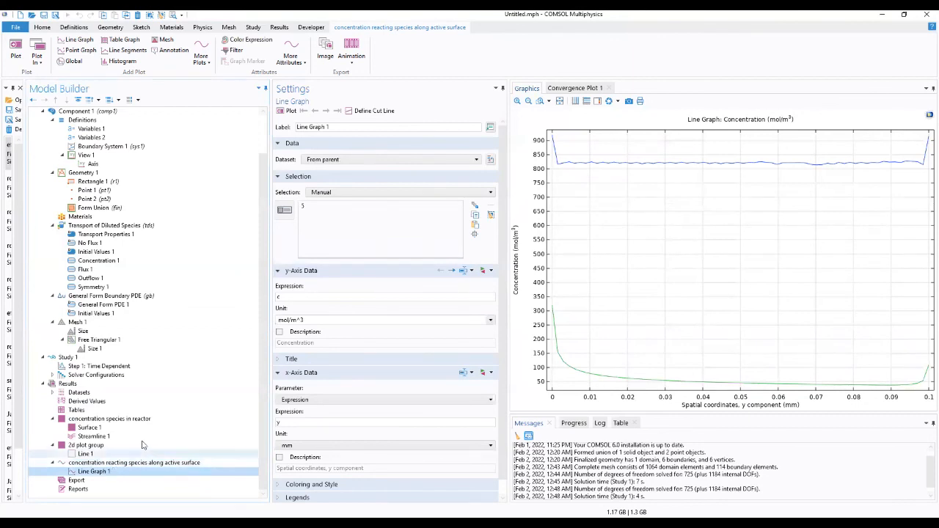
left_click_drag(267, 445, 267, 325)
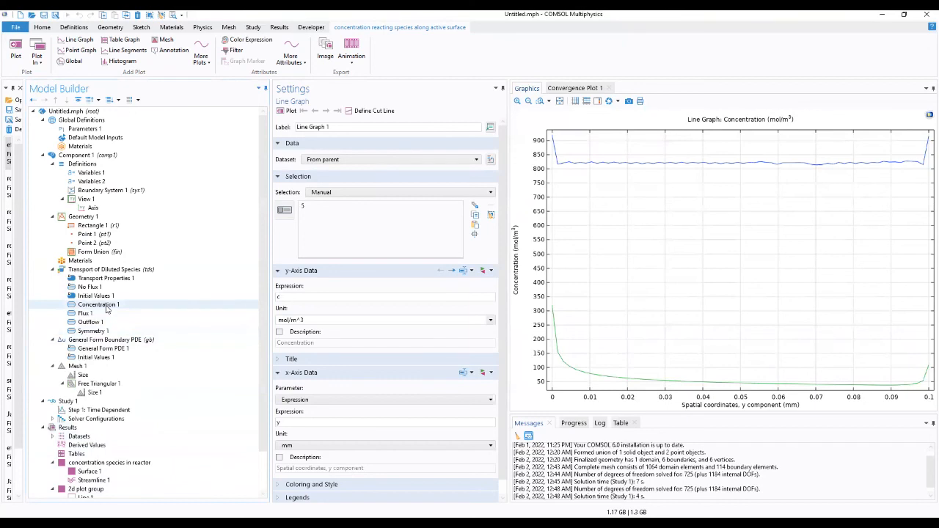
scroll(136, 444, "down", 2)
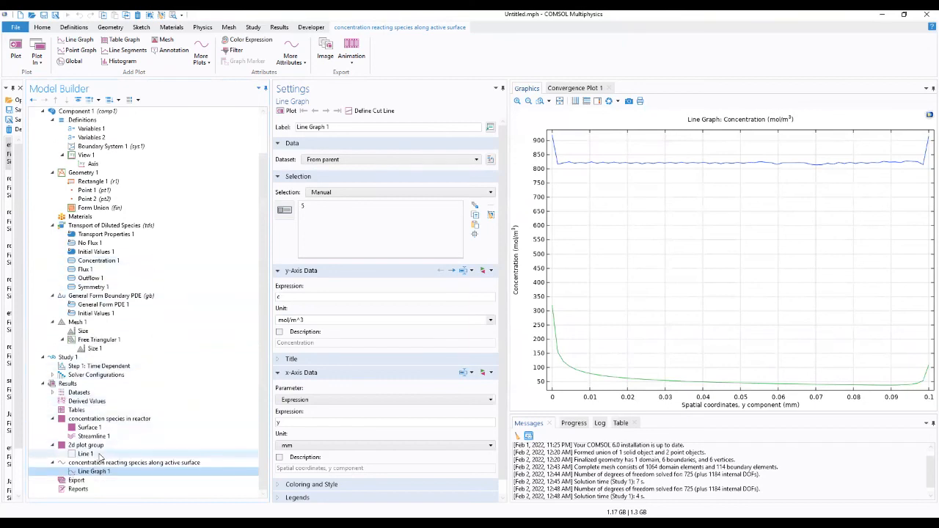